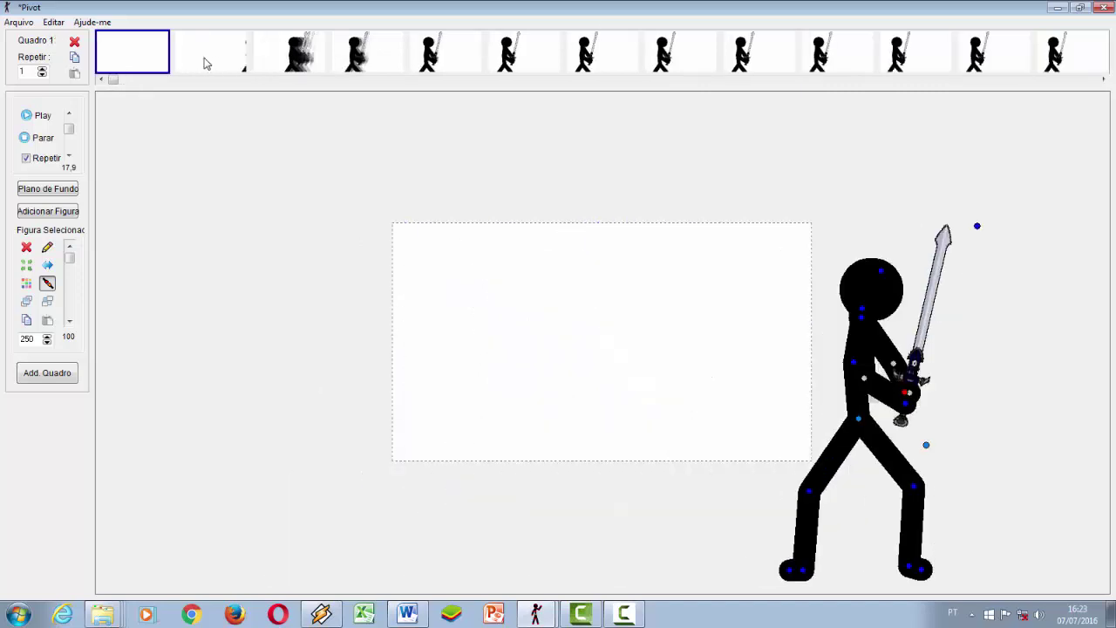
Check frames 2 and 3 and play the animation from frame 3
{"action": "left_click", "coordinate": [206, 62]}
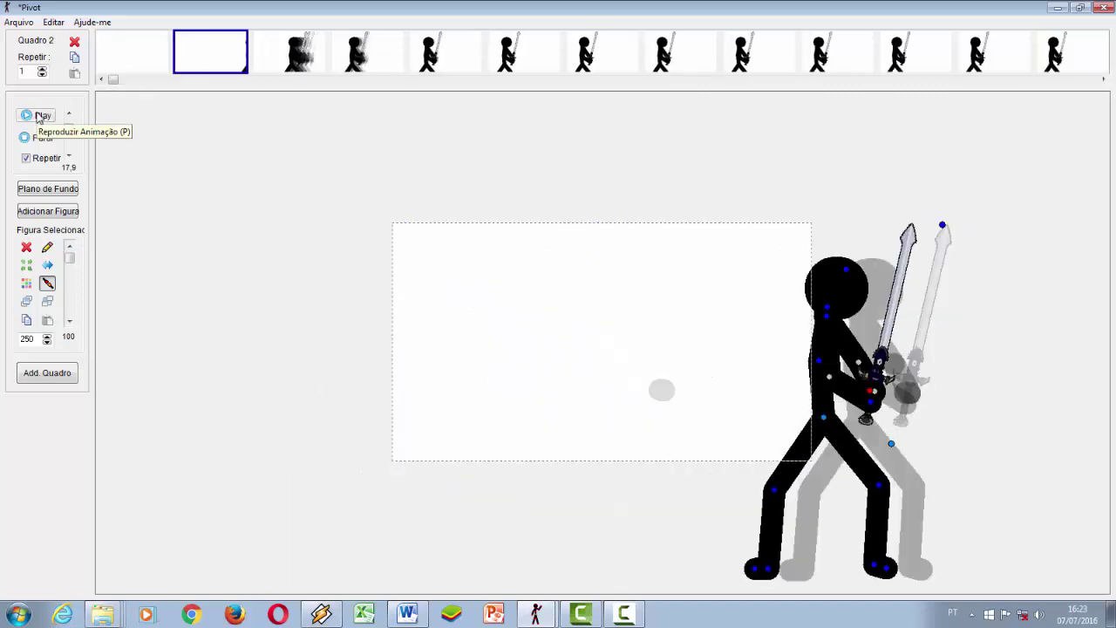
{"action": "left_click", "coordinate": [288, 63]}
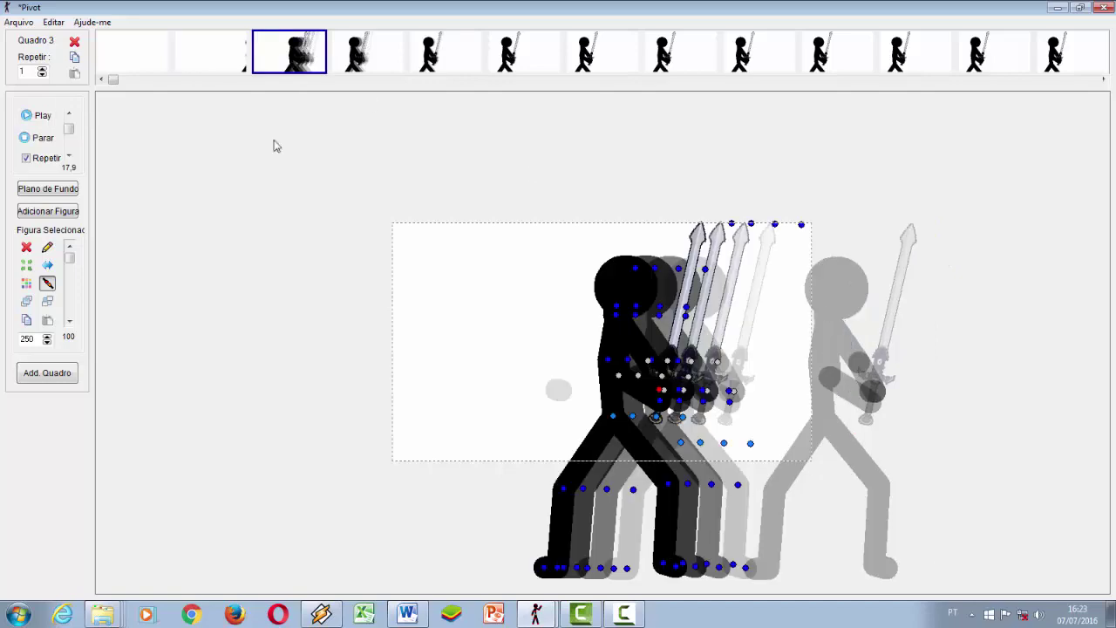
{"action": "left_click", "coordinate": [49, 120]}
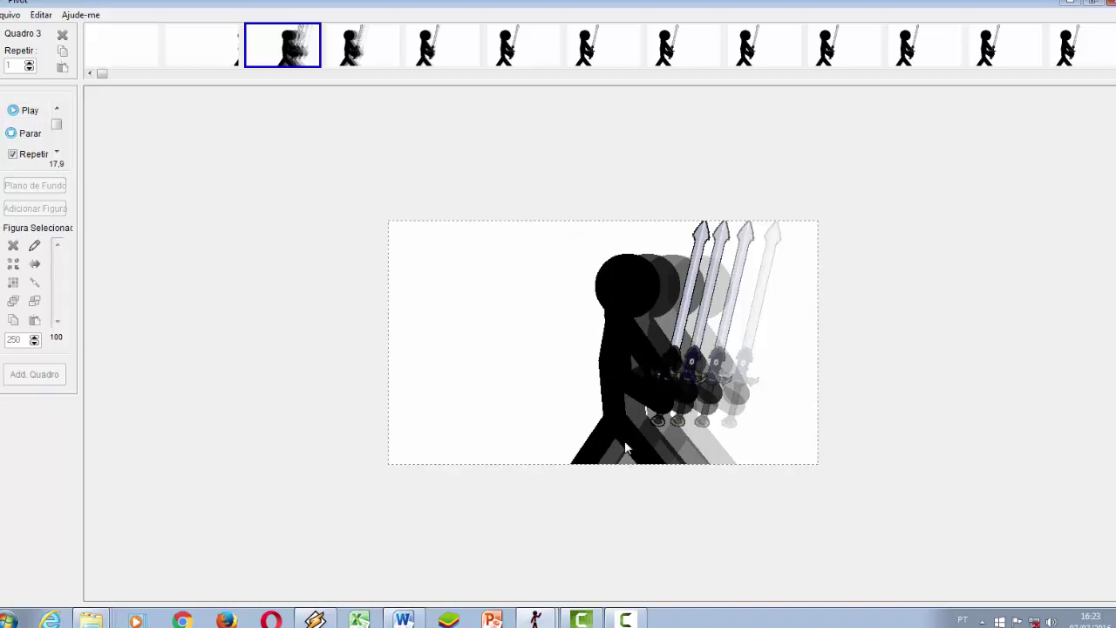
Step through the frames from 3 to 17 to examine how the black figure with the sword moves
{"action": "key", "text": "Right"}
{"action": "key", "text": "Right"}
{"action": "key", "text": "Right"}
{"action": "key", "text": "Right"}
{"action": "key", "text": "Right"}
{"action": "key", "text": "Right"}
{"action": "key", "text": "Right"}
{"action": "key", "text": "Right"}
{"action": "key", "text": "Right"}
{"action": "key", "text": "Right"}
{"action": "key", "text": "Right"}
{"action": "key", "text": "Right"}
{"action": "key", "text": "Right"}
{"action": "key", "text": "Right"}
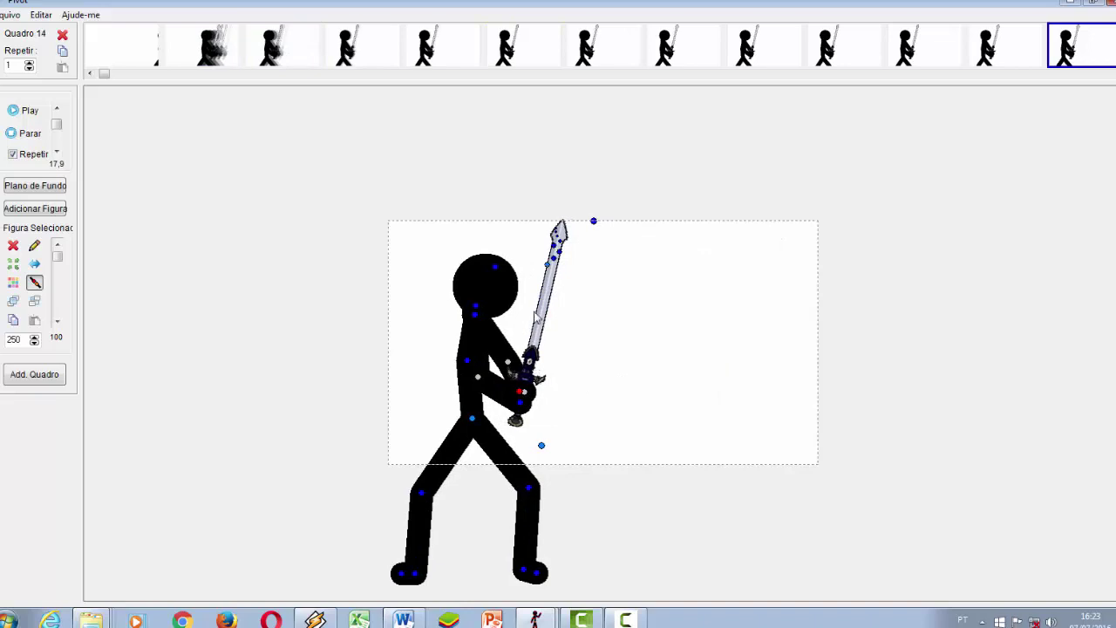
{"action": "key", "text": "Left"}
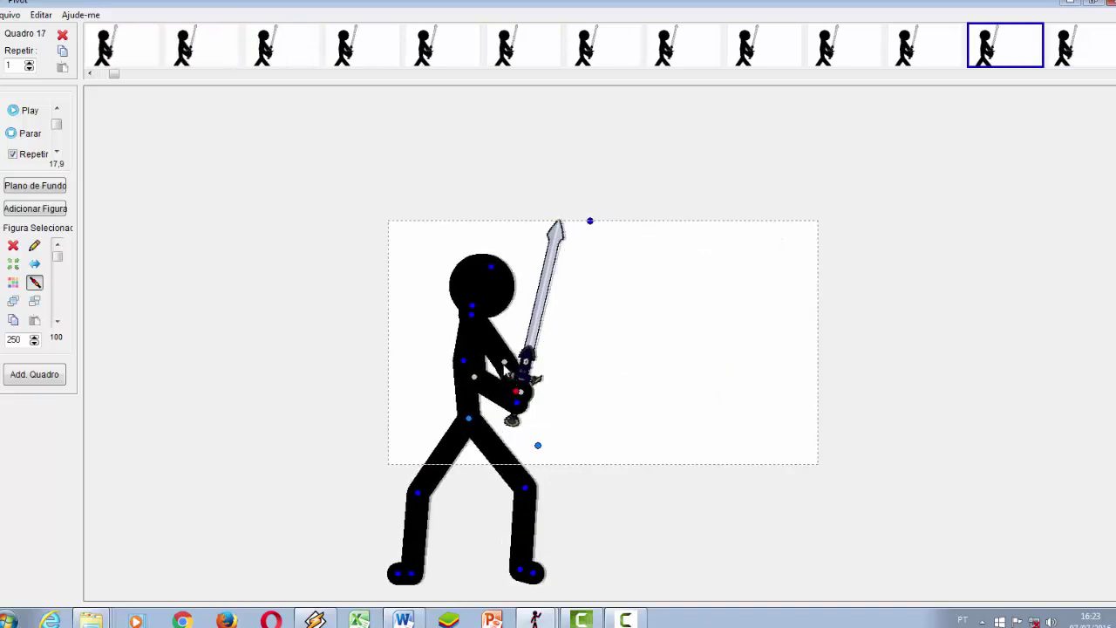
Try to reposition the black figure's arms in frame 17, and undo the changes
{"action": "left_click_drag", "start_coordinate": [504, 362], "coordinate": [451, 374]}
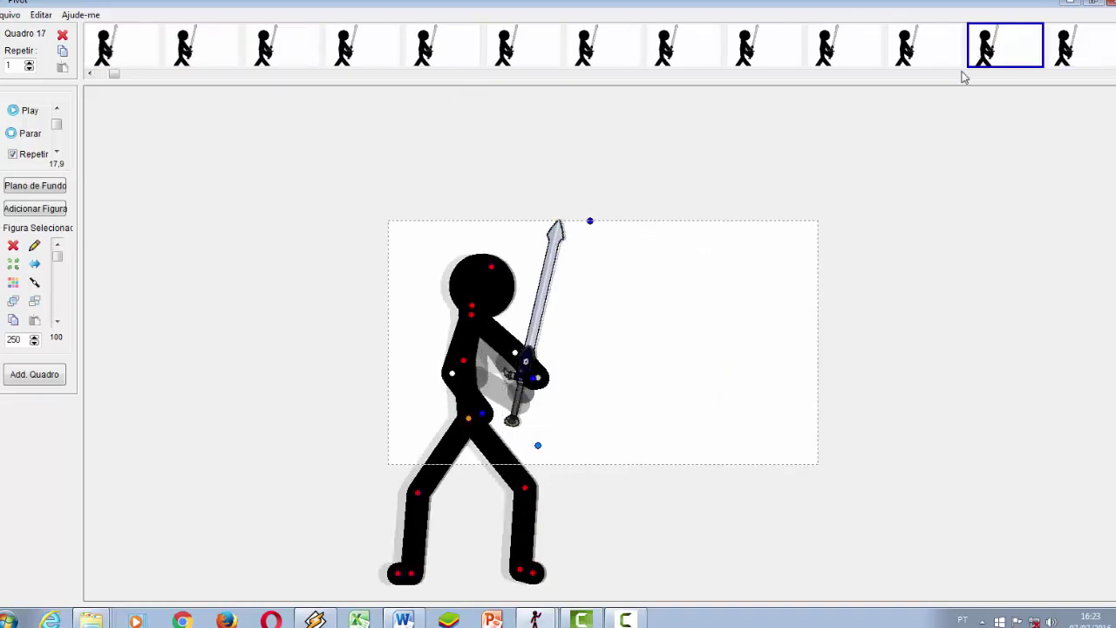
{"action": "key", "text": "ctrl+z"}
{"action": "key", "text": "ctrl+z"}
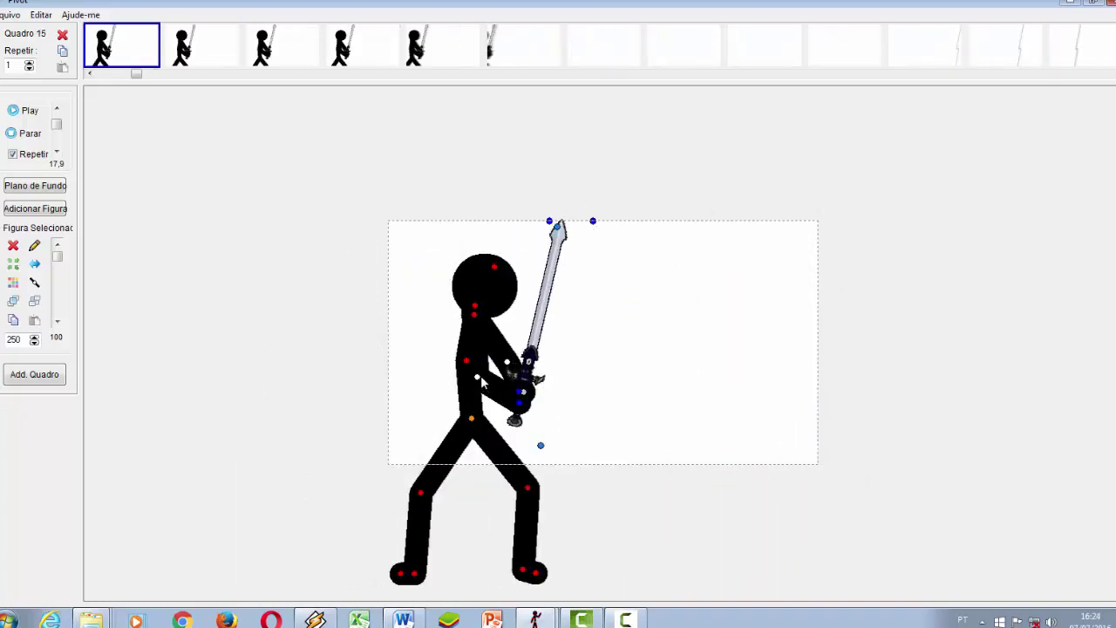
Try swinging the black figure's free arm away from the sword in frame 15, and preview the animation with it
{"action": "left_click_drag", "start_coordinate": [478, 377], "coordinate": [423, 350]}
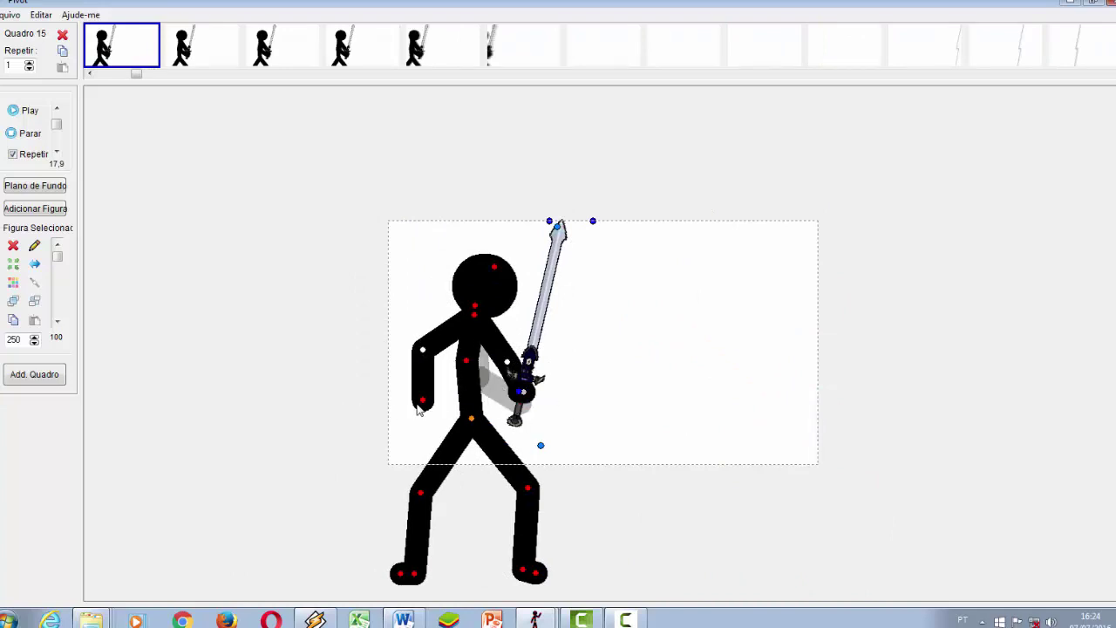
{"action": "left_click_drag", "start_coordinate": [422, 400], "coordinate": [393, 390]}
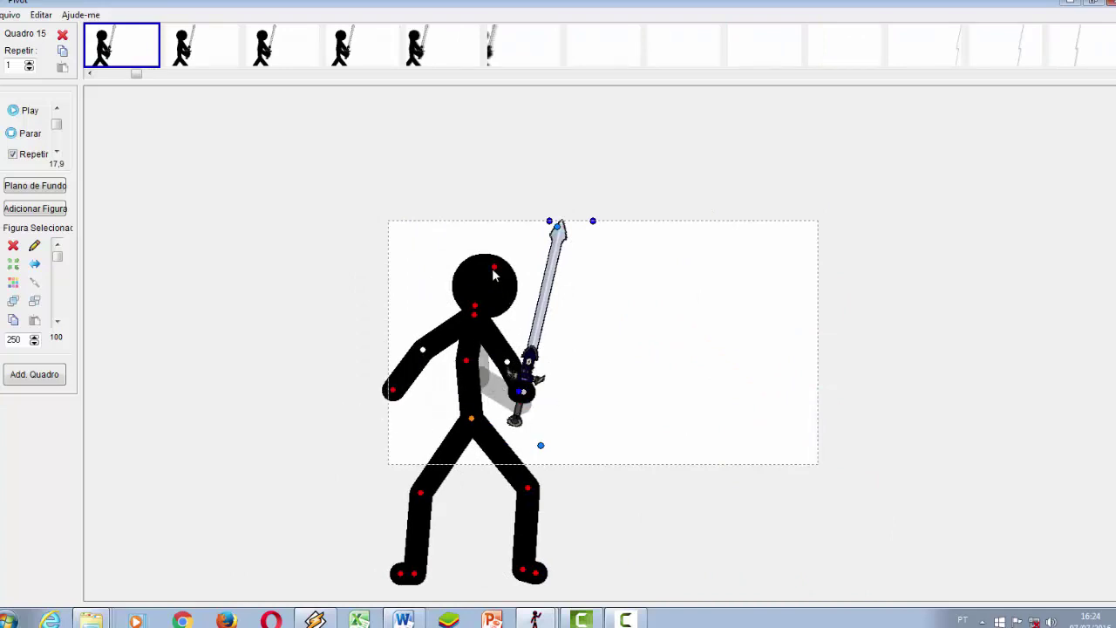
{"action": "left_click", "coordinate": [35, 113]}
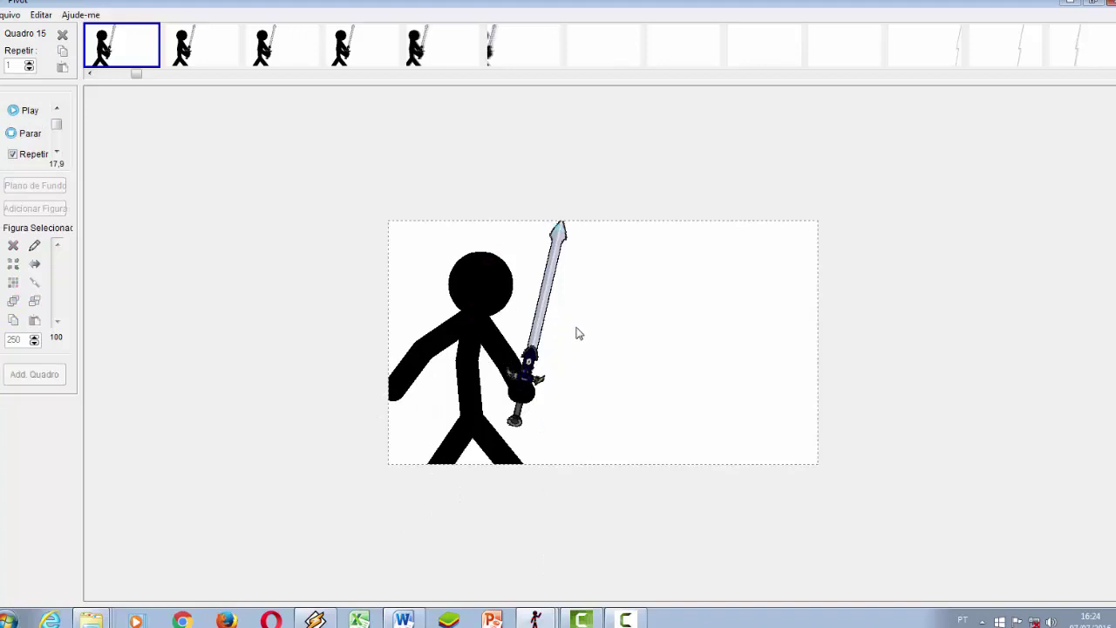
Play the animation from frame 15 again and review the four frames that follow it
{"action": "left_click", "coordinate": [126, 48]}
{"action": "left_click", "coordinate": [18, 110]}
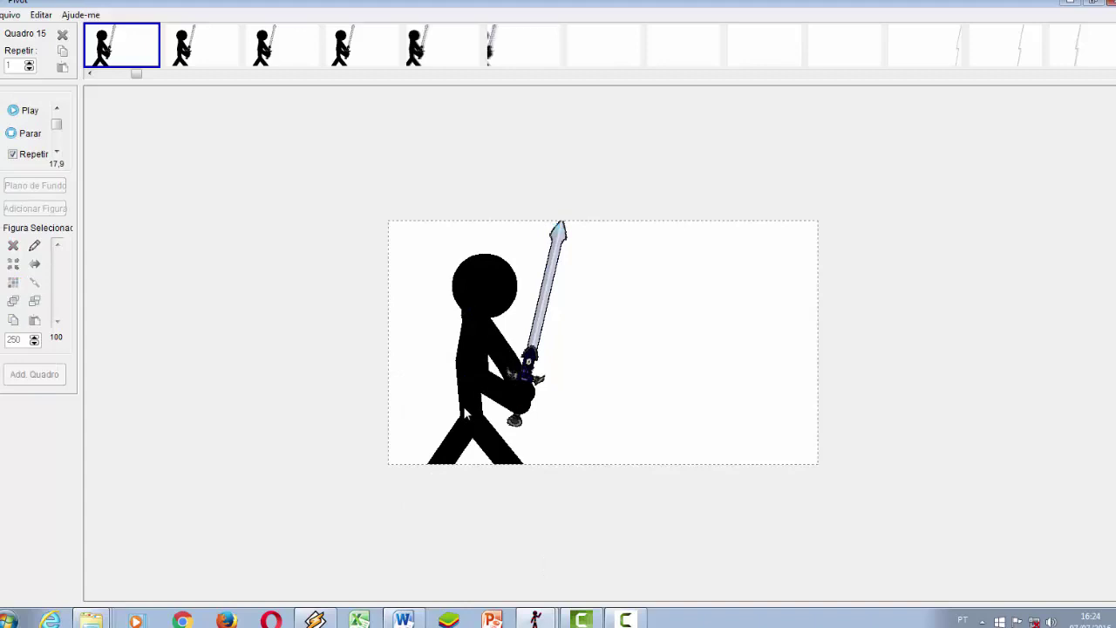
{"action": "left_click", "coordinate": [179, 54]}
{"action": "left_click", "coordinate": [261, 54]}
{"action": "left_click", "coordinate": [345, 50]}
{"action": "left_click", "coordinate": [428, 51]}
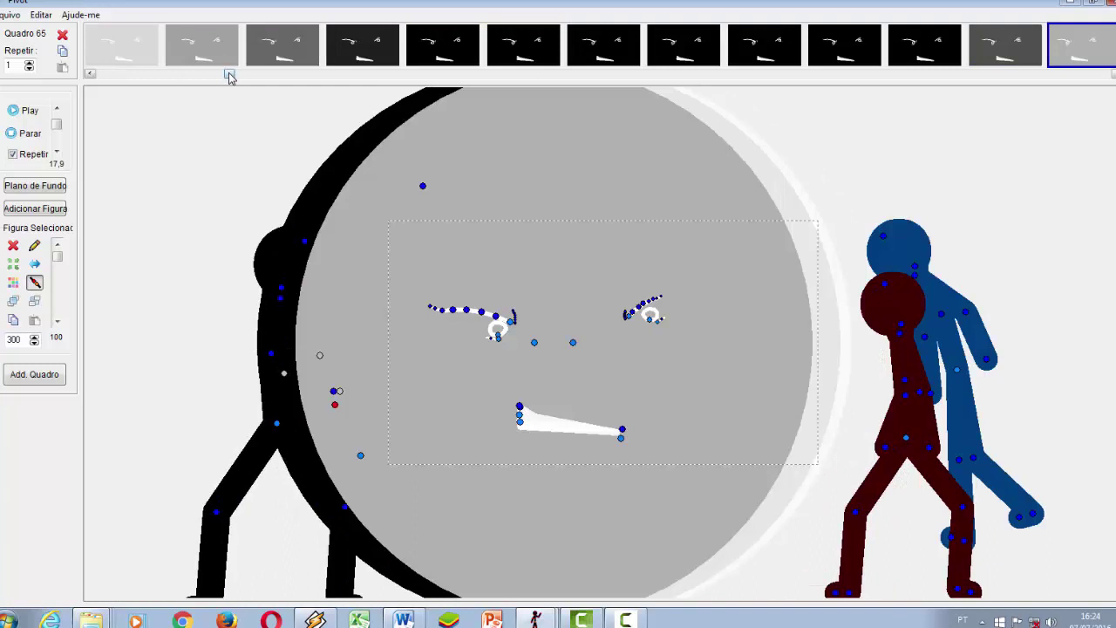
Browse the timeline for the sword strike on the blue figure and open frame 74
{"action": "left_click_drag", "start_coordinate": [229, 76], "coordinate": [200, 76]}
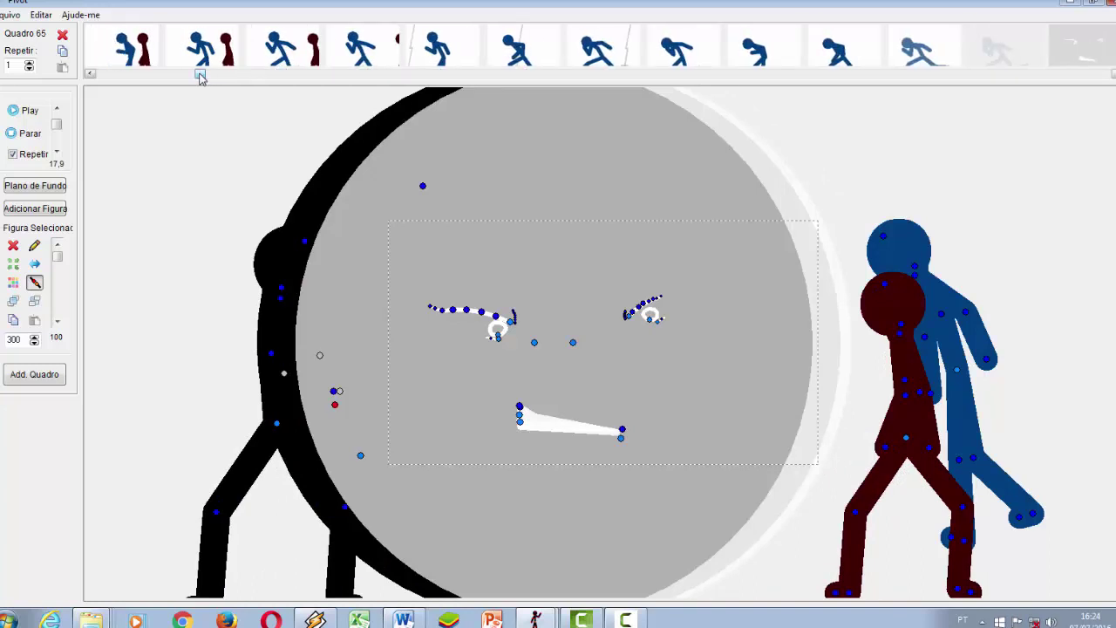
{"action": "left_click_drag", "start_coordinate": [199, 77], "coordinate": [266, 75]}
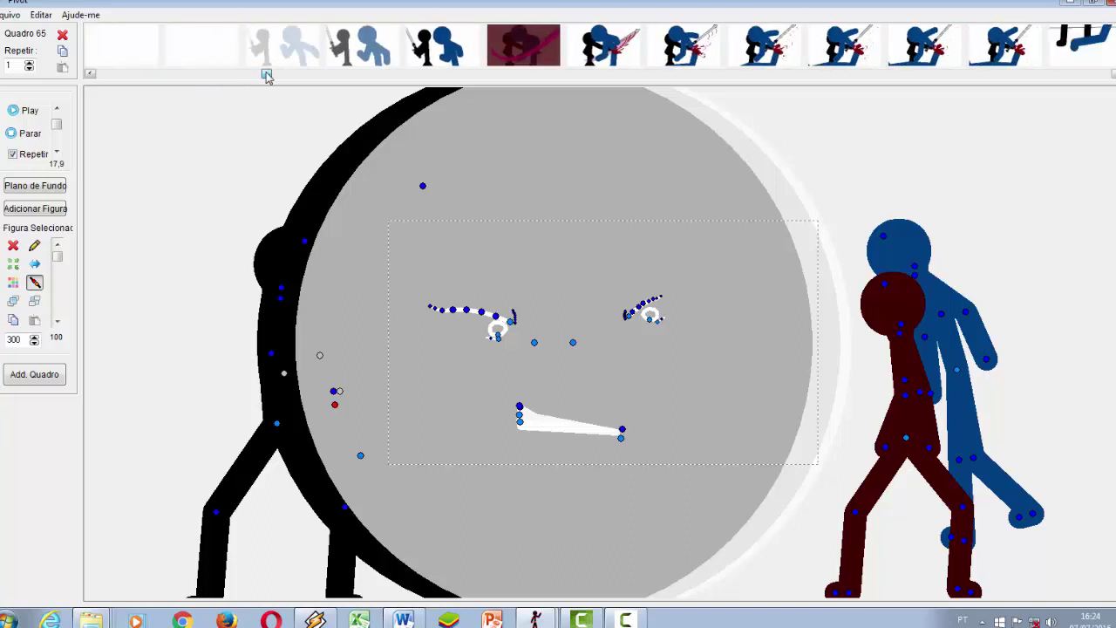
{"action": "left_click", "coordinate": [570, 54]}
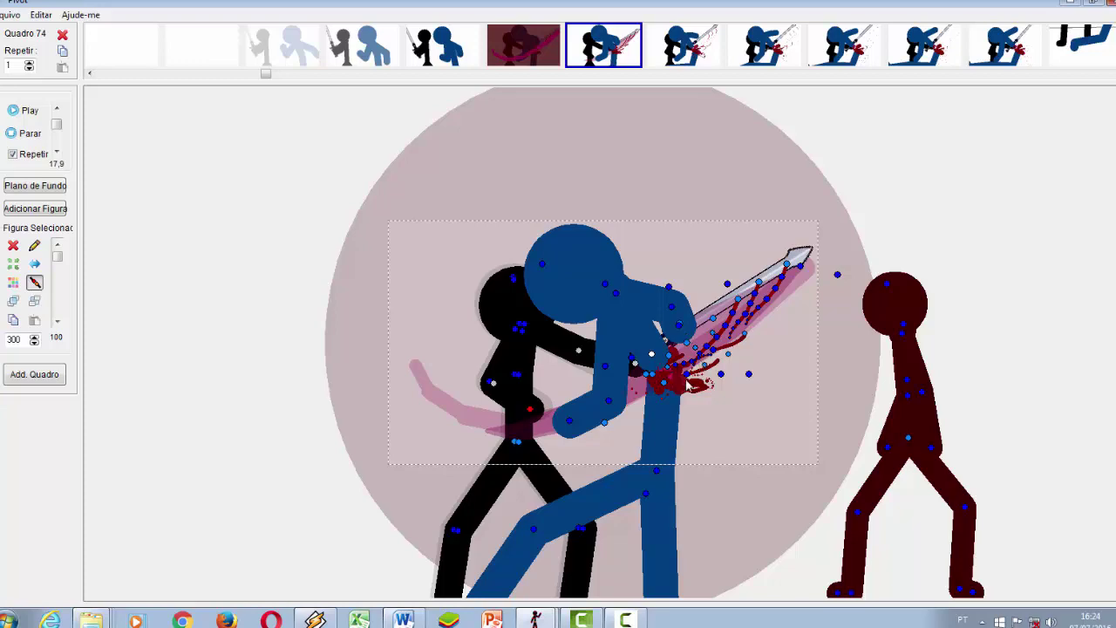
Step back and forth through the sword strike up to frame 80 to examine how both figures' poses change
{"action": "key", "text": "Right"}
{"action": "key", "text": "Right"}
{"action": "key", "text": "Right"}
{"action": "key", "text": "Right"}
{"action": "key", "text": "Right"}
{"action": "key", "text": "Right"}
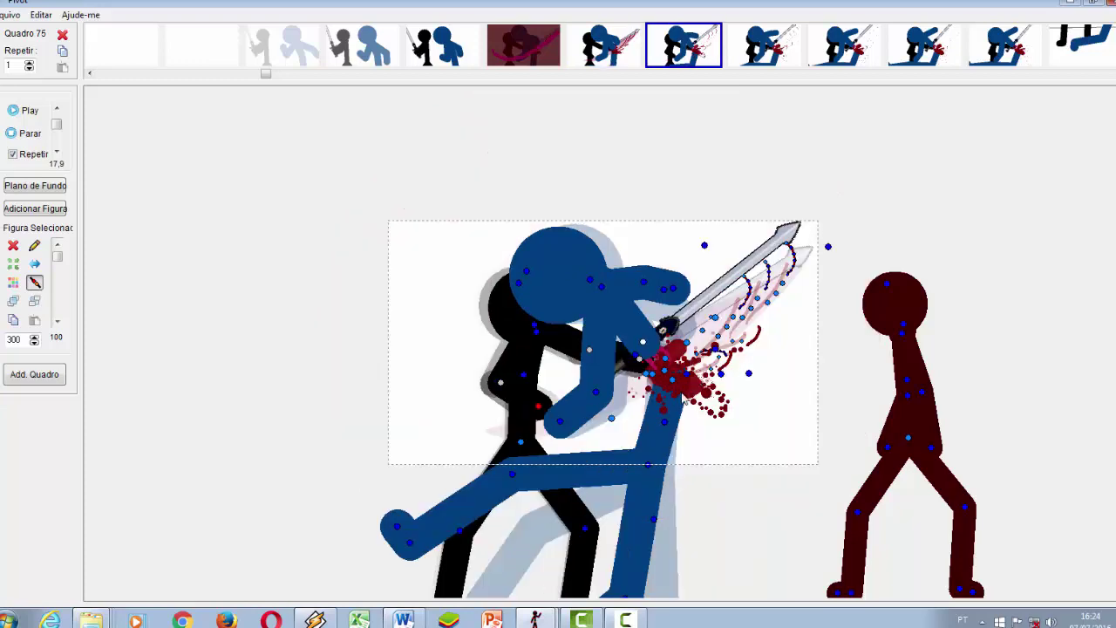
{"action": "key", "text": "Left"}
{"action": "key", "text": "Left"}
{"action": "key", "text": "Left"}
{"action": "key", "text": "Left"}
{"action": "key", "text": "Left"}
{"action": "key", "text": "Left"}
{"action": "key", "text": "Left"}
{"action": "key", "text": "Left"}
{"action": "key", "text": "Left"}
{"action": "key", "text": "Left"}
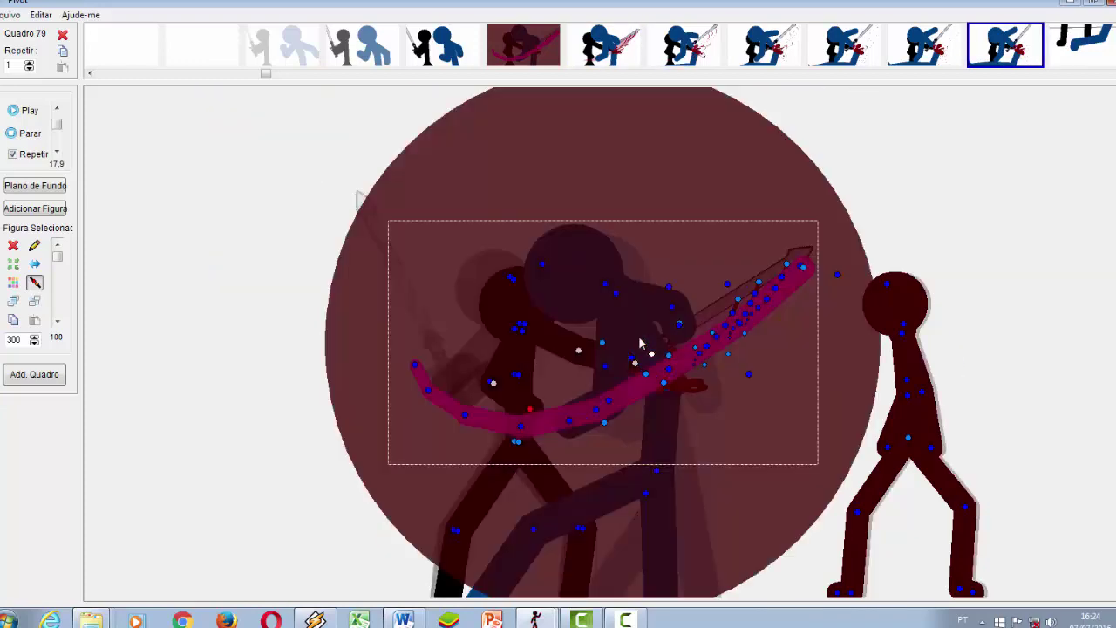
{"action": "key", "text": "Right"}
{"action": "key", "text": "Right"}
{"action": "key", "text": "Right"}
{"action": "key", "text": "Right"}
{"action": "key", "text": "Right"}
{"action": "key", "text": "Right"}
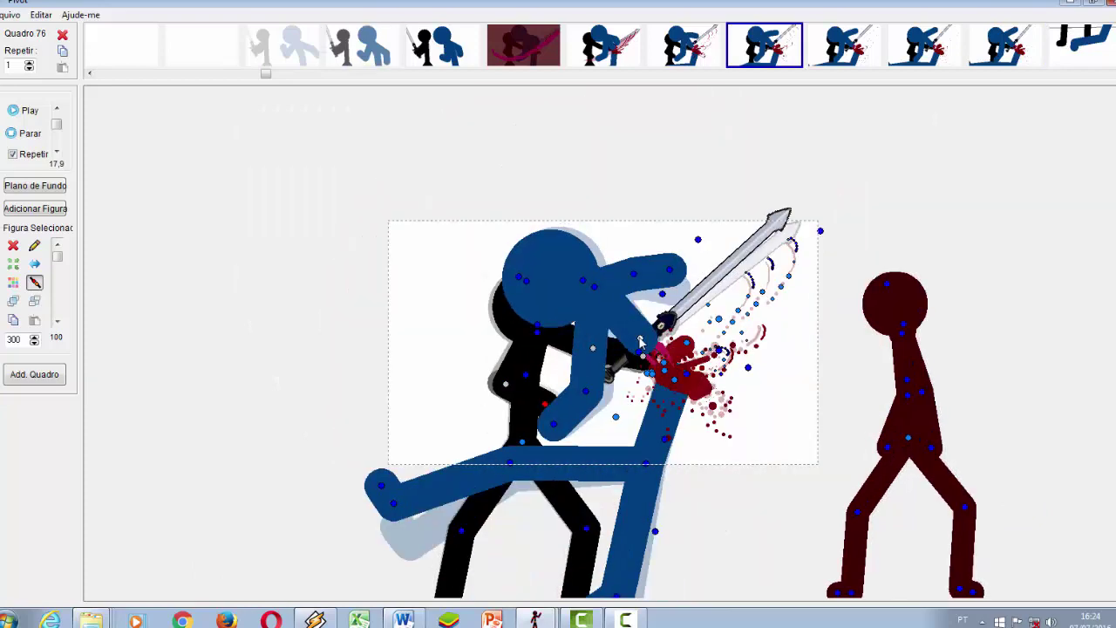
{"action": "key", "text": "Right"}
{"action": "key", "text": "Right"}
{"action": "key", "text": "Right"}
{"action": "key", "text": "Right"}
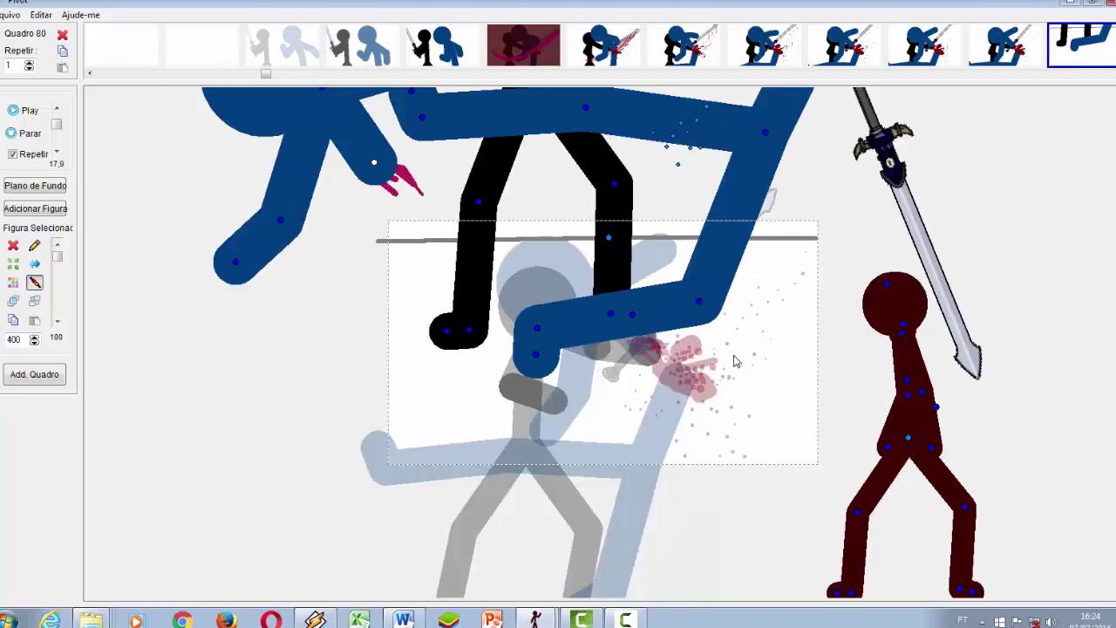
Compare the blue figure's recoil and the blood splatter frame by frame between the strike and frame 80
{"action": "key", "text": "Left"}
{"action": "key", "text": "Left"}
{"action": "key", "text": "Left"}
{"action": "key", "text": "Left"}
{"action": "key", "text": "Left"}
{"action": "key", "text": "Left"}
{"action": "key", "text": "Left"}
{"action": "key", "text": "Left"}
{"action": "key", "text": "Right"}
{"action": "key", "text": "Right"}
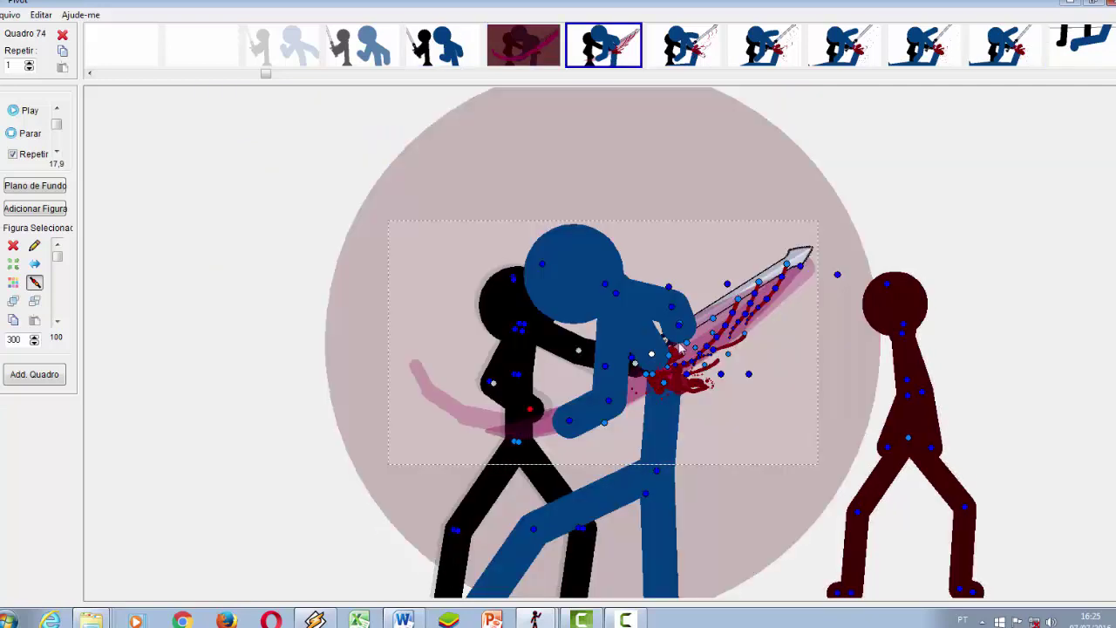
{"action": "key", "text": "Right"}
{"action": "key", "text": "Right"}
{"action": "key", "text": "Right"}
{"action": "key", "text": "Right"}
{"action": "key", "text": "Right"}
{"action": "key", "text": "Right"}
{"action": "key", "text": "Left"}
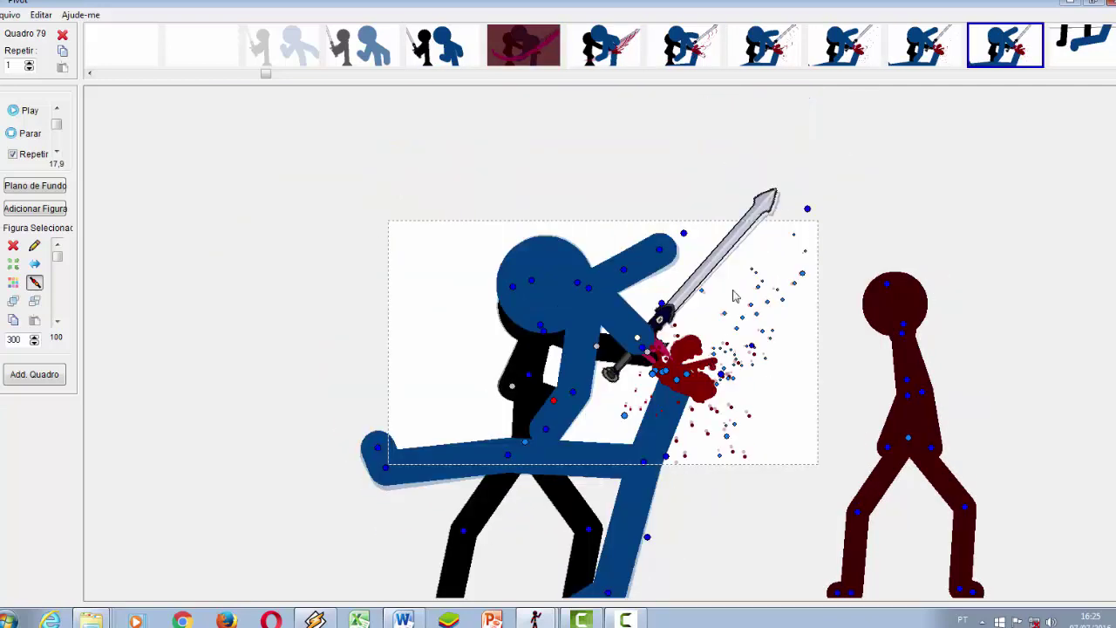
{"action": "key", "text": "Left"}
{"action": "key", "text": "Left"}
{"action": "key", "text": "Right"}
{"action": "key", "text": "Right"}
{"action": "key", "text": "Right"}
{"action": "key", "text": "Left"}
{"action": "key", "text": "Left"}
{"action": "key", "text": "Left"}
{"action": "key", "text": "Left"}
{"action": "key", "text": "Left"}
{"action": "key", "text": "Left"}
{"action": "key", "text": "Left"}
{"action": "key", "text": "Right"}
{"action": "key", "text": "Right"}
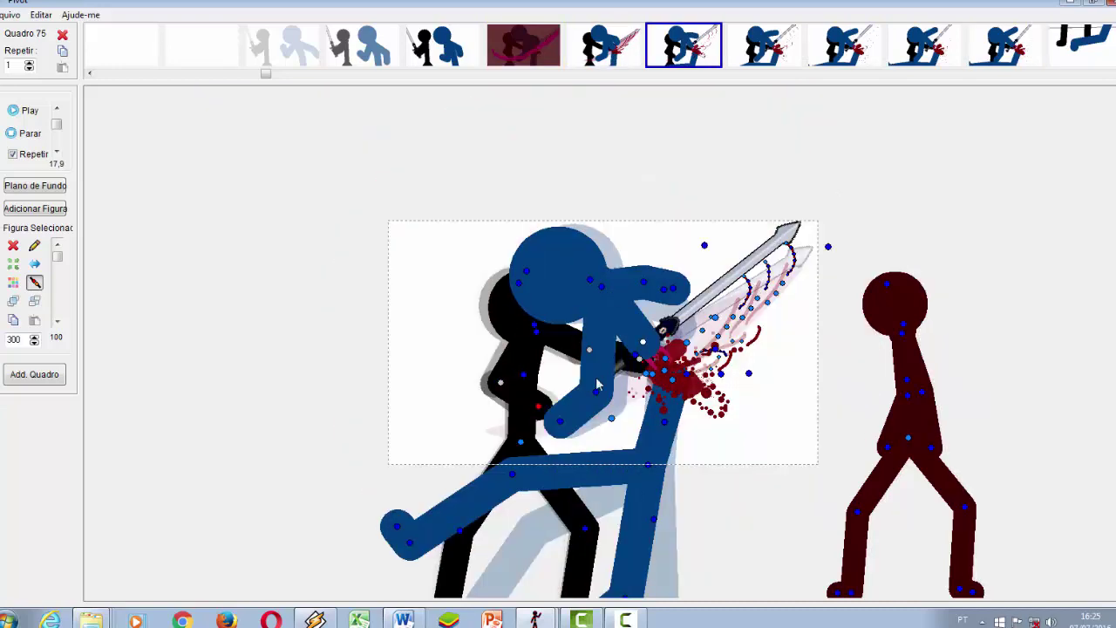
{"action": "key", "text": "Right"}
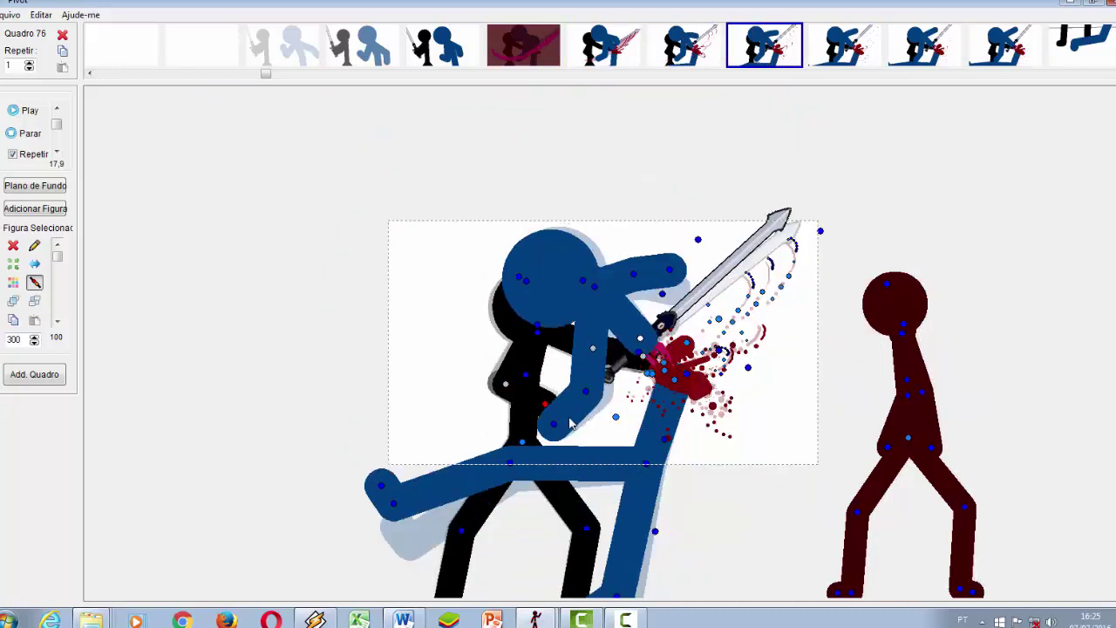
Go back to frame 69 and step forward through the blue figure's approach and the sword strike
{"action": "key", "text": "Left"}
{"action": "key", "text": "Left"}
{"action": "key", "text": "Left"}
{"action": "key", "text": "Left"}
{"action": "key", "text": "Left"}
{"action": "left_click", "coordinate": [392, 53]}
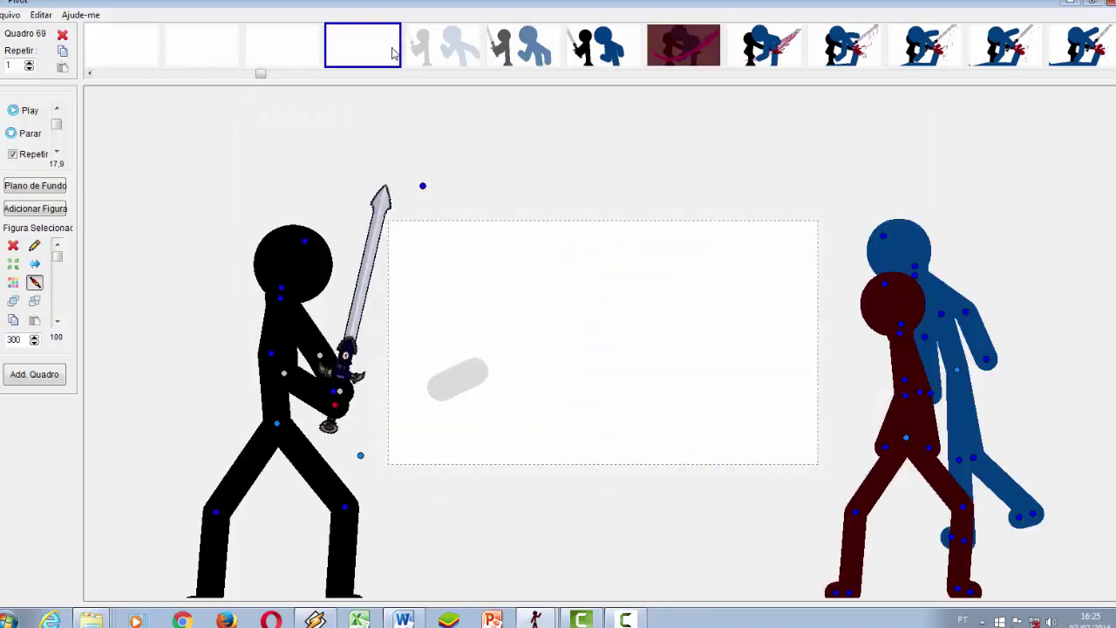
{"action": "key", "text": "Right"}
{"action": "key", "text": "Right"}
{"action": "key", "text": "Right"}
{"action": "key", "text": "Right"}
{"action": "key", "text": "Right"}
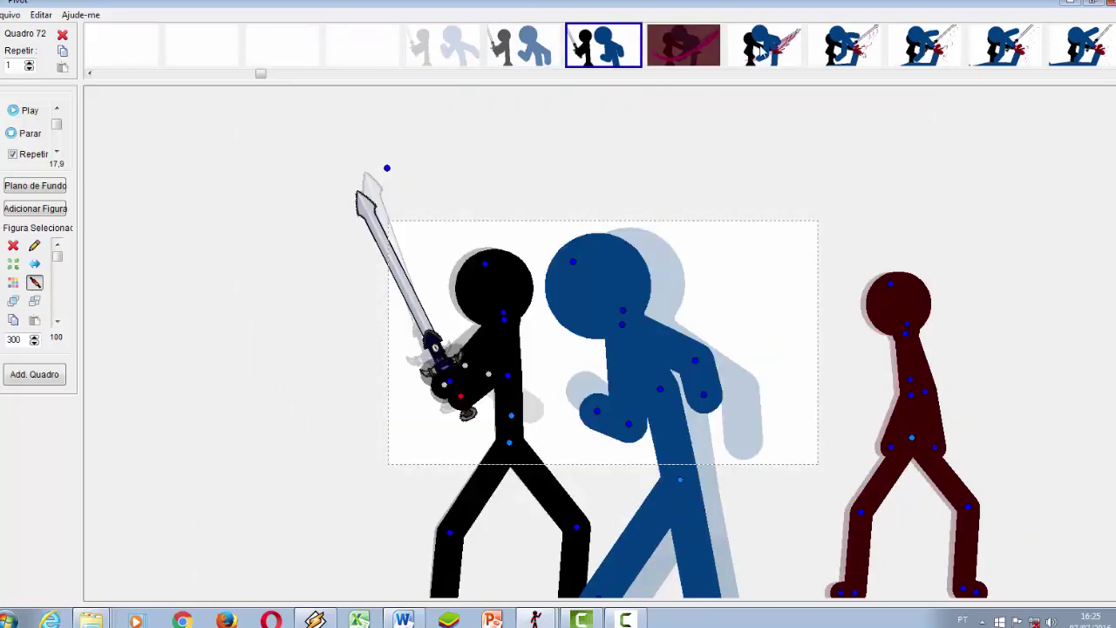
Compare the poses before the strike in frames 70 to 72 with those after it in frames 74 to 78
{"action": "left_click", "coordinate": [833, 52]}
{"action": "left_click", "coordinate": [927, 54]}
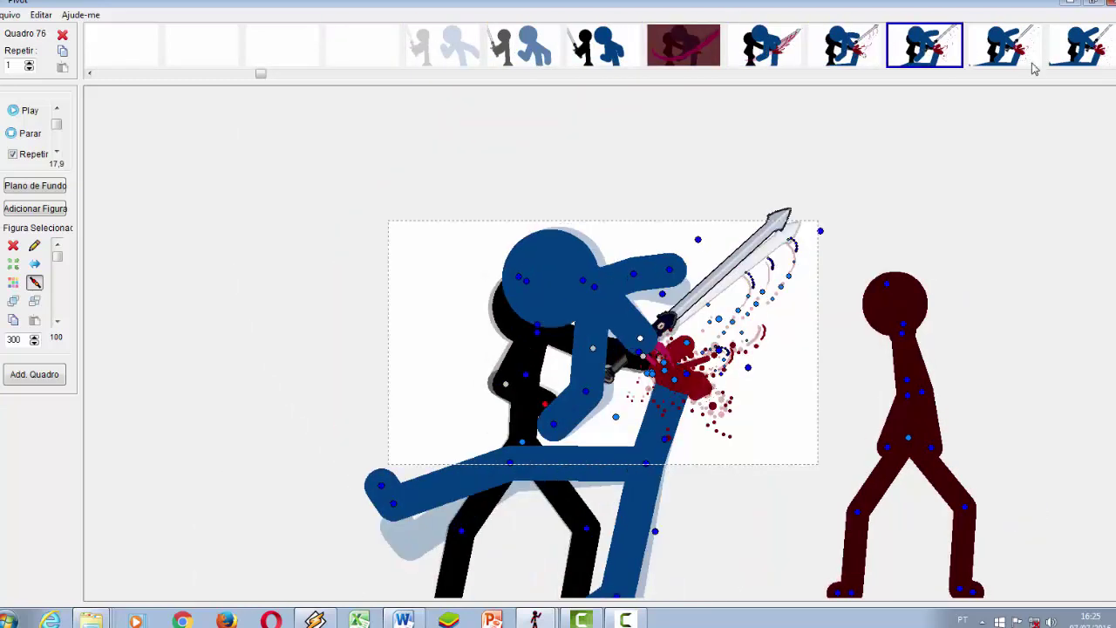
{"action": "left_click", "coordinate": [1086, 51]}
{"action": "left_click", "coordinate": [462, 52]}
{"action": "left_click", "coordinate": [513, 52]}
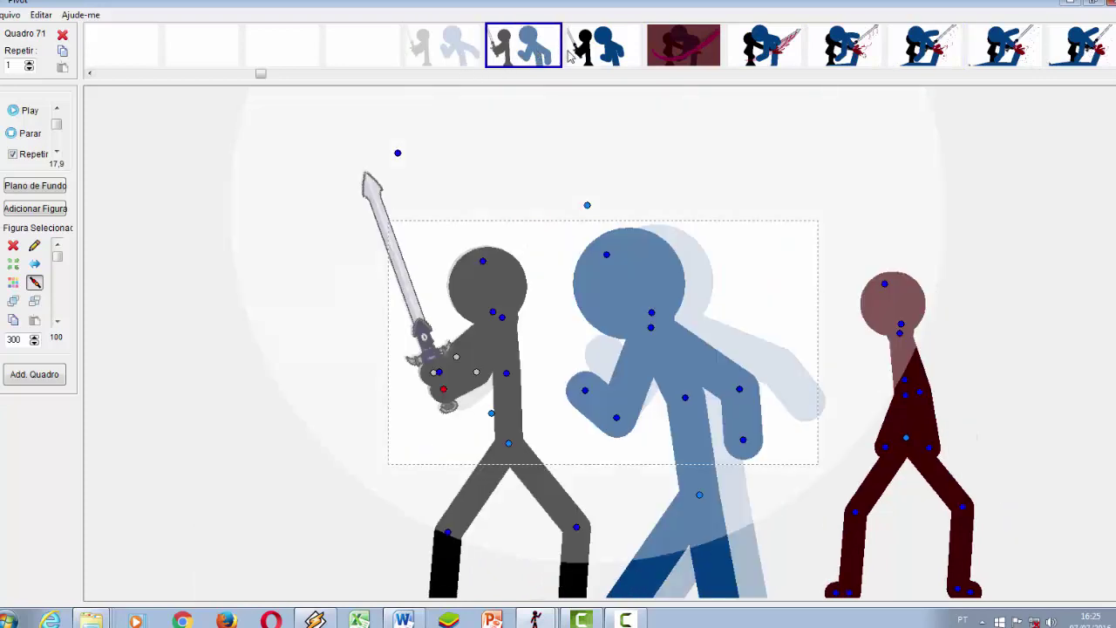
{"action": "left_click", "coordinate": [574, 54]}
{"action": "left_click", "coordinate": [777, 51]}
{"action": "left_click", "coordinate": [851, 51]}
{"action": "left_click", "coordinate": [914, 51]}
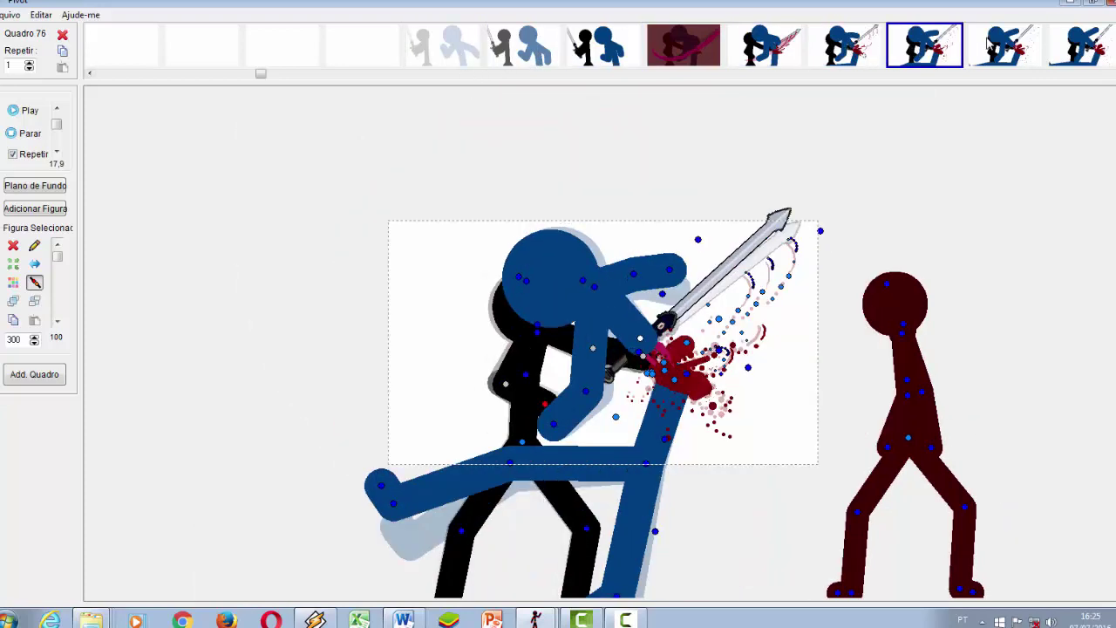
{"action": "left_click", "coordinate": [1005, 51]}
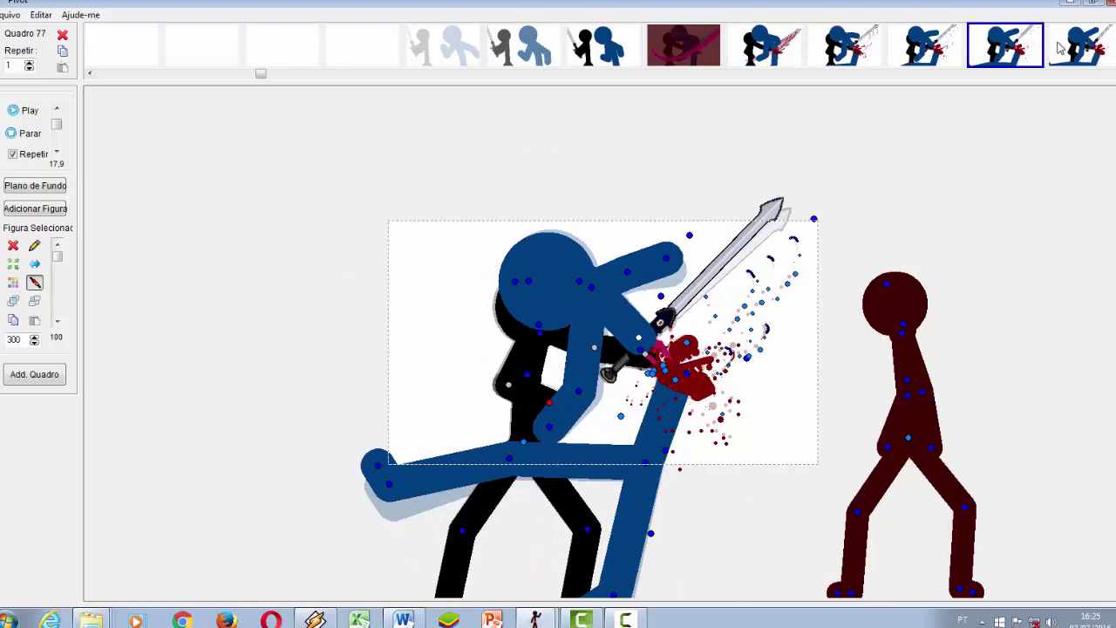
{"action": "left_click", "coordinate": [447, 52]}
{"action": "left_click", "coordinate": [575, 52]}
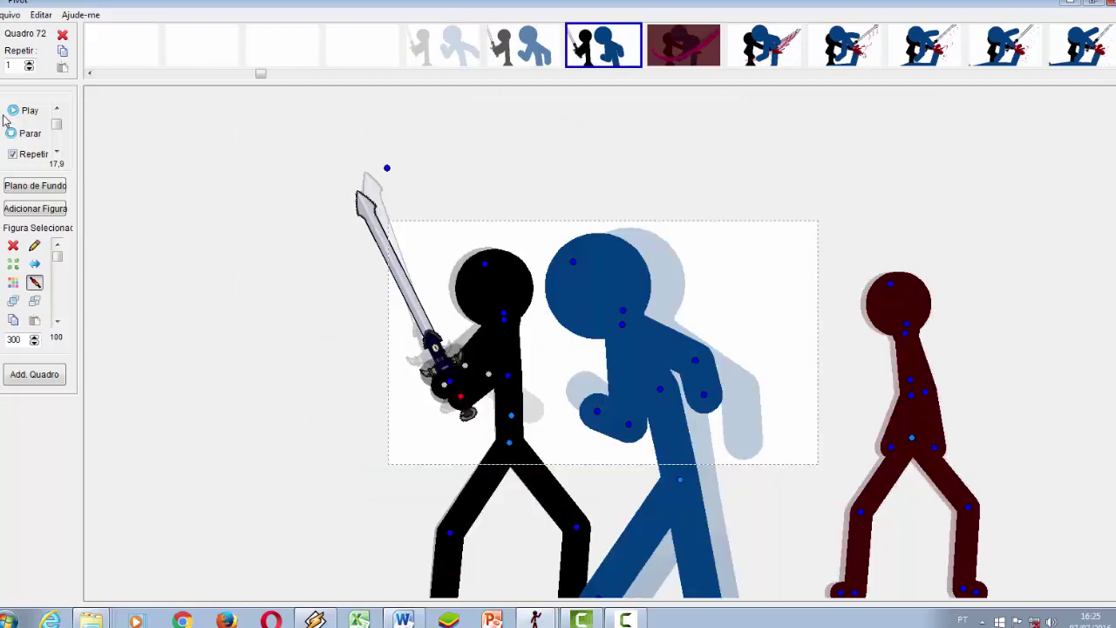
Play the sword strike from frame 72 and replay it from frame 70
{"action": "left_click", "coordinate": [10, 111]}
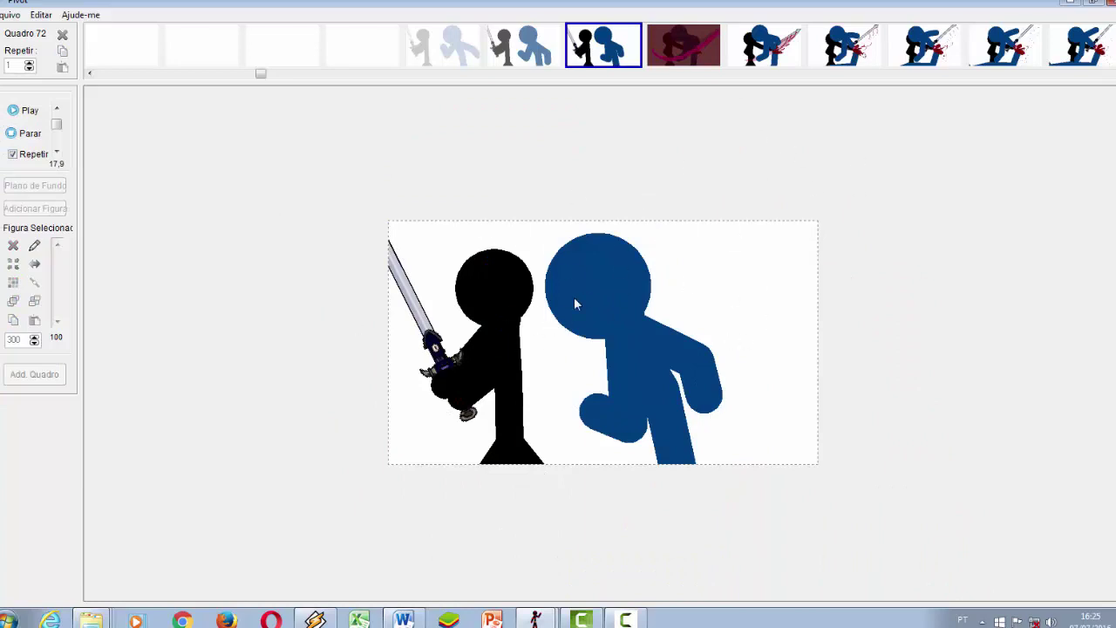
{"action": "left_click", "coordinate": [436, 48]}
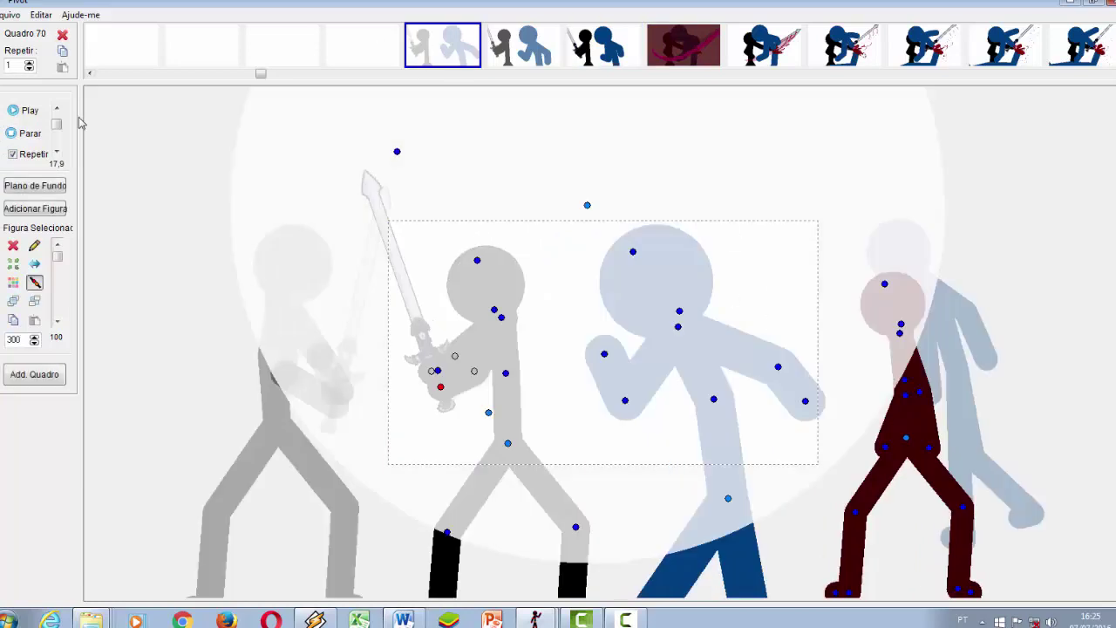
{"action": "left_click", "coordinate": [27, 111]}
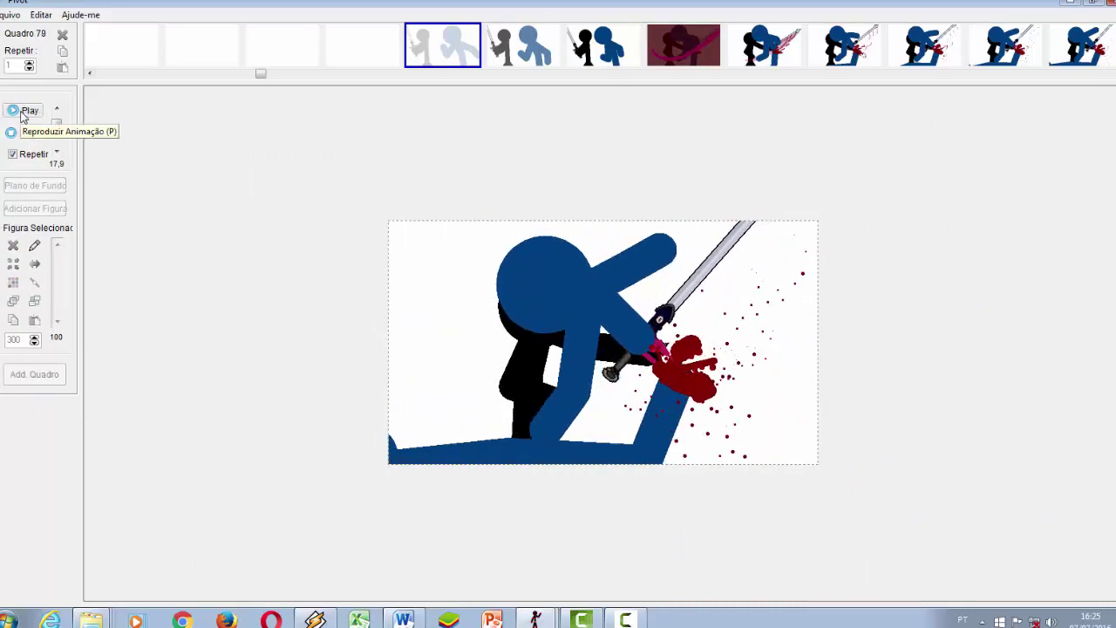
Return to frame 70 and step forward to frame 75 to examine the figures' movement
{"action": "left_click", "coordinate": [462, 58]}
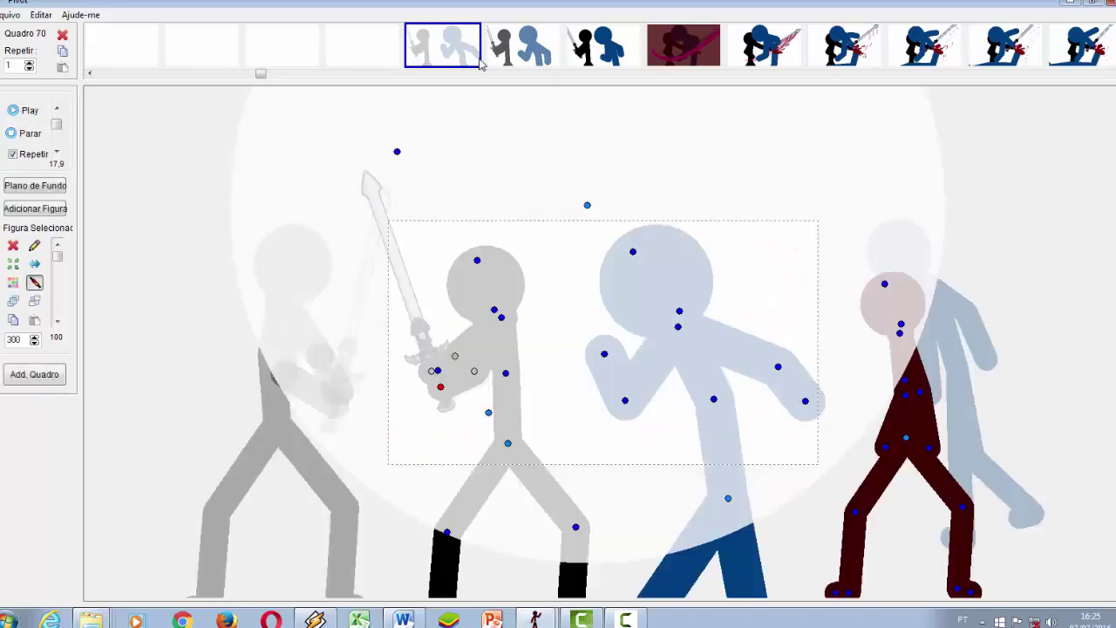
{"action": "key", "text": "Right"}
{"action": "key", "text": "Right"}
{"action": "key", "text": "Right"}
{"action": "key", "text": "Right"}
{"action": "key", "text": "Right"}
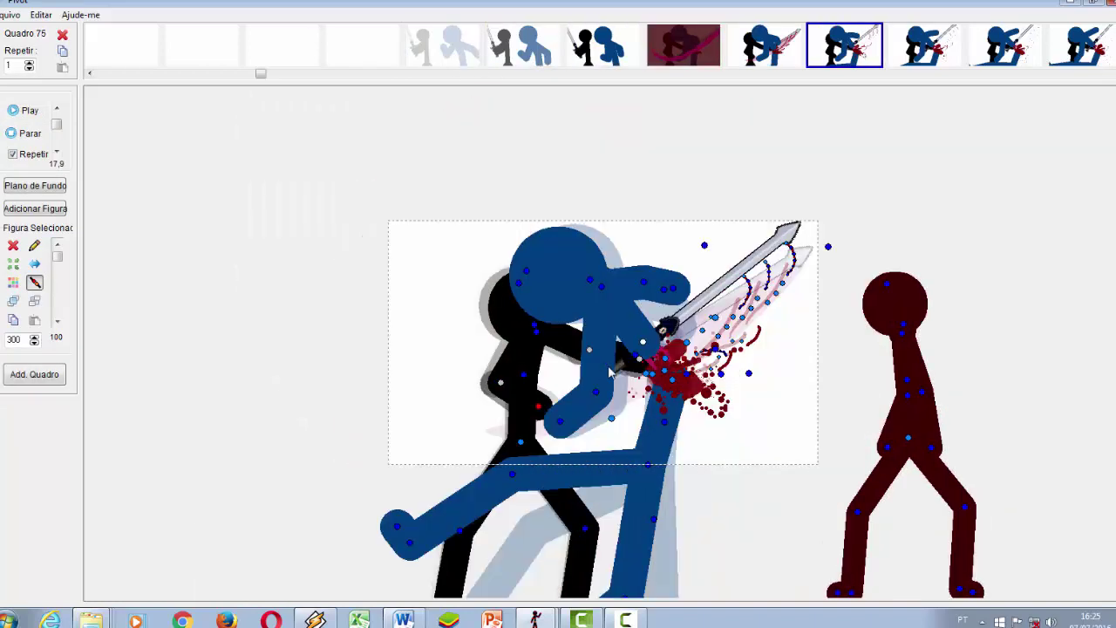
Step back to frame 70 and forward again to frame 75, comparing the poses on both sides of the sword strike
{"action": "key", "text": "Left"}
{"action": "key", "text": "Left"}
{"action": "key", "text": "Left"}
{"action": "key", "text": "Left"}
{"action": "key", "text": "Left"}
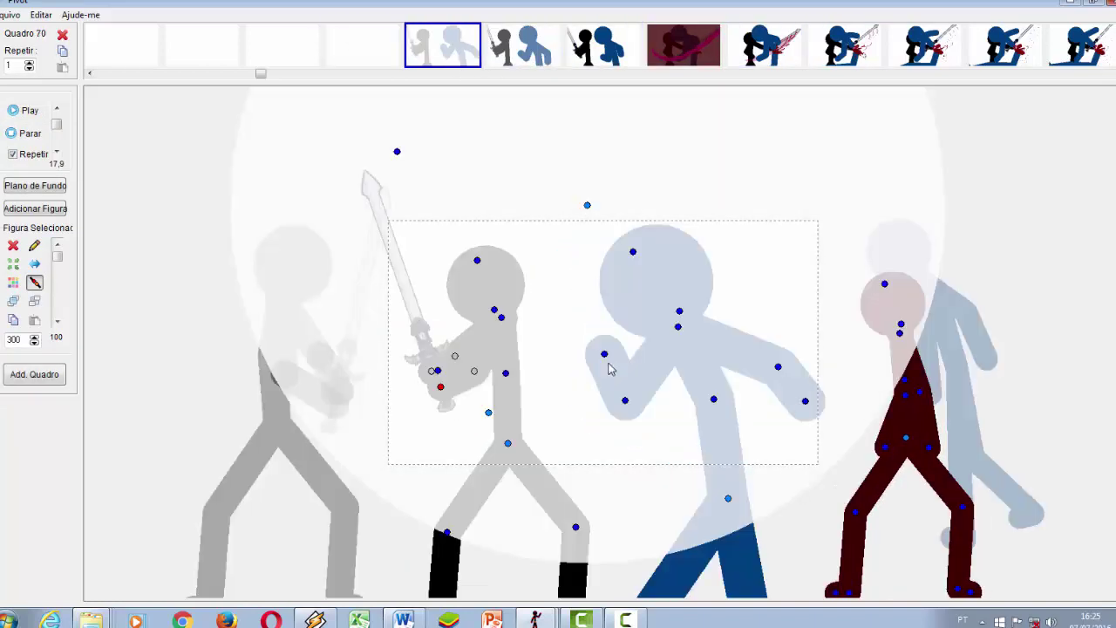
{"action": "key", "text": "Right"}
{"action": "key", "text": "Right"}
{"action": "key", "text": "Right"}
{"action": "key", "text": "Right"}
{"action": "key", "text": "Right"}
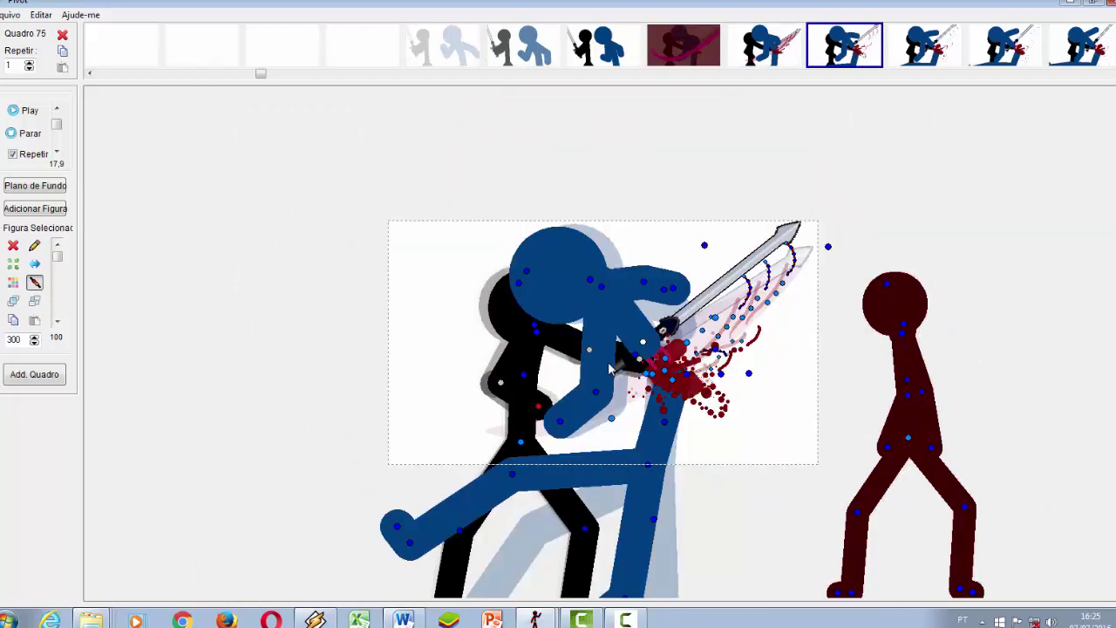
Go back to frame 71 and step between frames 71 and 73 to compare the sword before and during the strike
{"action": "key", "text": "Left"}
{"action": "key", "text": "Left"}
{"action": "key", "text": "Left"}
{"action": "key", "text": "Left"}
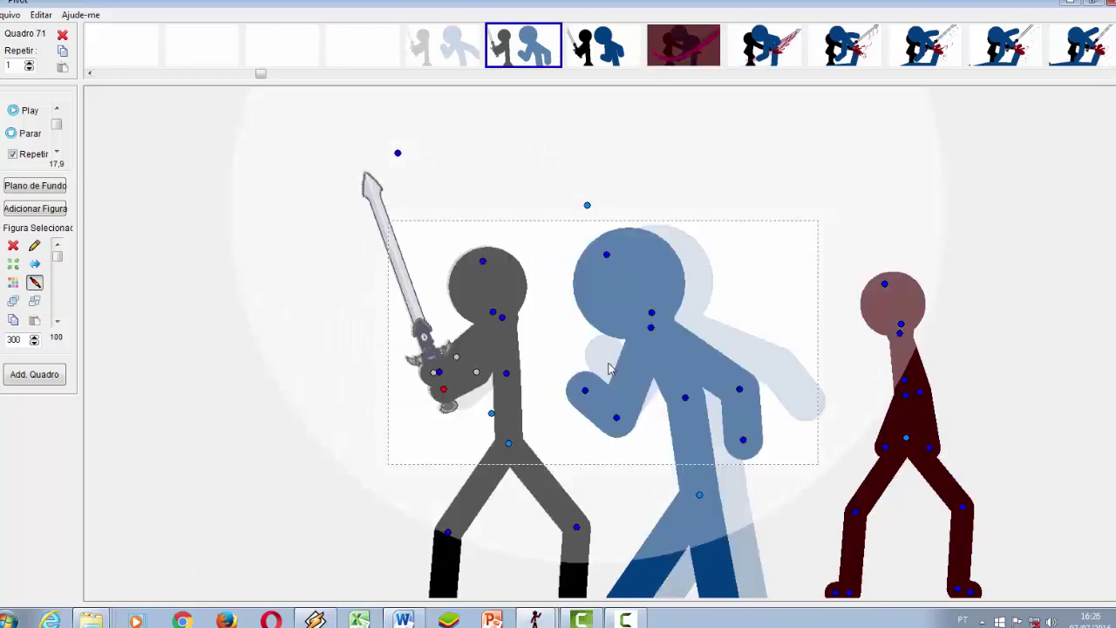
{"action": "key", "text": "Right"}
{"action": "key", "text": "Right"}
{"action": "key", "text": "Left"}
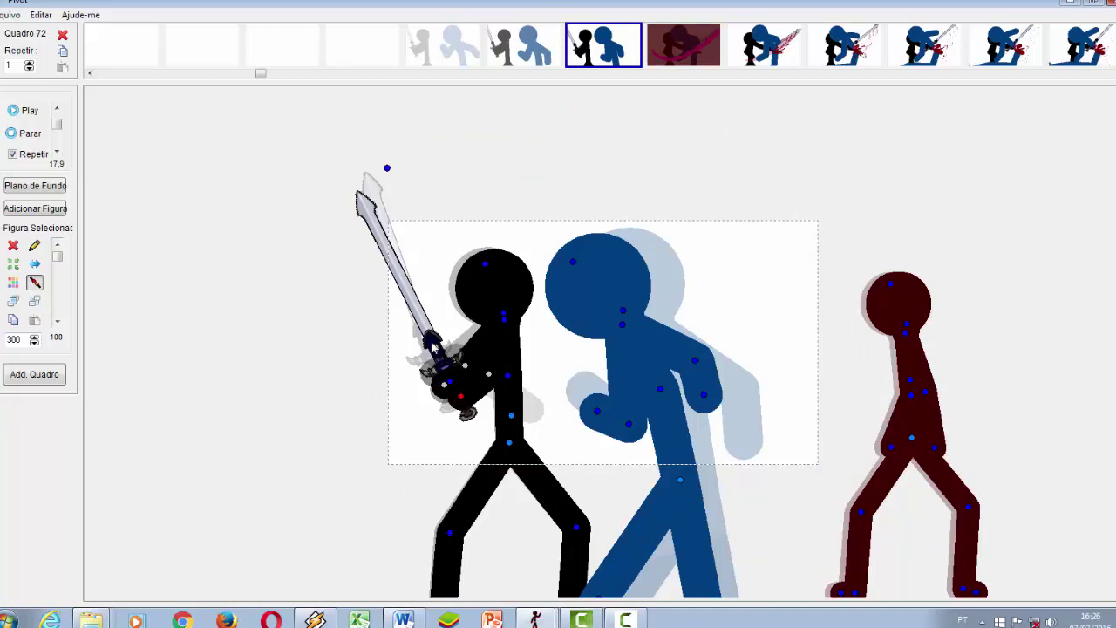
{"action": "key", "text": "Right"}
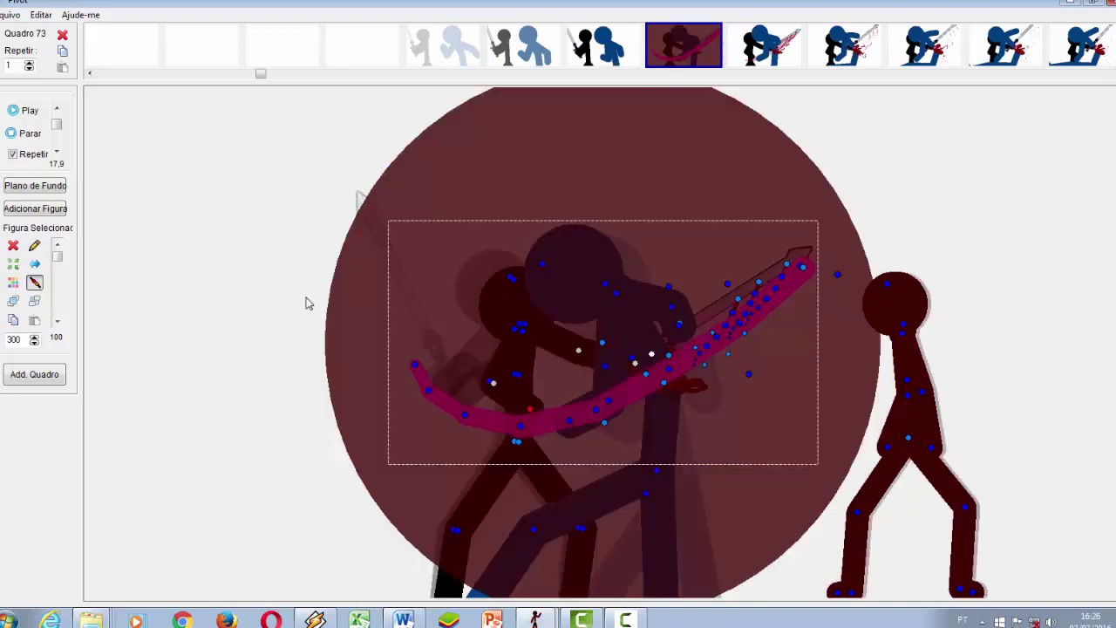
Play the strike, compare frames 72 and 73, and play the animation again from frames 73 and 74
{"action": "left_click", "coordinate": [17, 114]}
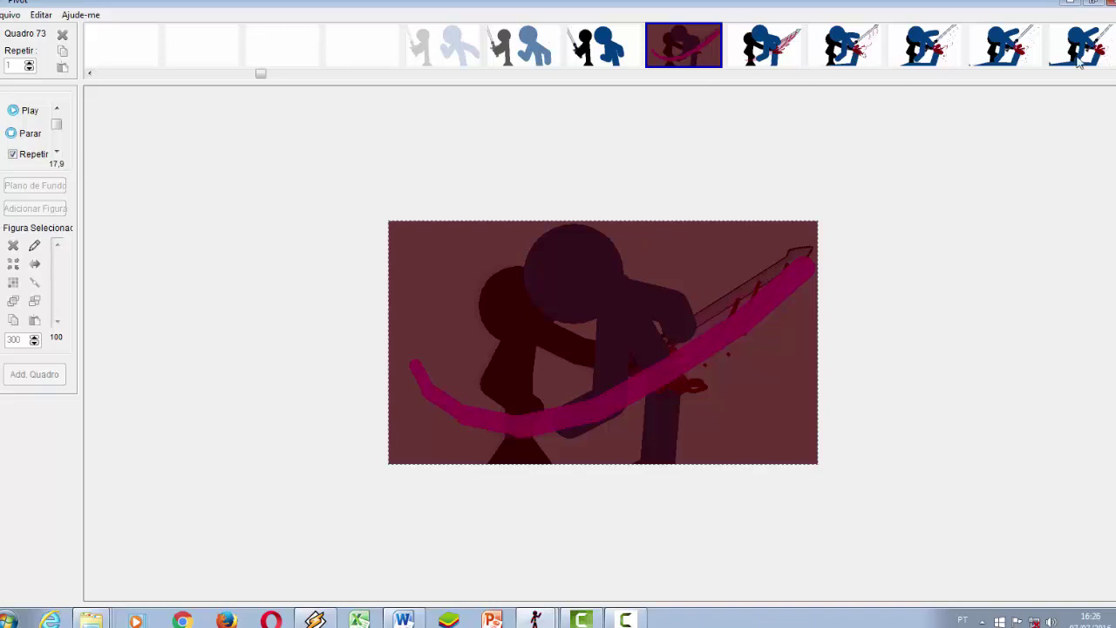
{"action": "left_click", "coordinate": [601, 55]}
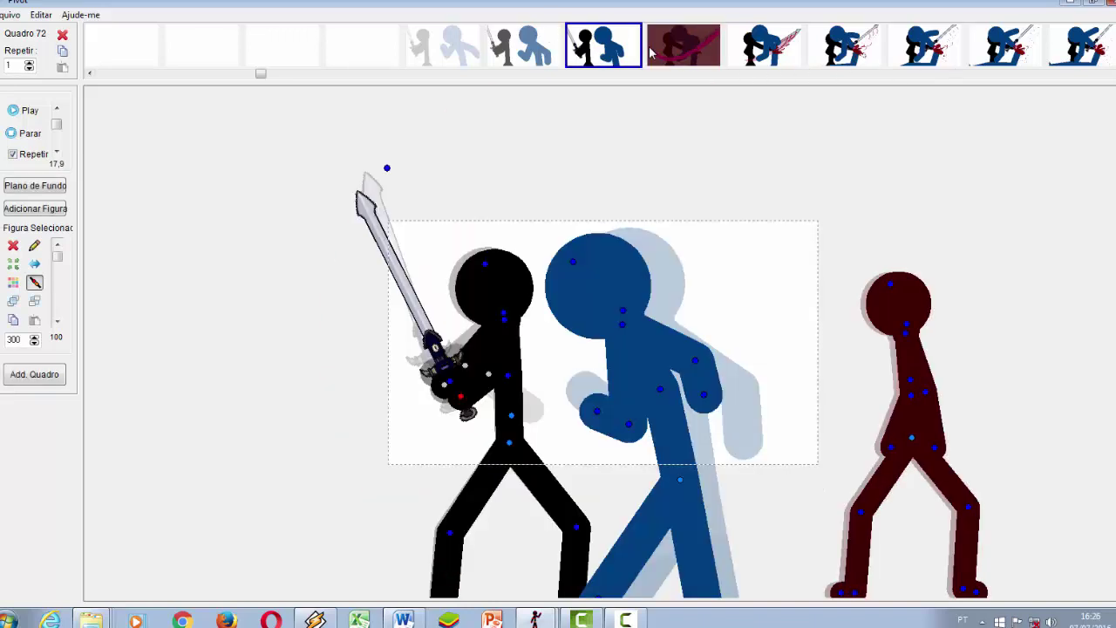
{"action": "left_click", "coordinate": [693, 58]}
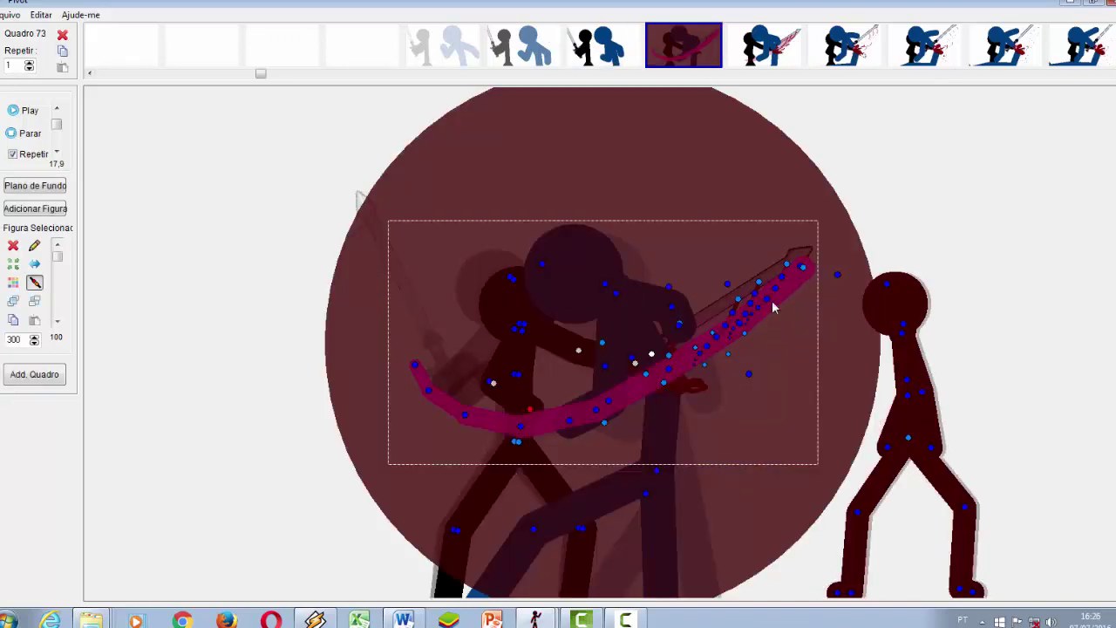
{"action": "left_click", "coordinate": [25, 111]}
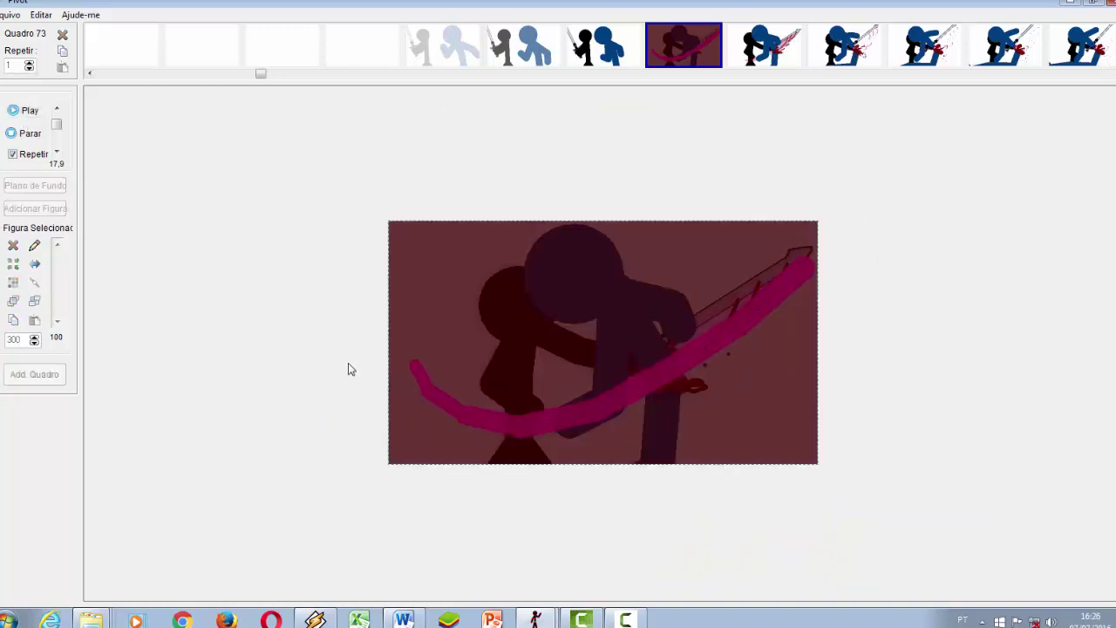
{"action": "left_click", "coordinate": [785, 48]}
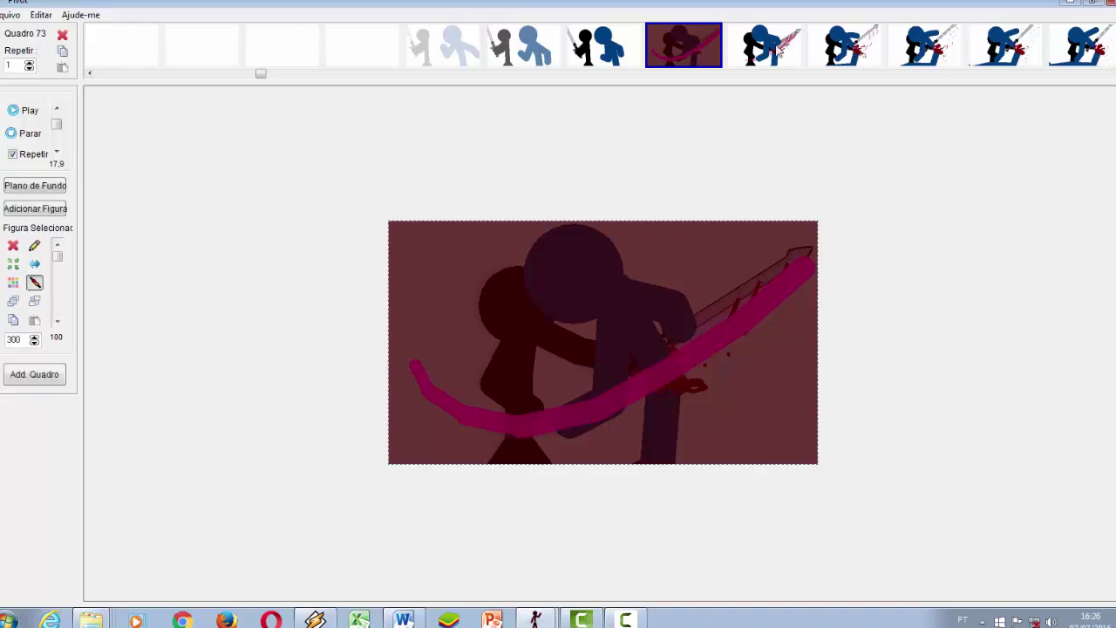
{"action": "left_click", "coordinate": [24, 110]}
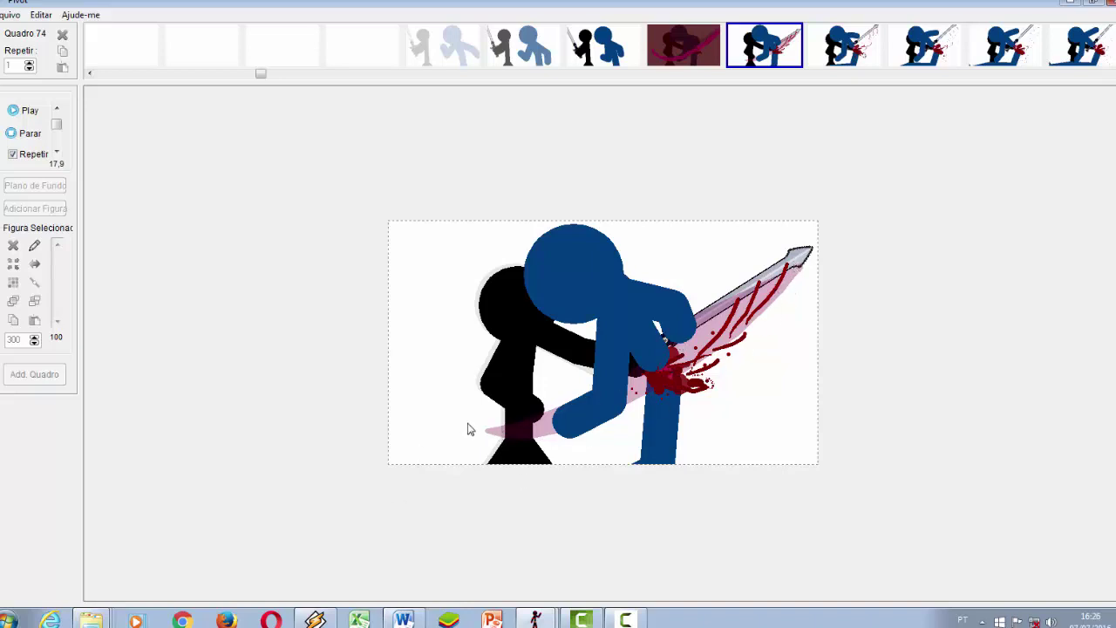
Step forward from frame 74 to frame 92 to follow the blue figure's fall after the strike
{"action": "left_click", "coordinate": [756, 52]}
{"action": "key", "text": "Right"}
{"action": "key", "text": "Right"}
{"action": "key", "text": "Right"}
{"action": "key", "text": "Right"}
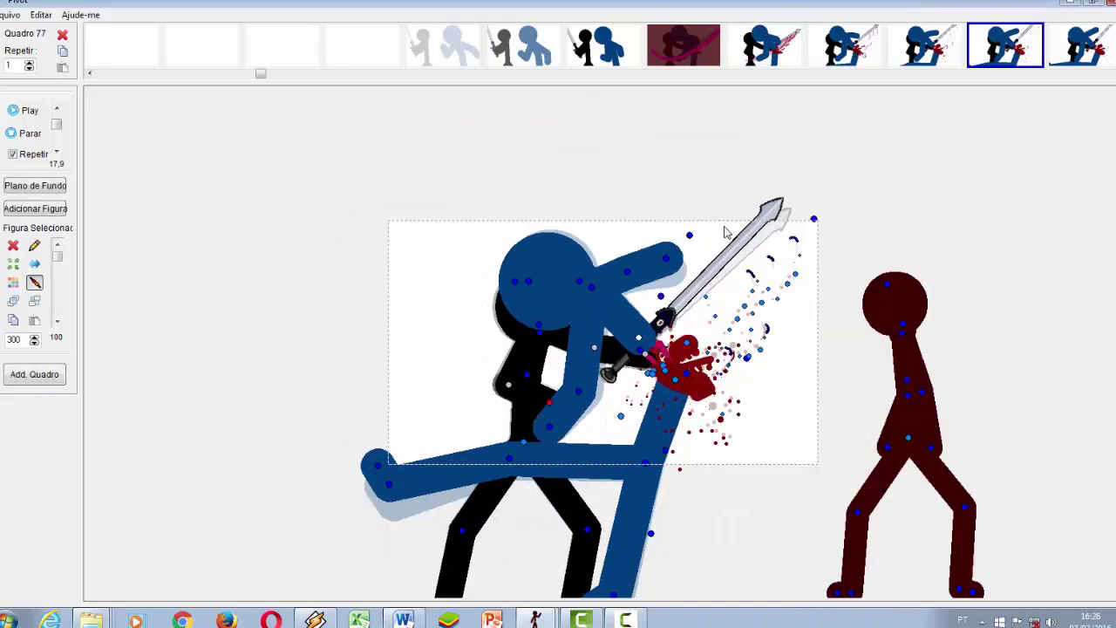
{"action": "key", "text": "Right"}
{"action": "key", "text": "Right"}
{"action": "key", "text": "Right"}
{"action": "key", "text": "Right"}
{"action": "key", "text": "Right"}
{"action": "key", "text": "Right"}
{"action": "key", "text": "Right"}
{"action": "key", "text": "Right"}
{"action": "key", "text": "Right"}
{"action": "key", "text": "Right"}
{"action": "key", "text": "Right"}
{"action": "key", "text": "Right"}
{"action": "key", "text": "Right"}
{"action": "key", "text": "Right"}
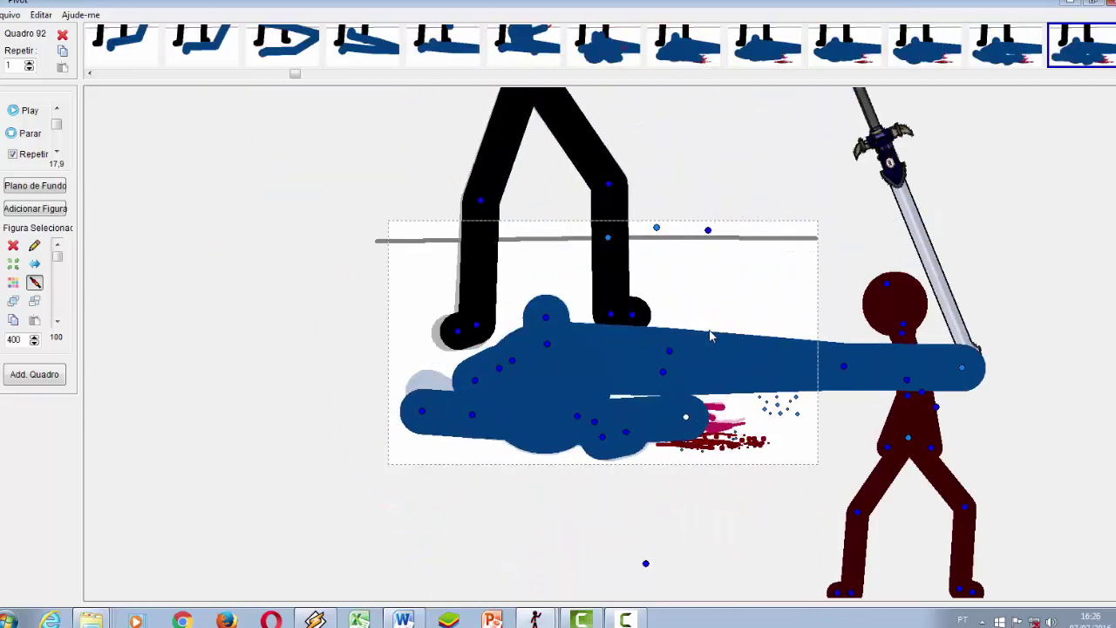
Continue forward past frame 92 through the black figure's close-up toward the next sword attack
{"action": "key", "text": "Right"}
{"action": "key", "text": "Right"}
{"action": "key", "text": "Right"}
{"action": "key", "text": "Right"}
{"action": "key", "text": "Right"}
{"action": "key", "text": "Right"}
{"action": "key", "text": "Right"}
{"action": "key", "text": "Right"}
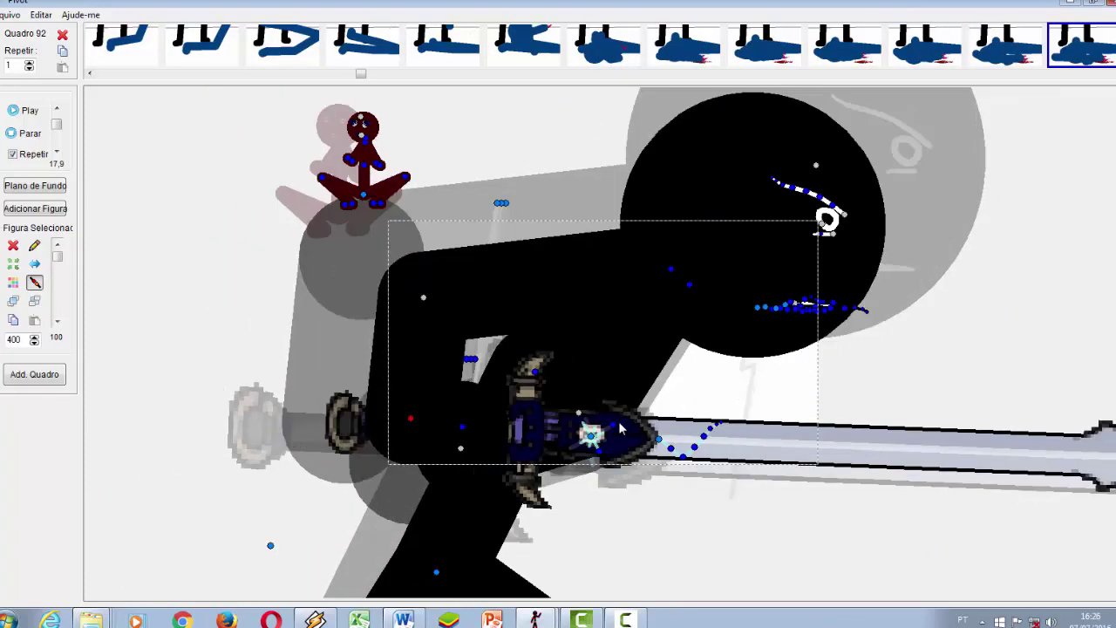
{"action": "key", "text": "Right"}
{"action": "key", "text": "Right"}
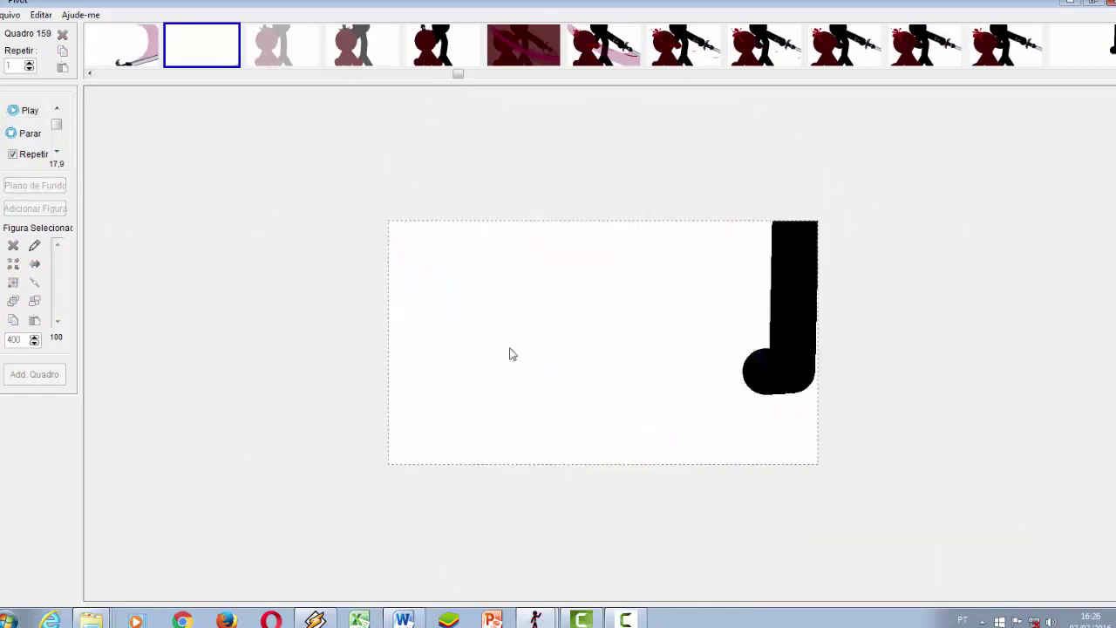
Go to frame 153, the slash through the dark red figure, and play the animation from there
{"action": "left_click", "coordinate": [546, 41]}
{"action": "left_click", "coordinate": [605, 48]}
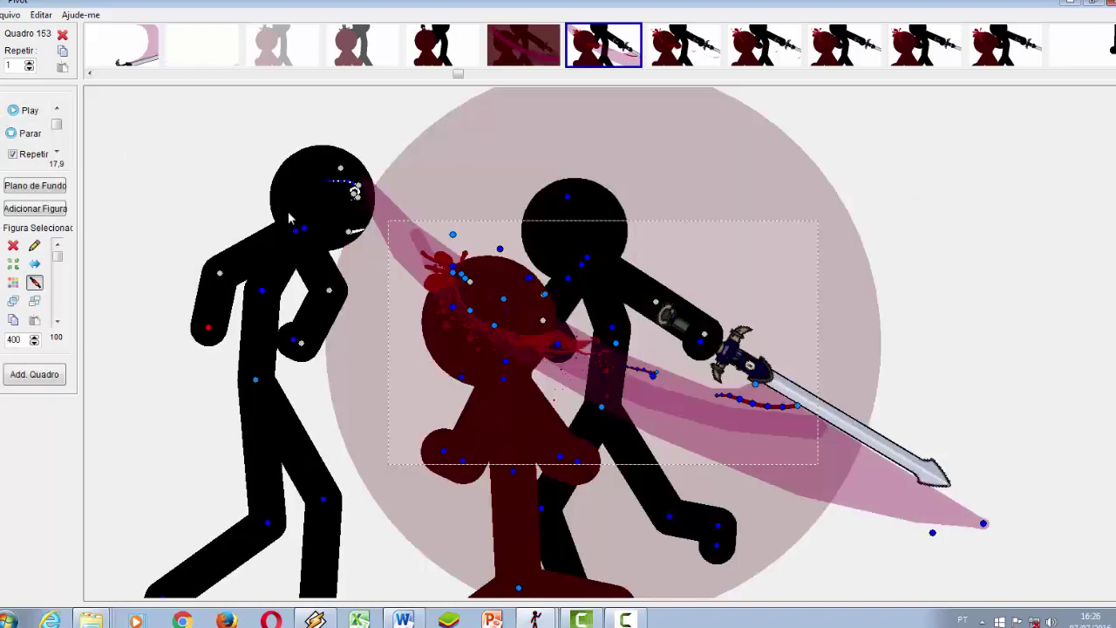
{"action": "left_click", "coordinate": [22, 109]}
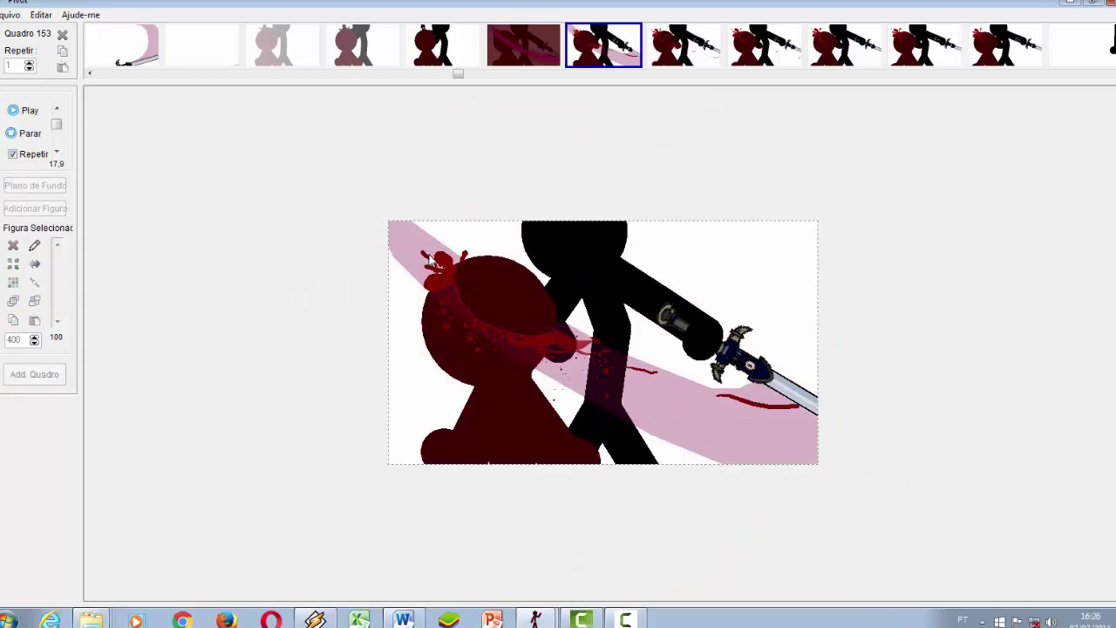
{"action": "left_click", "coordinate": [30, 133]}
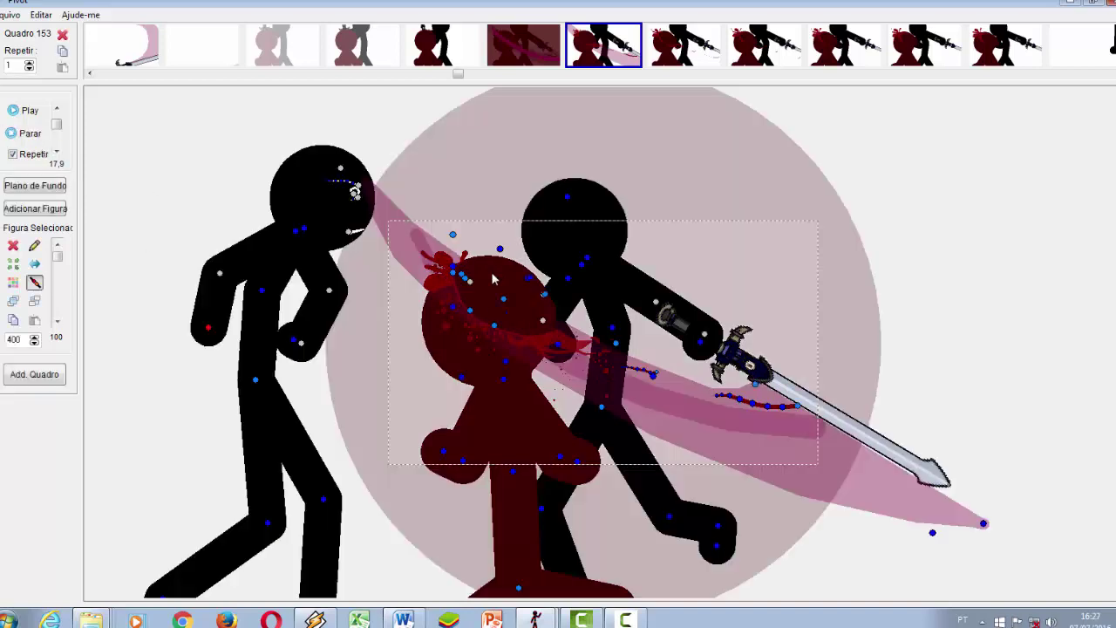
Select the sword's translucent slash trail in frame 153 and replay the strike to examine the trail
{"action": "left_click_drag", "start_coordinate": [506, 305], "coordinate": [540, 286]}
{"action": "left_click", "coordinate": [933, 533]}
{"action": "left_click", "coordinate": [984, 523]}
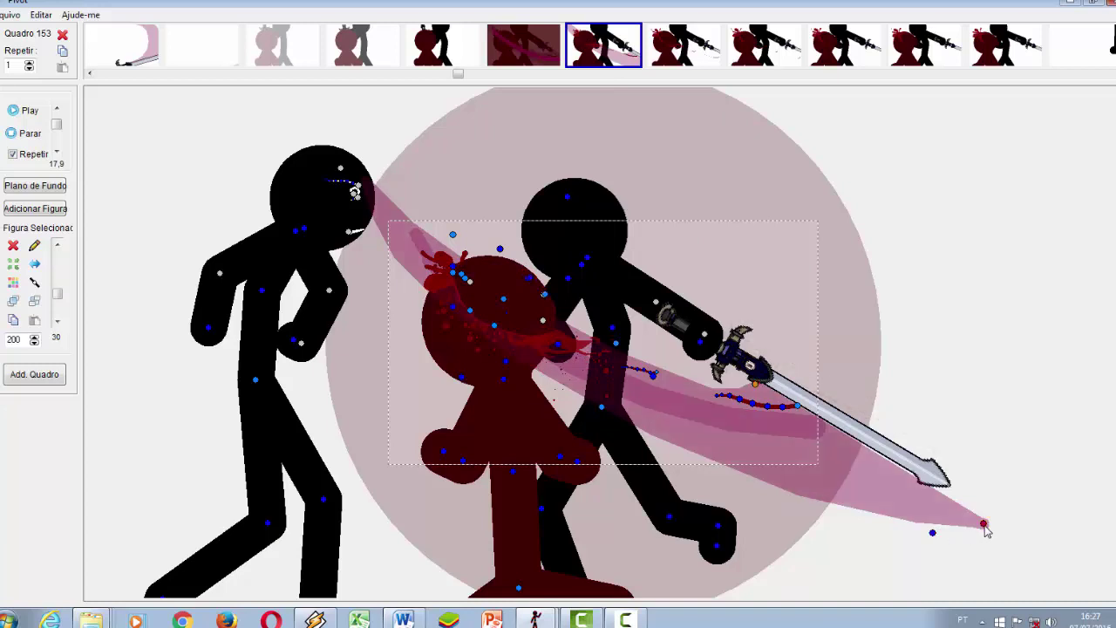
{"action": "left_click", "coordinate": [30, 112]}
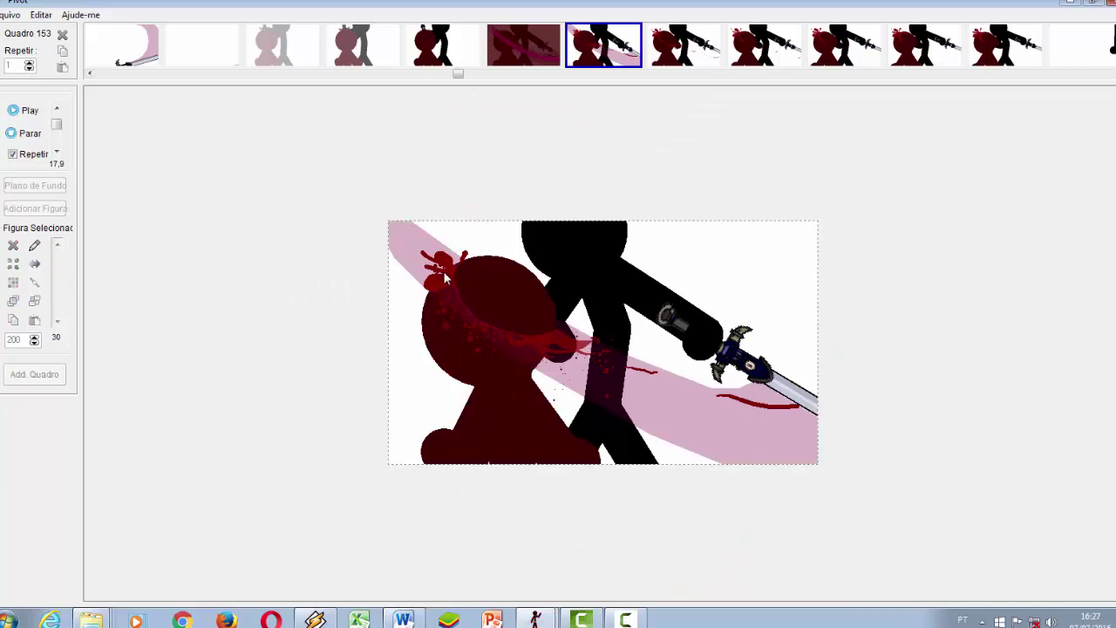
{"action": "left_click", "coordinate": [35, 135]}
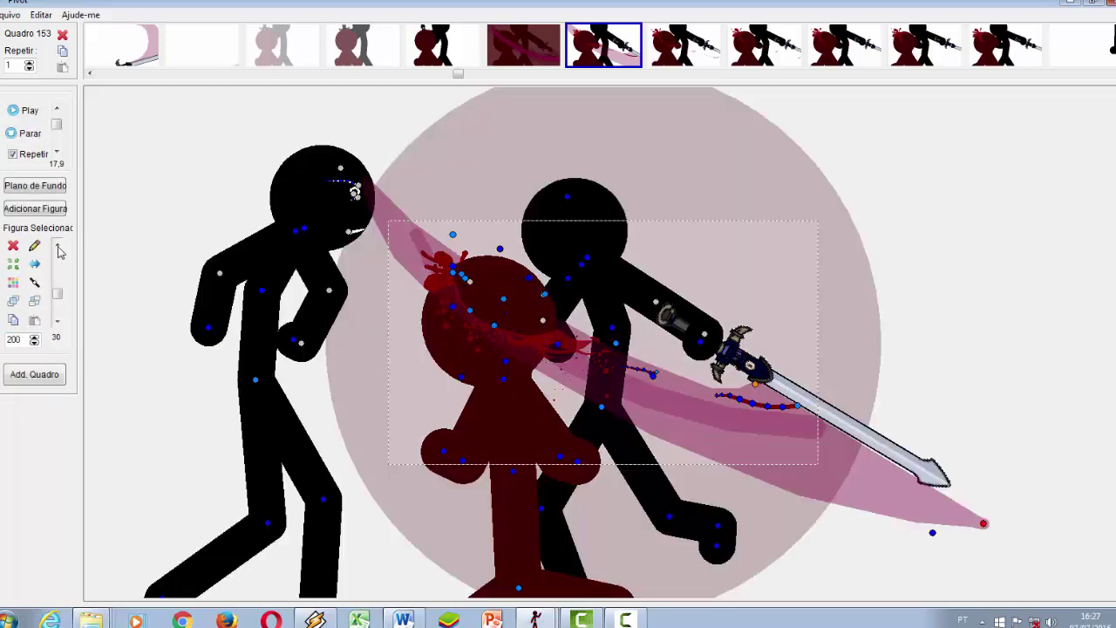
Try the slash trail at 100 opacity in playback, restore it to 30 and replay the strike
{"action": "left_click_drag", "start_coordinate": [58, 297], "coordinate": [58, 256]}
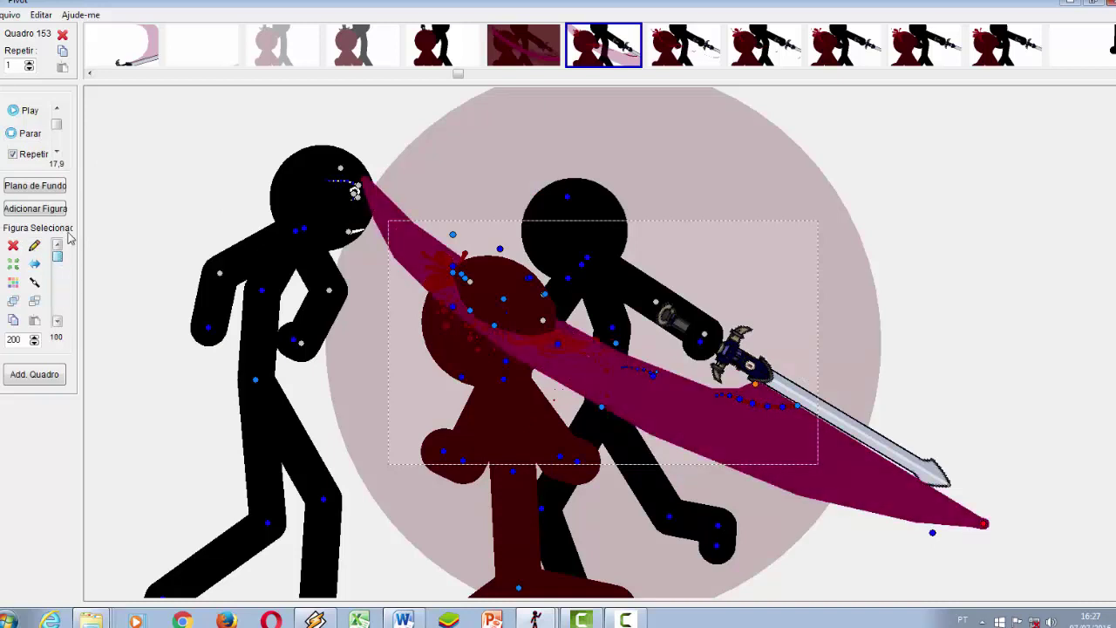
{"action": "left_click", "coordinate": [25, 110]}
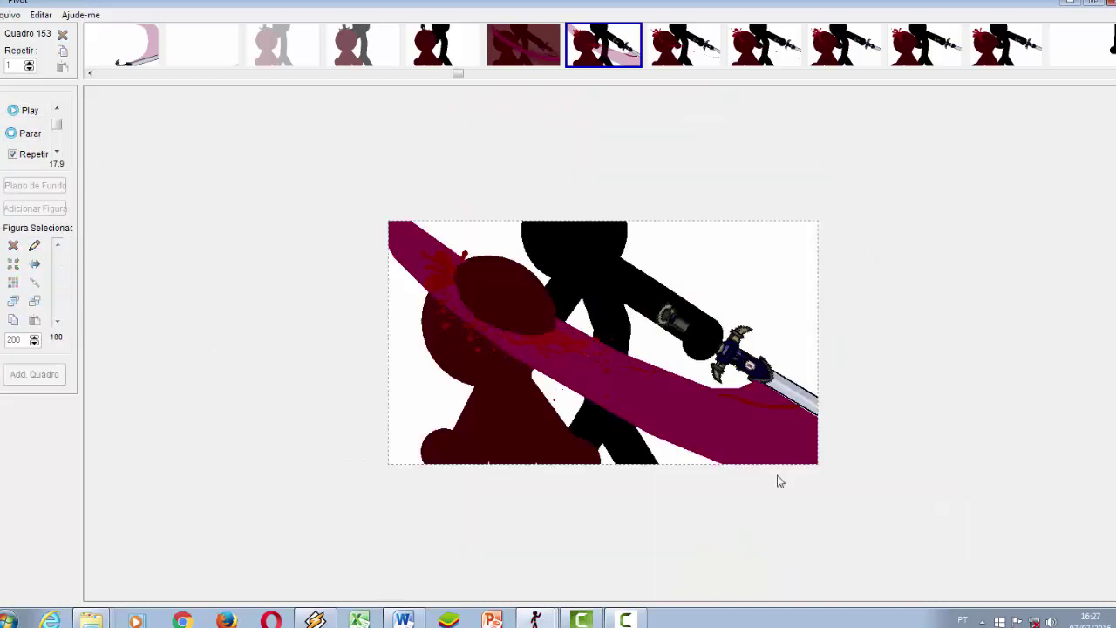
{"action": "left_click", "coordinate": [26, 133]}
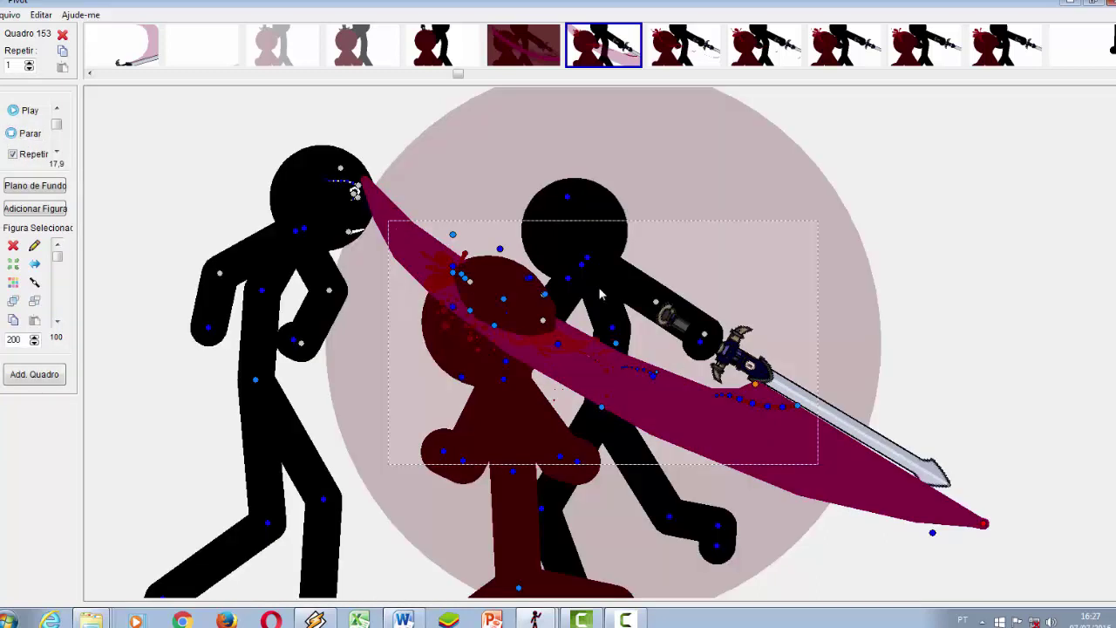
{"action": "left_click", "coordinate": [21, 111]}
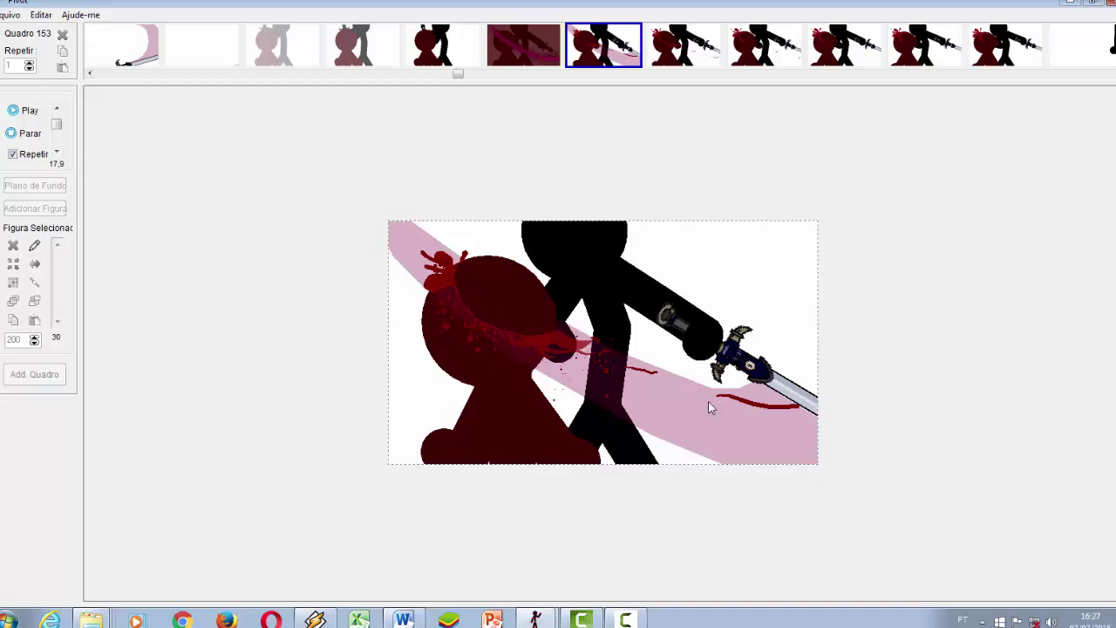
{"action": "left_click", "coordinate": [11, 133]}
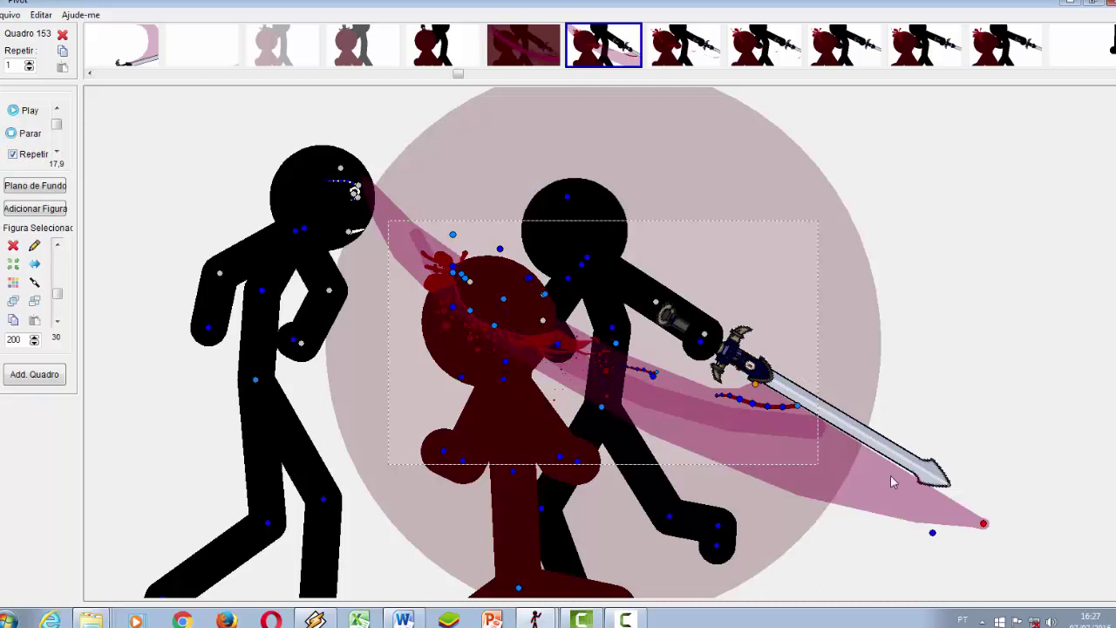
Open the slash trail in the figure builder and try adding it to the animation, leaving the name empty
{"action": "left_click", "coordinate": [34, 245]}
{"action": "left_click", "coordinate": [675, 169]}
{"action": "left_click", "coordinate": [8, 15]}
{"action": "left_click", "coordinate": [39, 80]}
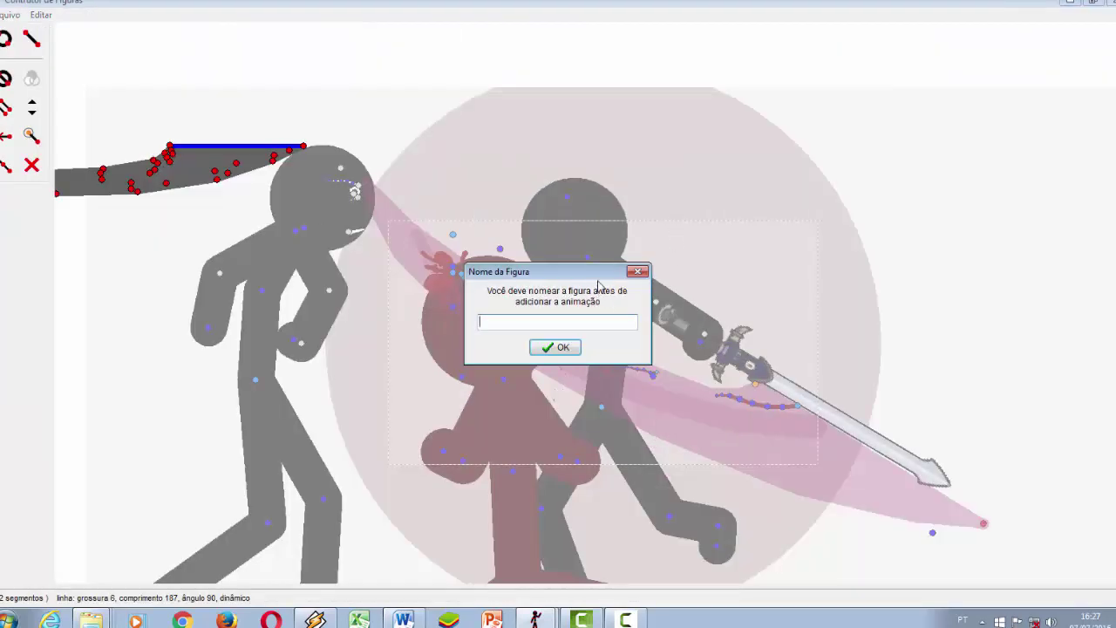
{"action": "left_click", "coordinate": [642, 271]}
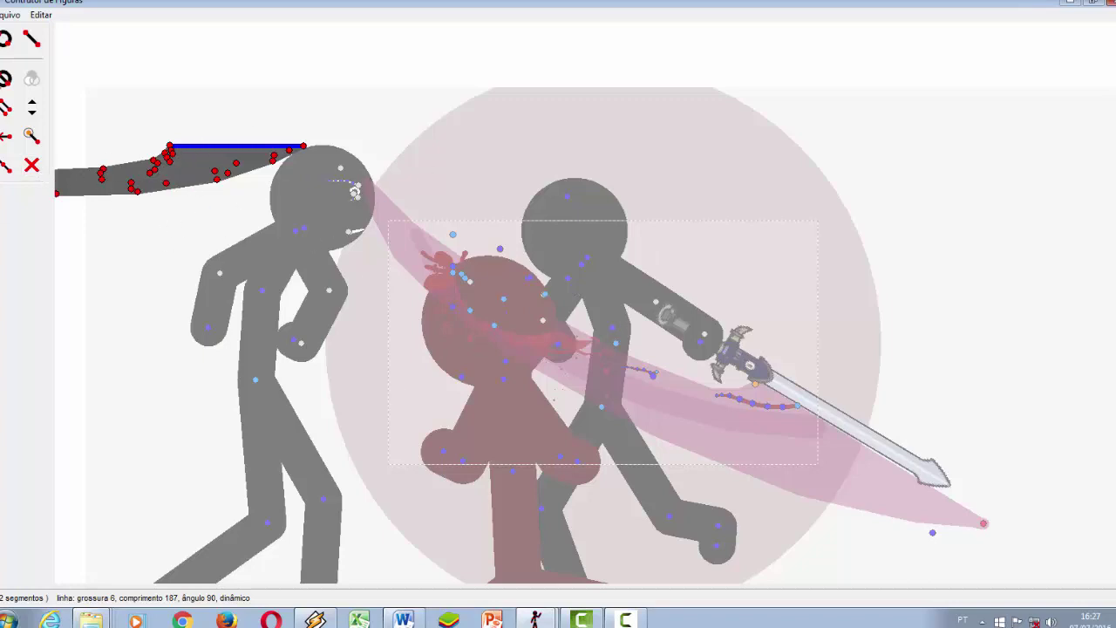
Start a new figure in the figure builder and try moving the ends of its single line segment
{"action": "left_click", "coordinate": [10, 15]}
{"action": "left_click", "coordinate": [13, 29]}
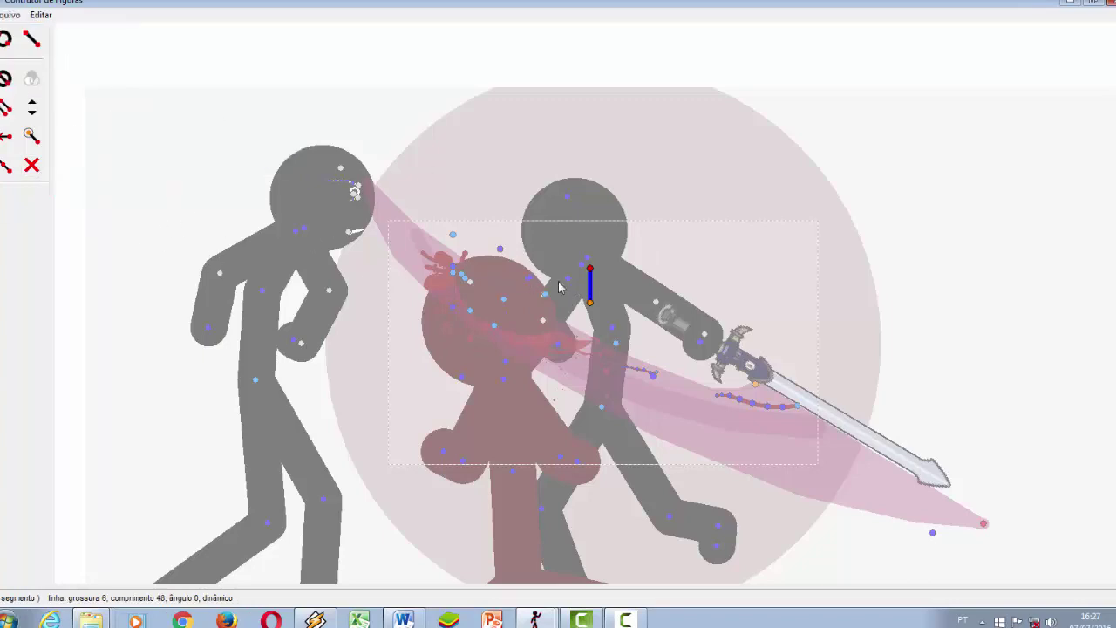
{"action": "left_click_drag", "start_coordinate": [589, 271], "coordinate": [527, 393]}
{"action": "left_click_drag", "start_coordinate": [527, 392], "coordinate": [589, 303]}
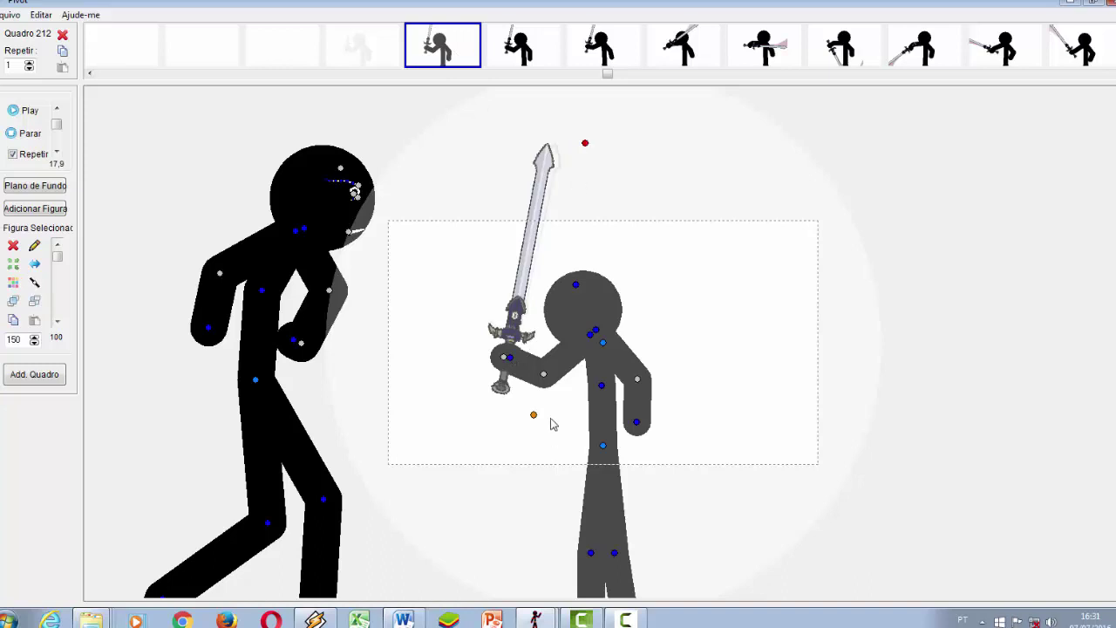
Try lowering the black figure's sword arm in frame 212, restore the frame's saved pose and play the animation
{"action": "left_click_drag", "start_coordinate": [551, 375], "coordinate": [590, 373]}
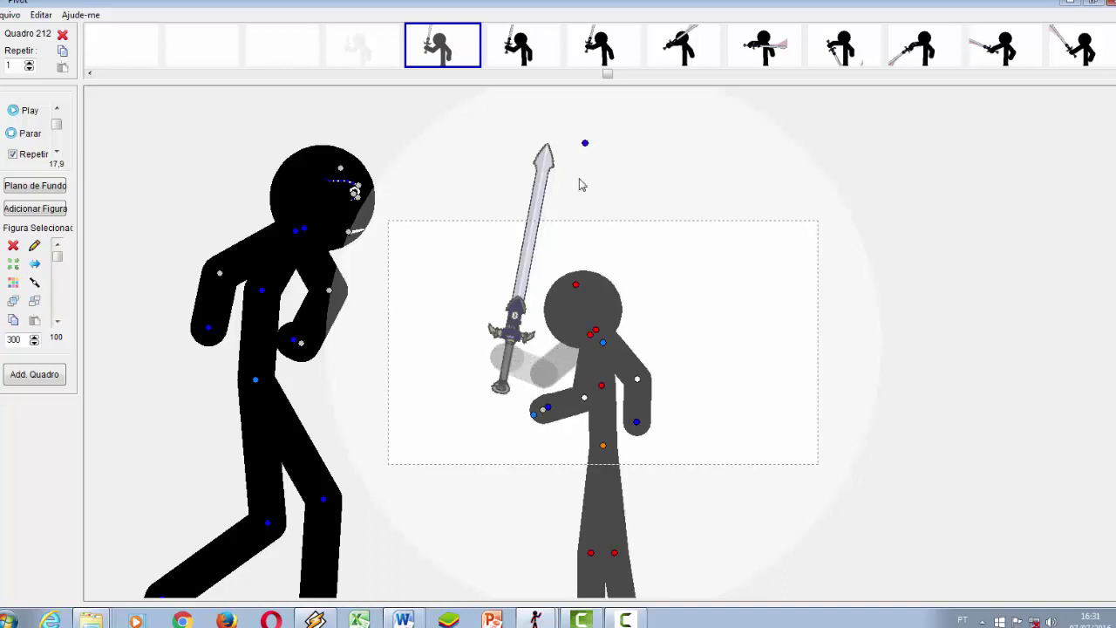
{"action": "left_click", "coordinate": [586, 143]}
{"action": "left_click", "coordinate": [460, 49]}
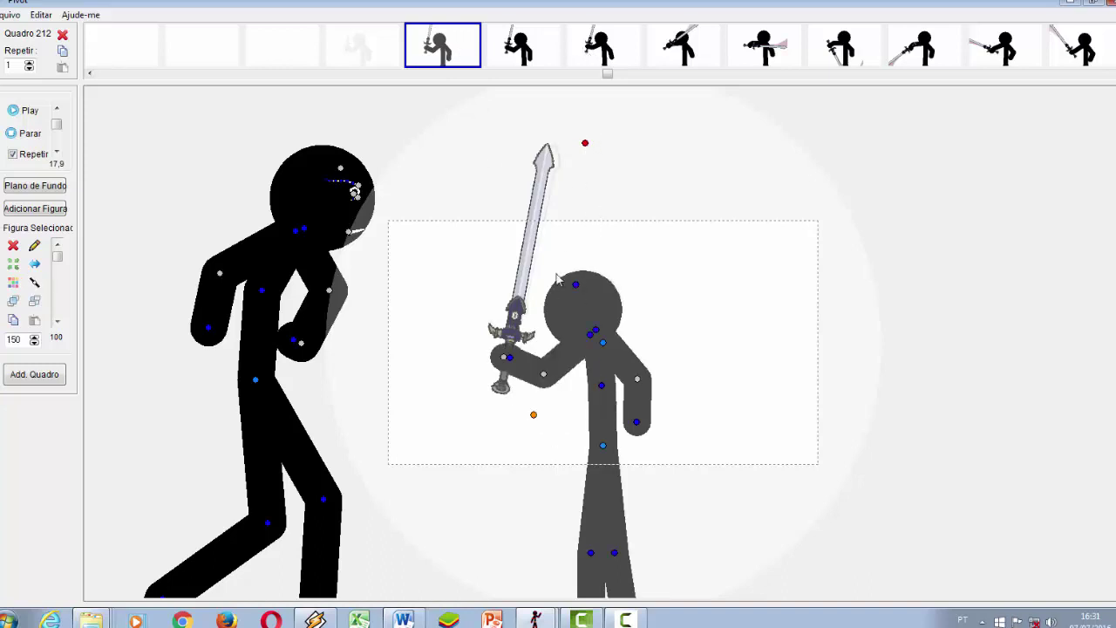
{"action": "left_click", "coordinate": [36, 110]}
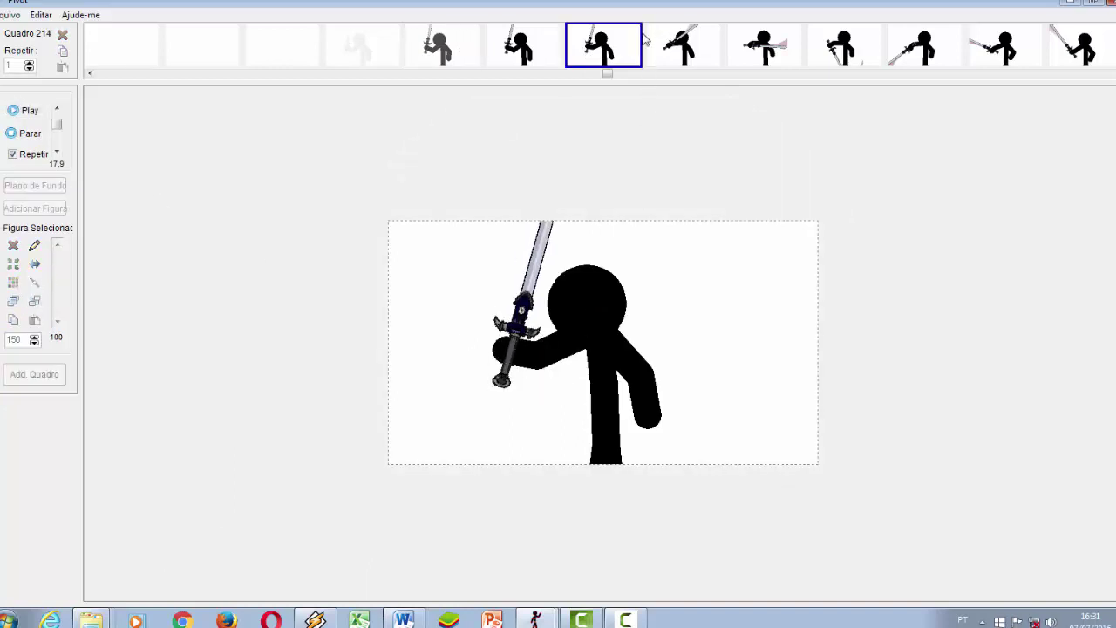
Try pulling the black figure's sword arm apart in frame 214, and try moving an arm in its figure builder
{"action": "left_click", "coordinate": [623, 50]}
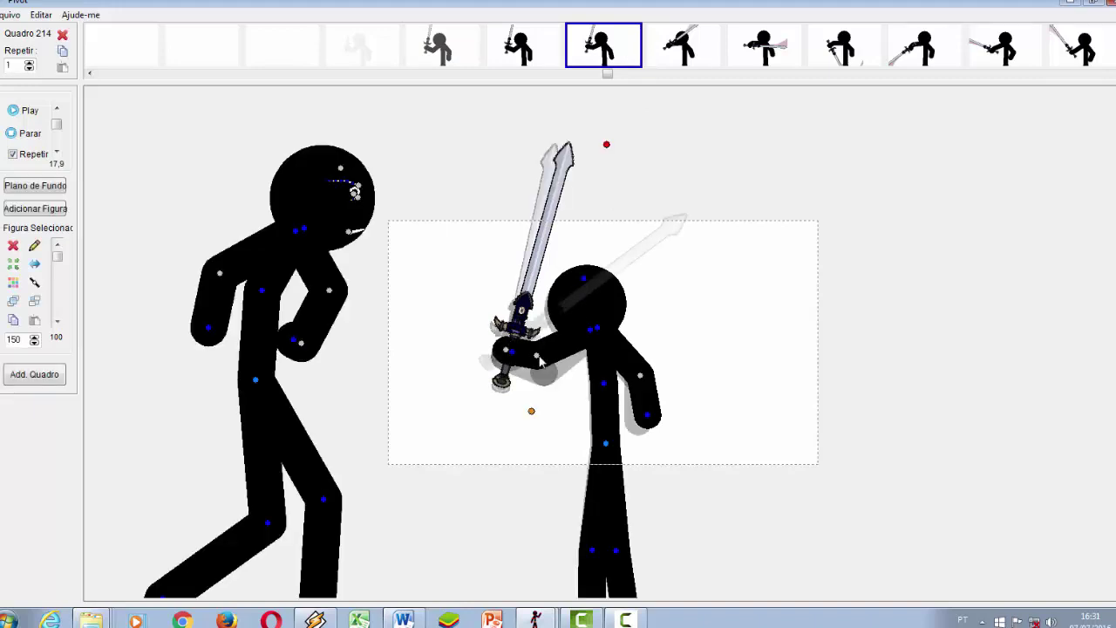
{"action": "left_click_drag", "start_coordinate": [515, 356], "coordinate": [403, 460]}
{"action": "left_click", "coordinate": [35, 282]}
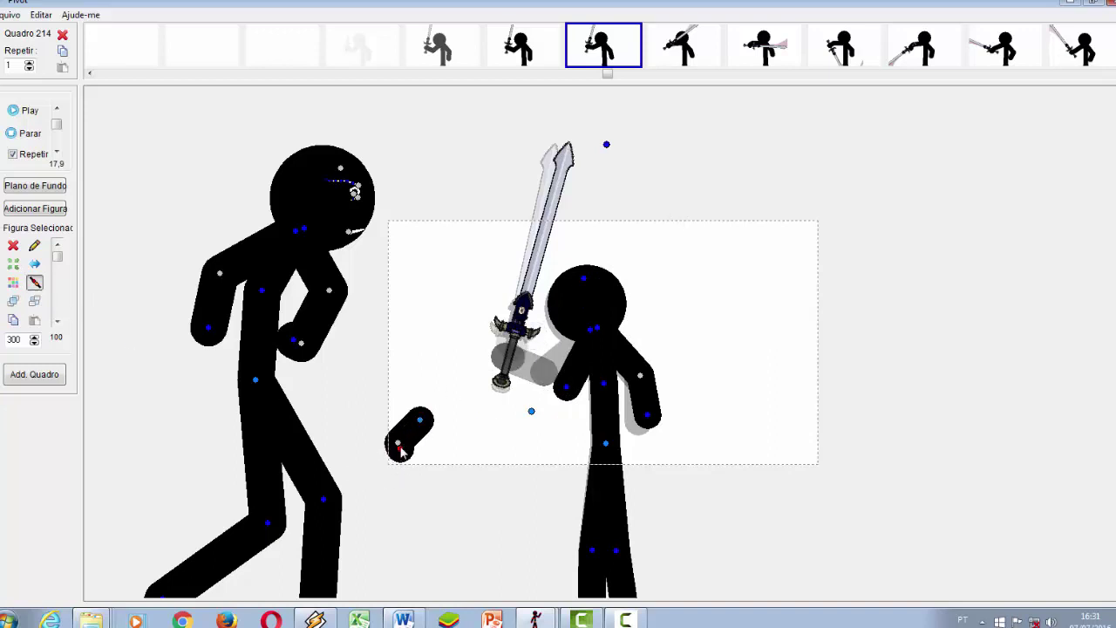
{"action": "left_click_drag", "start_coordinate": [400, 444], "coordinate": [497, 418]}
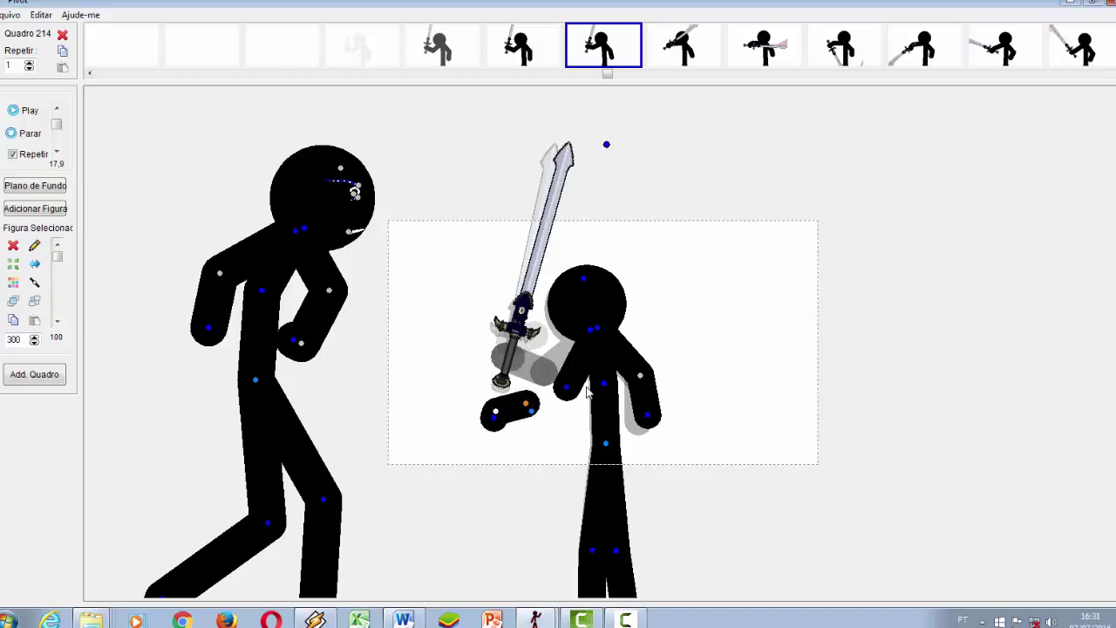
{"action": "left_click_drag", "start_coordinate": [565, 391], "coordinate": [486, 411]}
{"action": "left_click", "coordinate": [552, 381]}
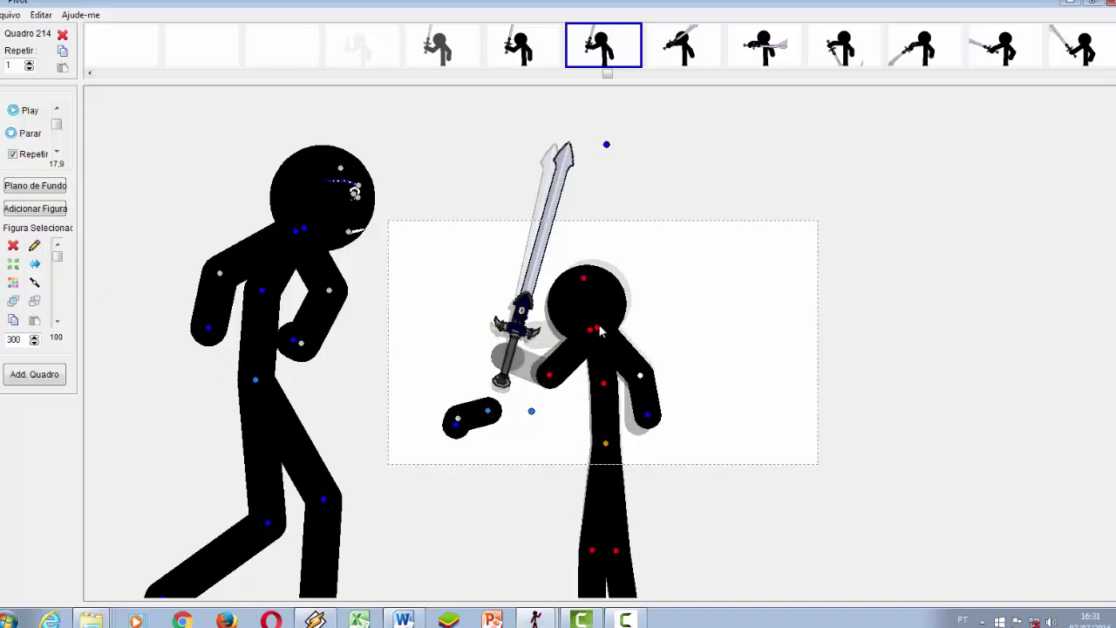
{"action": "left_click_drag", "start_coordinate": [599, 327], "coordinate": [590, 337]}
{"action": "left_click", "coordinate": [35, 246]}
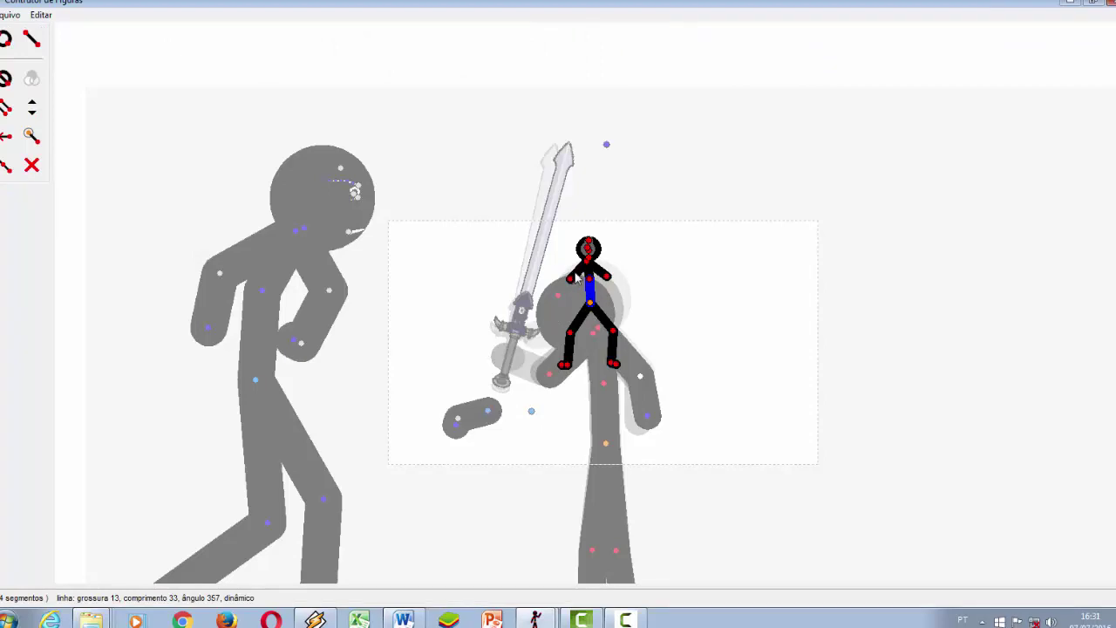
{"action": "left_click_drag", "start_coordinate": [576, 278], "coordinate": [619, 260]}
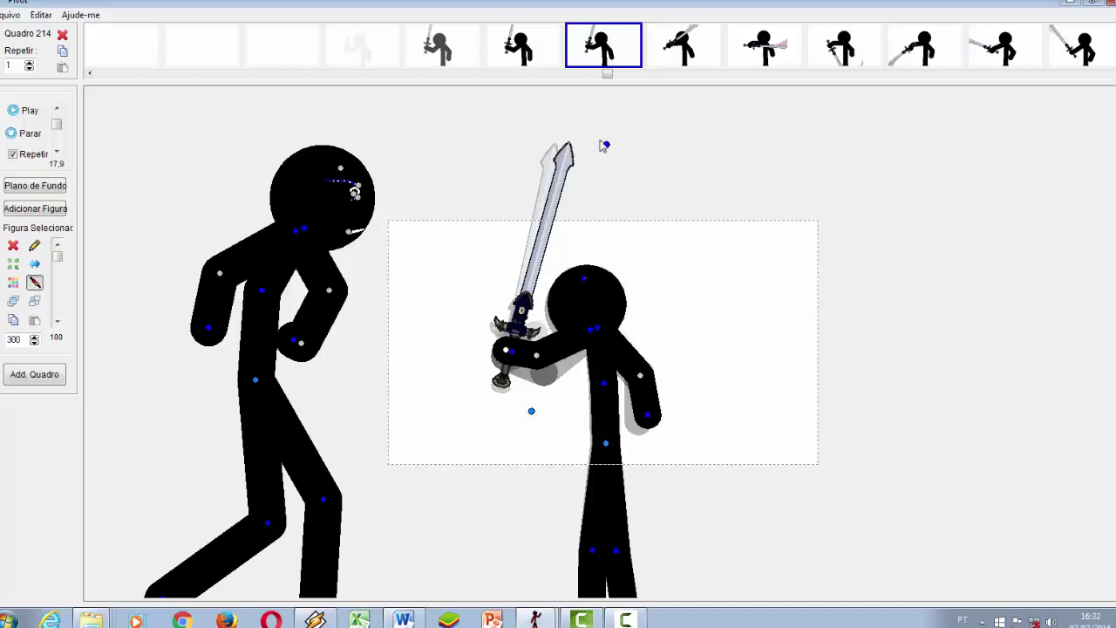
Try raising the black figure's free arm towards the sword in frame 214 and undo the move
{"action": "left_click_drag", "start_coordinate": [644, 381], "coordinate": [523, 271]}
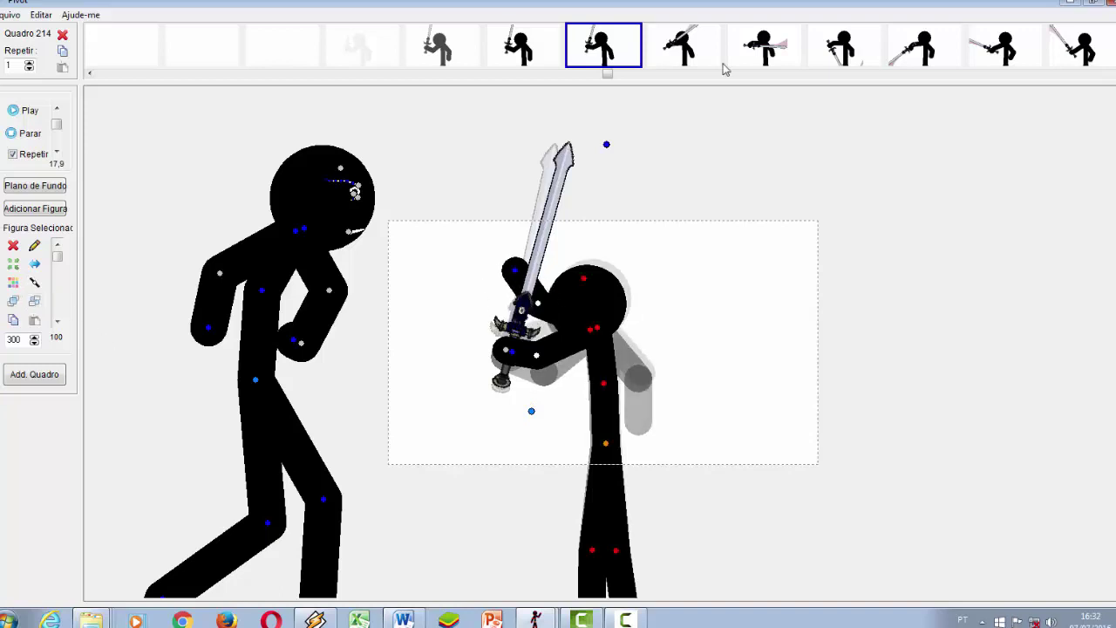
{"action": "key", "text": "ctrl+z"}
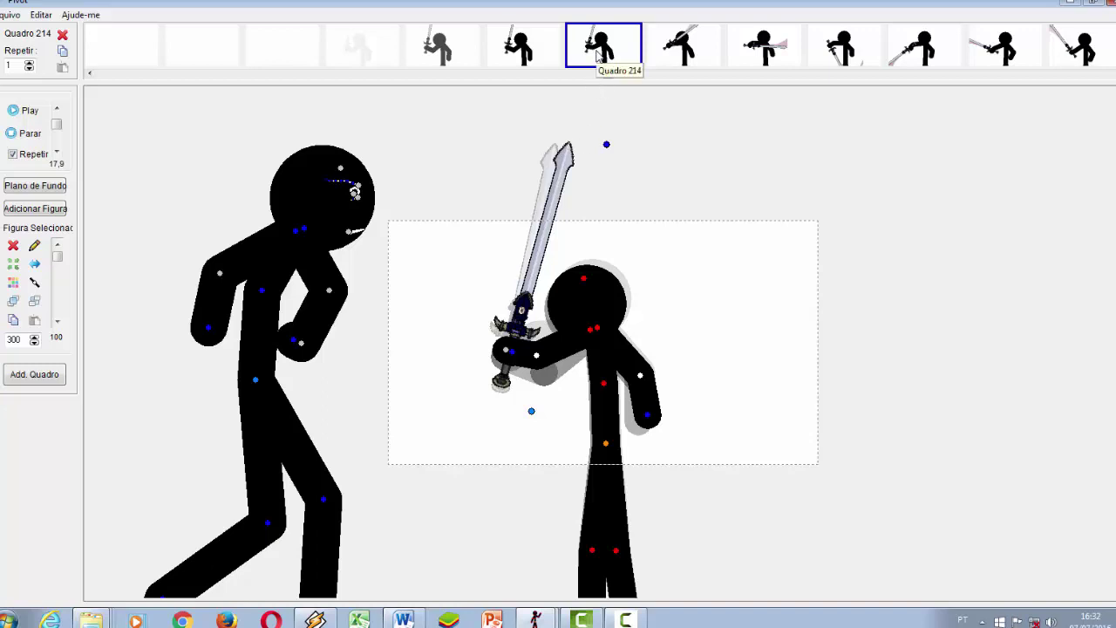
{"action": "left_click", "coordinate": [669, 55]}
{"action": "left_click", "coordinate": [631, 52]}
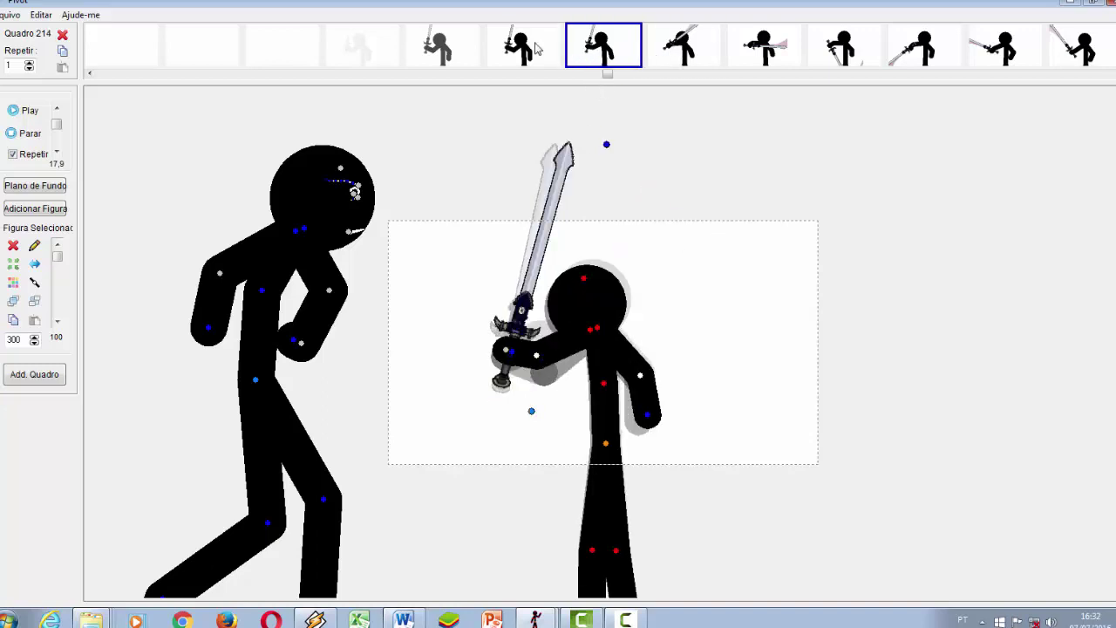
Try repositioning the sword by its tip handle in frame 214 and restore the frame's saved pose
{"action": "left_click_drag", "start_coordinate": [602, 151], "coordinate": [528, 136]}
{"action": "left_click", "coordinate": [621, 35]}
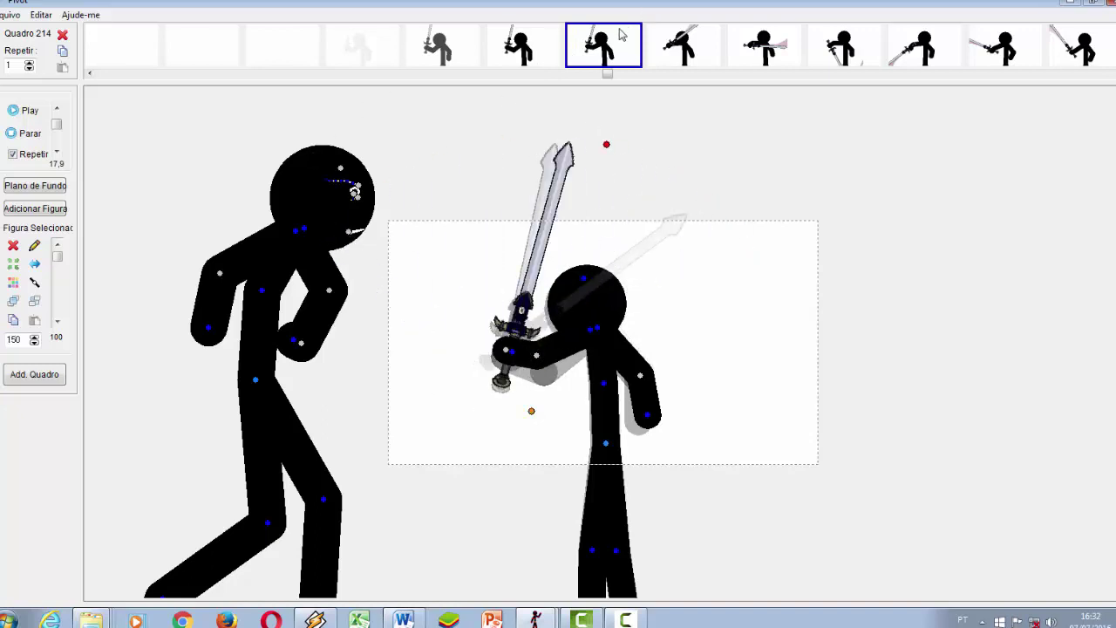
{"action": "left_click_drag", "start_coordinate": [607, 145], "coordinate": [596, 262]}
{"action": "left_click", "coordinate": [599, 60]}
Step back and forth through the frames around 215 to 231 to examine the sword swing and the grey figure's blurred copies
{"action": "key", "text": "Right"}
{"action": "key", "text": "Right"}
{"action": "key", "text": "Right"}
{"action": "key", "text": "Right"}
{"action": "key", "text": "Right"}
{"action": "key", "text": "Right"}
{"action": "key", "text": "Right"}
{"action": "key", "text": "Right"}
{"action": "key", "text": "Right"}
{"action": "key", "text": "Right"}
{"action": "key", "text": "Right"}
{"action": "key", "text": "Right"}
{"action": "key", "text": "Right"}
{"action": "key", "text": "Right"}
{"action": "key", "text": "Right"}
{"action": "key", "text": "Right"}
{"action": "key", "text": "Right"}
{"action": "key", "text": "Right"}
{"action": "key", "text": "Right"}
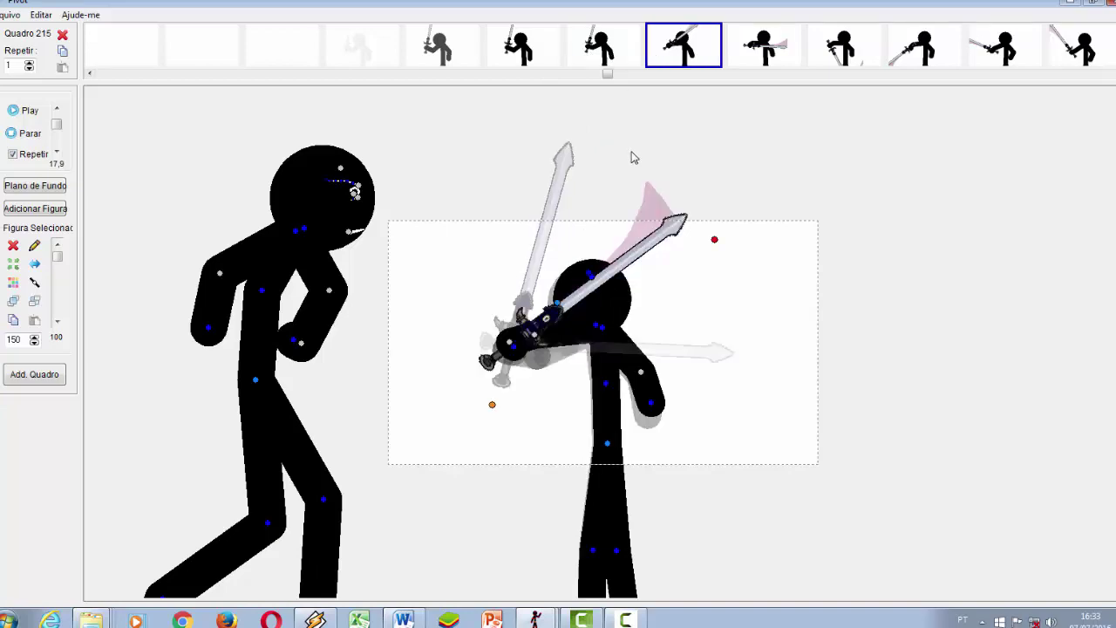
{"action": "key", "text": "Left"}
{"action": "key", "text": "Left"}
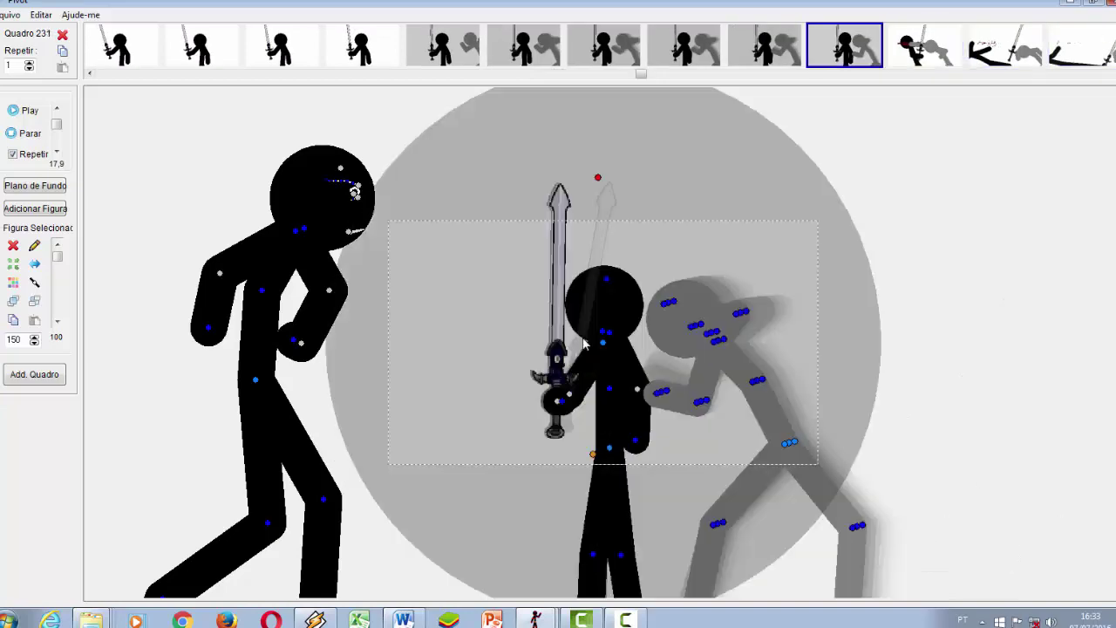
{"action": "key", "text": "Left"}
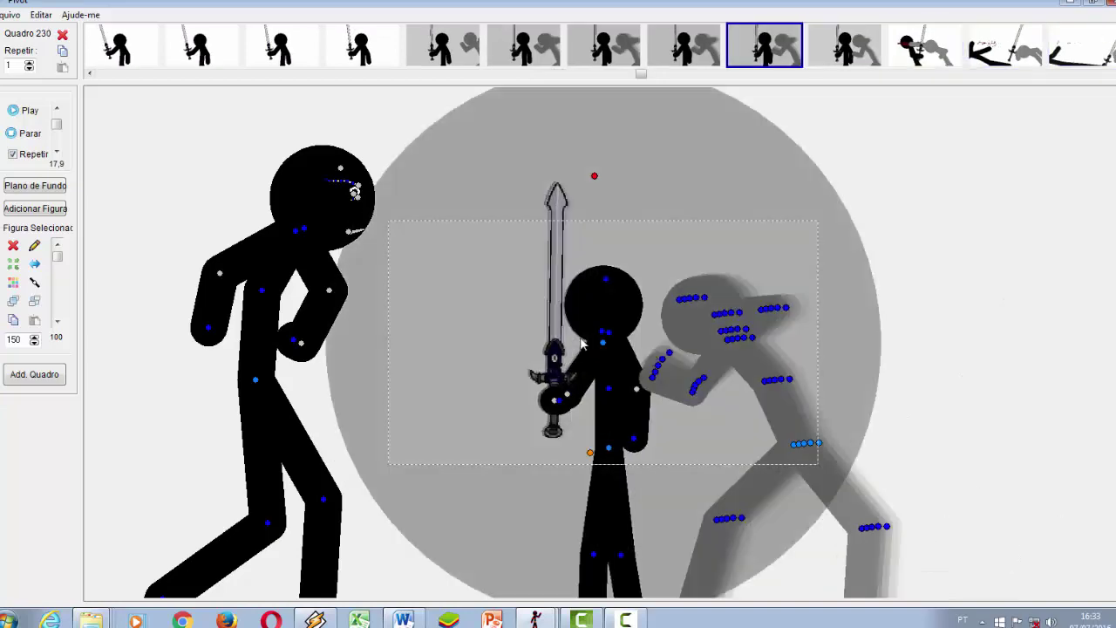
{"action": "key", "text": "Right"}
{"action": "key", "text": "Right"}
{"action": "key", "text": "Right"}
Go to the frames leading up to 315 and step both ways through the black figure's leap over the grey figure
{"action": "left_click_drag", "start_coordinate": [643, 73], "coordinate": [833, 75]}
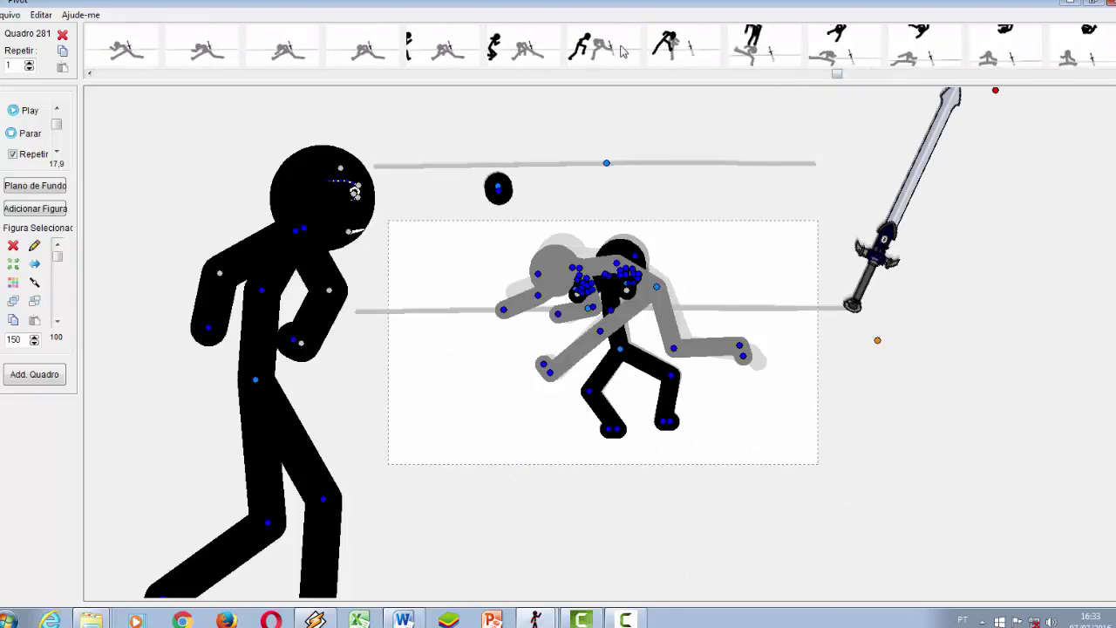
{"action": "left_click", "coordinate": [588, 51]}
{"action": "key", "text": "Right"}
{"action": "key", "text": "Right"}
{"action": "key", "text": "Right"}
{"action": "key", "text": "Right"}
{"action": "key", "text": "Right"}
{"action": "key", "text": "Right"}
{"action": "key", "text": "Right"}
{"action": "key", "text": "Right"}
{"action": "key", "text": "Right"}
{"action": "key", "text": "Right"}
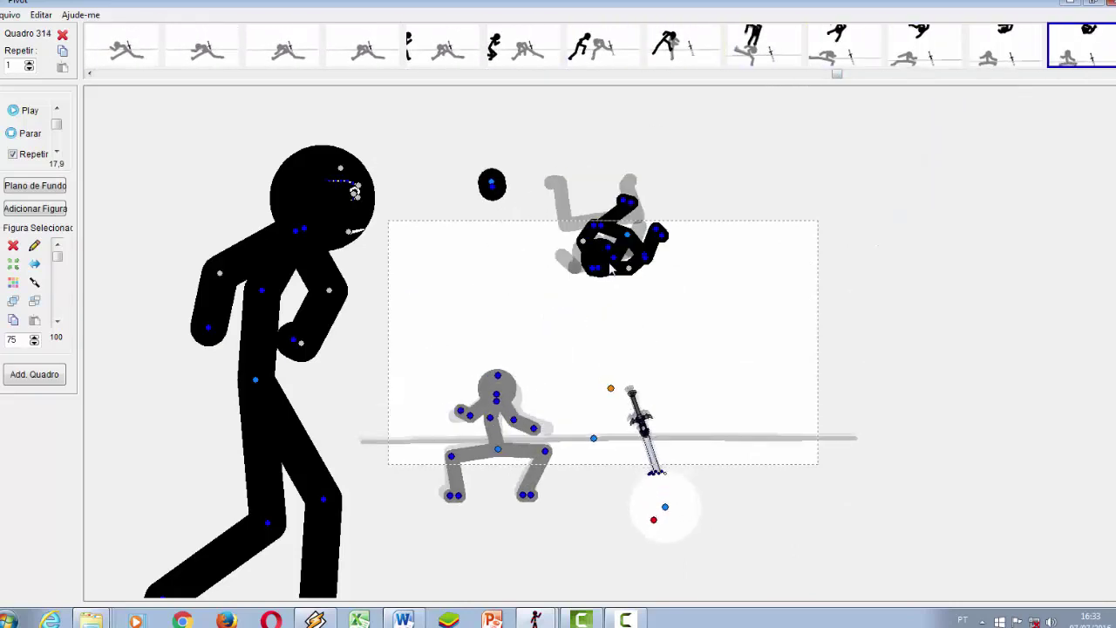
{"action": "key", "text": "Left"}
{"action": "key", "text": "Left"}
{"action": "key", "text": "Left"}
{"action": "key", "text": "Left"}
{"action": "key", "text": "Left"}
{"action": "key", "text": "Left"}
{"action": "key", "text": "Left"}
{"action": "key", "text": "Left"}
{"action": "key", "text": "Left"}
{"action": "key", "text": "Left"}
{"action": "key", "text": "Left"}
{"action": "key", "text": "Left"}
{"action": "key", "text": "Left"}
{"action": "key", "text": "Left"}
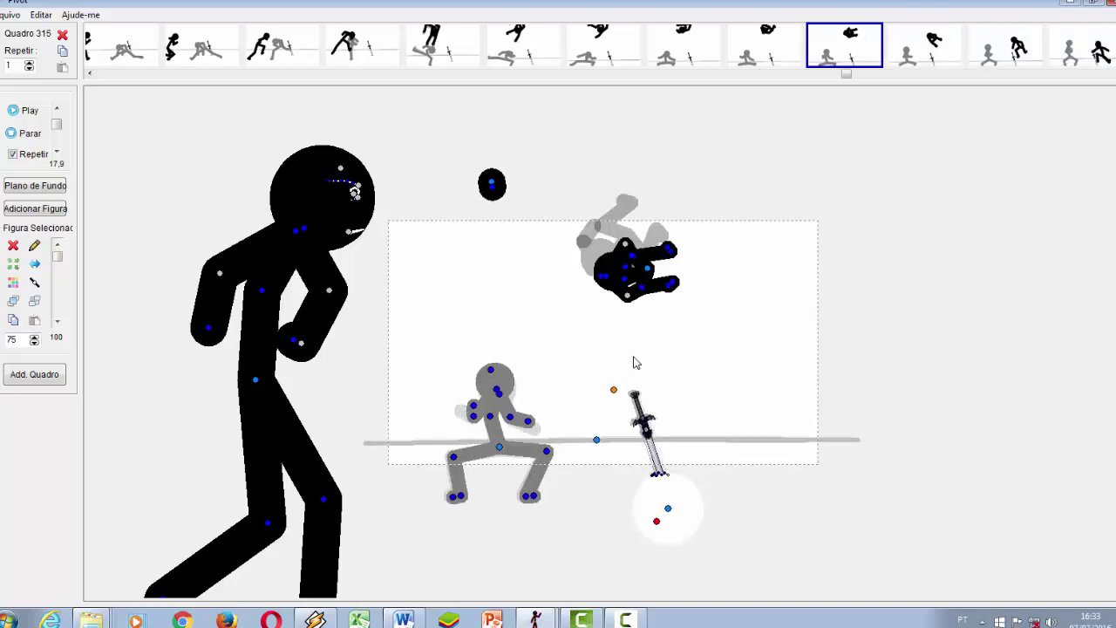
Play the animation, and step through frames 319 to 322 to examine the black figure's crouched landing at the sword
{"action": "left_click", "coordinate": [40, 111]}
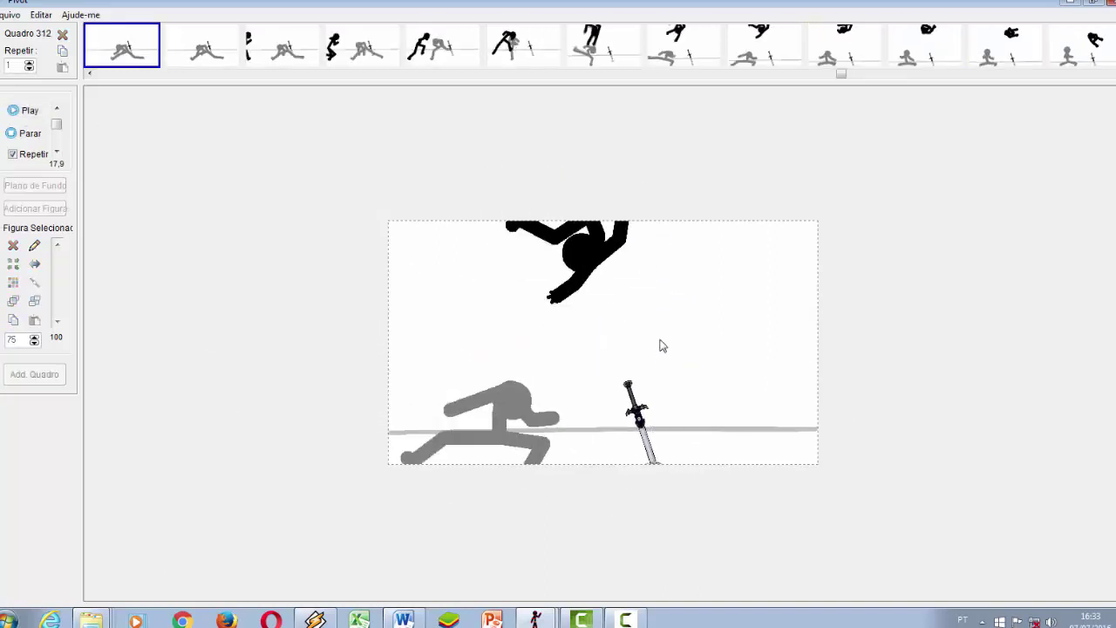
{"action": "left_click_drag", "start_coordinate": [843, 76], "coordinate": [855, 76]}
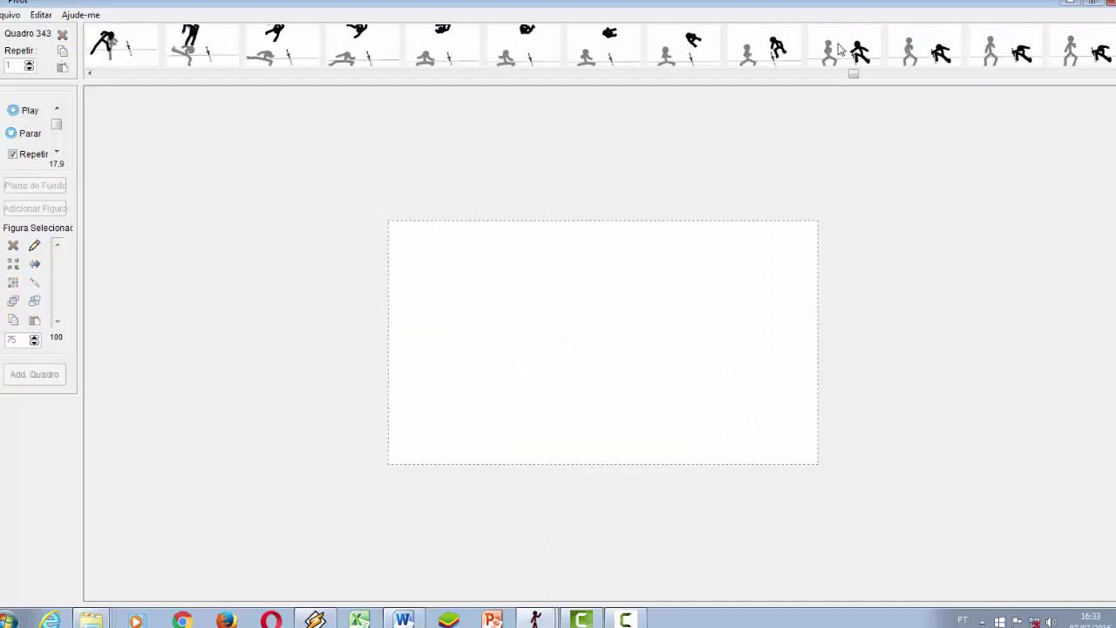
{"action": "left_click", "coordinate": [842, 50]}
{"action": "key", "text": "Right"}
{"action": "key", "text": "Right"}
{"action": "key", "text": "Right"}
{"action": "key", "text": "Right"}
{"action": "key", "text": "Right"}
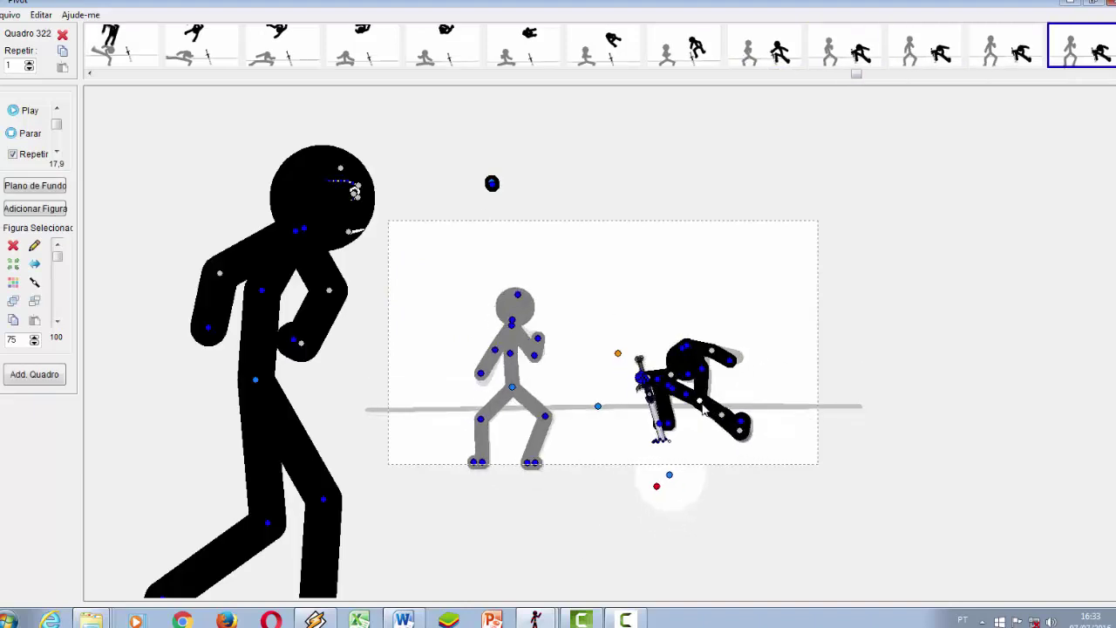
{"action": "key", "text": "Left"}
{"action": "key", "text": "Left"}
{"action": "key", "text": "Left"}
{"action": "key", "text": "Left"}
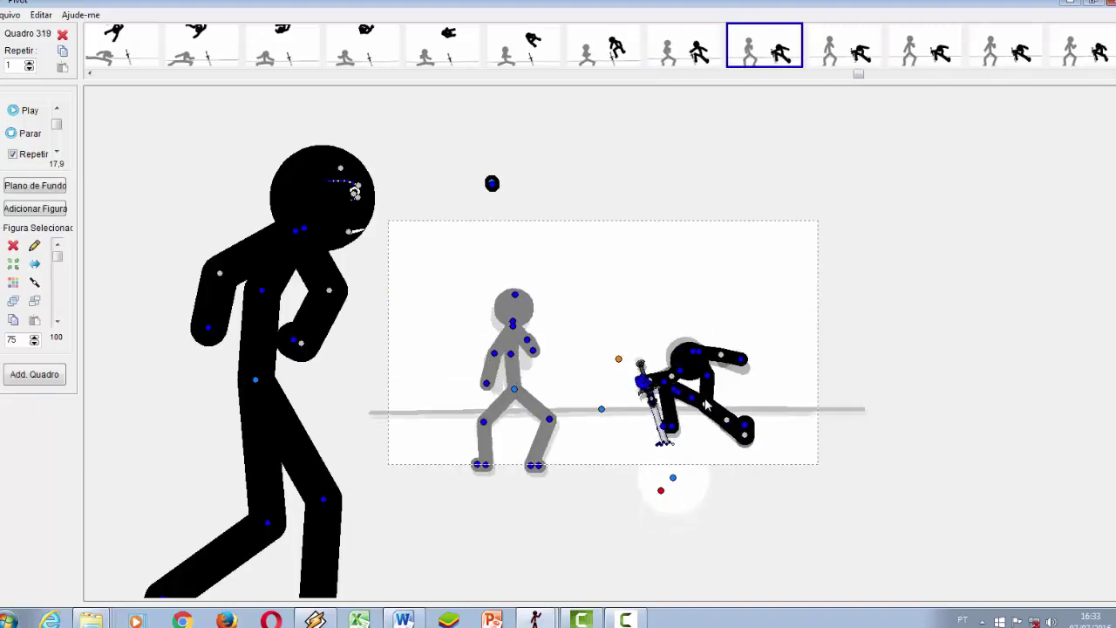
Step through frames 319 to 341 to examine how the black figure rises and swings the sword in close-up
{"action": "key", "text": "Right"}
{"action": "key", "text": "Right"}
{"action": "key", "text": "Right"}
{"action": "key", "text": "Right"}
{"action": "key", "text": "Right"}
{"action": "key", "text": "Right"}
{"action": "key", "text": "Right"}
{"action": "key", "text": "Right"}
{"action": "key", "text": "Right"}
{"action": "key", "text": "Right"}
{"action": "key", "text": "Right"}
{"action": "key", "text": "Right"}
{"action": "key", "text": "Right"}
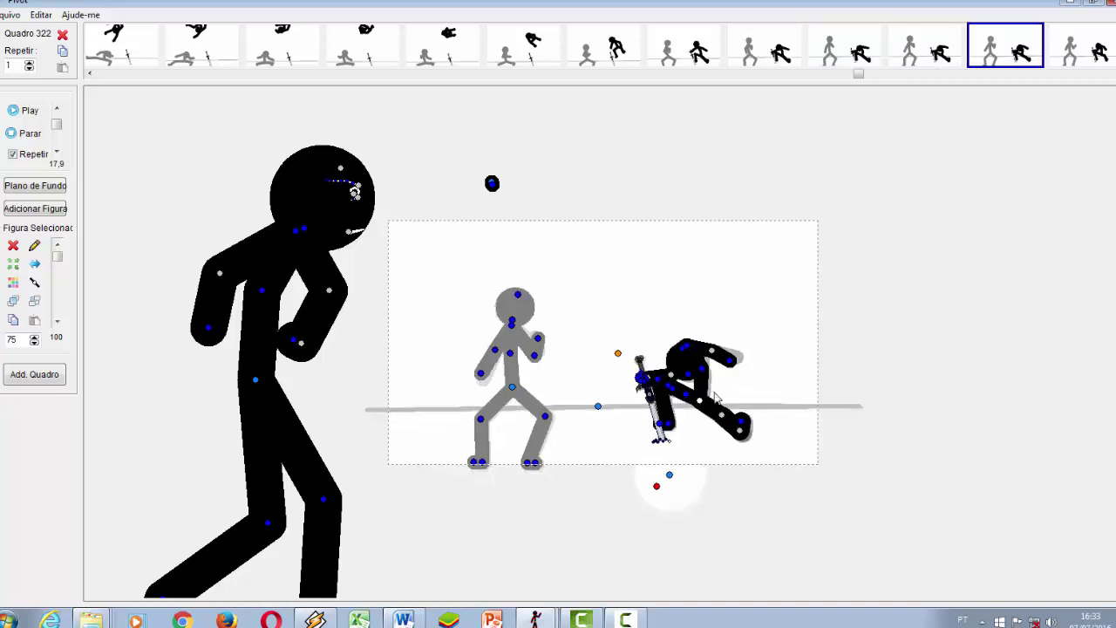
{"action": "key", "text": "Right"}
{"action": "key", "text": "Right"}
{"action": "key", "text": "Right"}
{"action": "key", "text": "Right"}
{"action": "key", "text": "Right"}
{"action": "key", "text": "Right"}
{"action": "key", "text": "Right"}
{"action": "key", "text": "Right"}
{"action": "key", "text": "Right"}
{"action": "key", "text": "Right"}
{"action": "key", "text": "Right"}
{"action": "key", "text": "Right"}
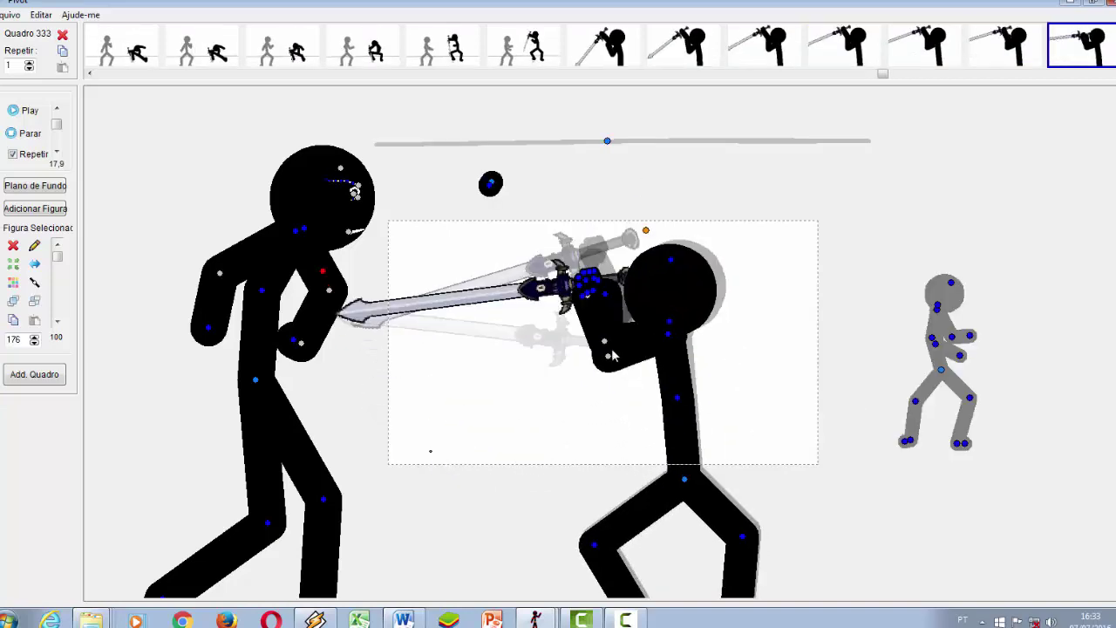
{"action": "key", "text": "Left"}
{"action": "key", "text": "Left"}
{"action": "key", "text": "Left"}
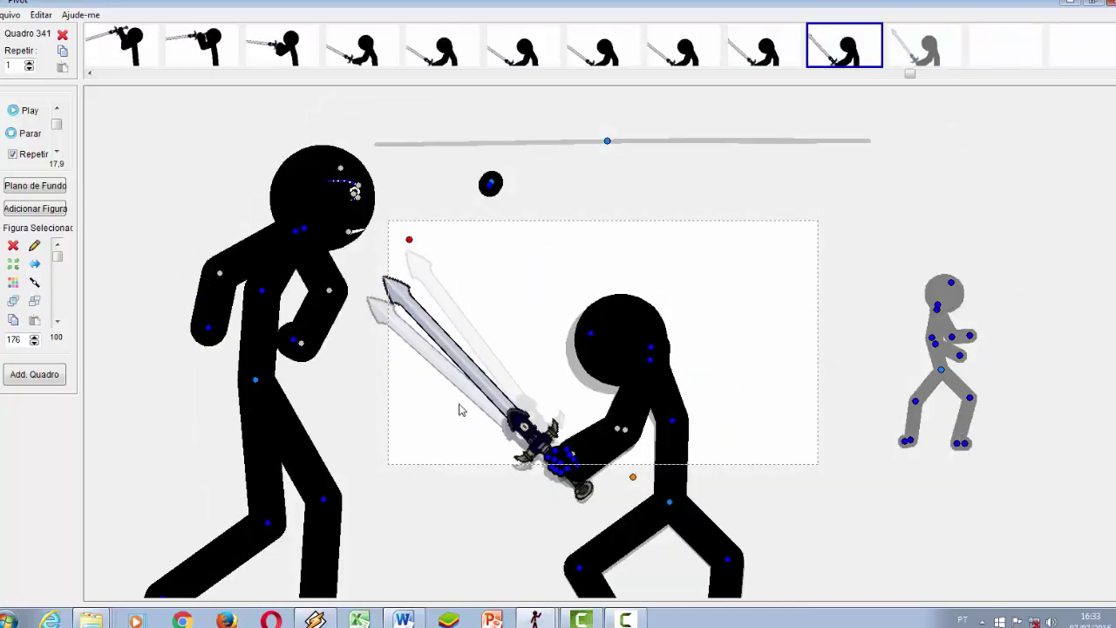
Step through frames 341 to 360 to examine the transition and the black figure's charge with the sword's slash trail
{"action": "key", "text": "Right"}
{"action": "key", "text": "Right"}
{"action": "key", "text": "Right"}
{"action": "key", "text": "Right"}
{"action": "key", "text": "Right"}
{"action": "key", "text": "Right"}
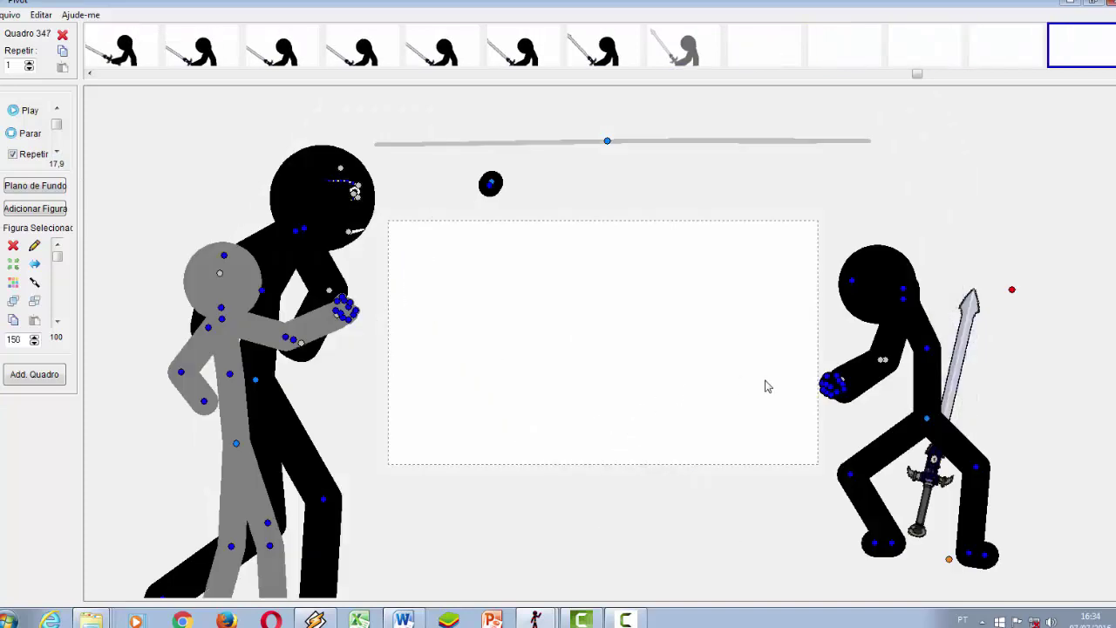
{"action": "key", "text": "Right"}
{"action": "key", "text": "Right"}
{"action": "key", "text": "Right"}
{"action": "key", "text": "Right"}
{"action": "key", "text": "Right"}
{"action": "key", "text": "Right"}
{"action": "key", "text": "Right"}
{"action": "key", "text": "Right"}
{"action": "key", "text": "Right"}
{"action": "key", "text": "Right"}
{"action": "key", "text": "Right"}
{"action": "key", "text": "Right"}
{"action": "key", "text": "Right"}
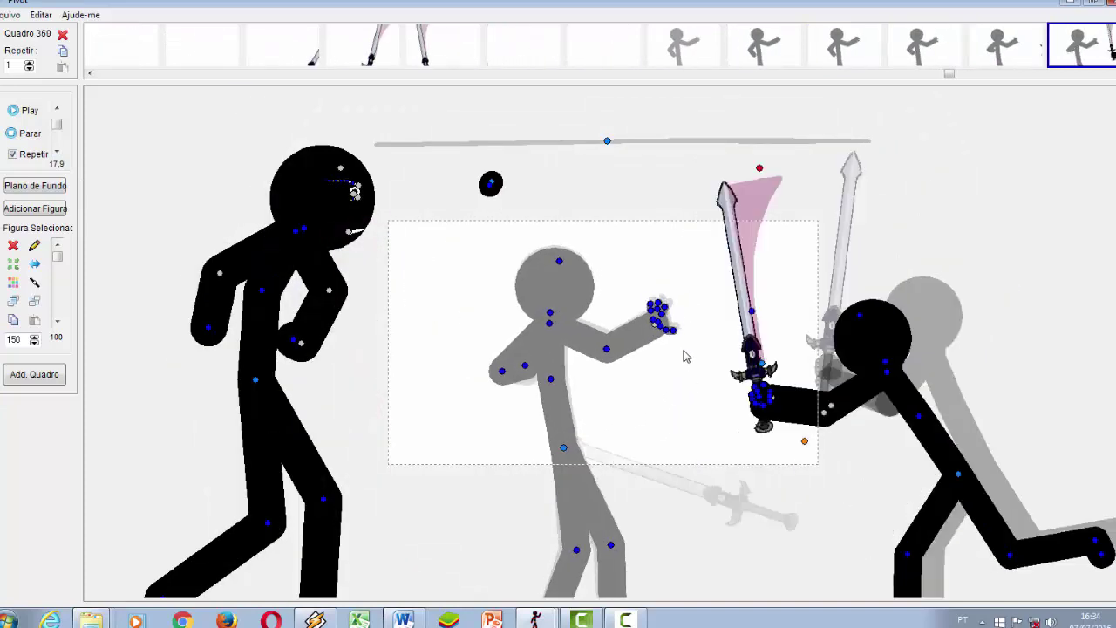
Step through the frames from 360 past 364 to examine the slash hitting the grey figure and the blood effect
{"action": "key", "text": "Right"}
{"action": "key", "text": "Right"}
{"action": "key", "text": "Right"}
{"action": "key", "text": "Right"}
{"action": "key", "text": "Right"}
{"action": "key", "text": "Right"}
{"action": "key", "text": "Right"}
{"action": "key", "text": "Right"}
{"action": "key", "text": "Right"}
{"action": "key", "text": "Right"}
{"action": "key", "text": "Right"}
{"action": "key", "text": "Right"}
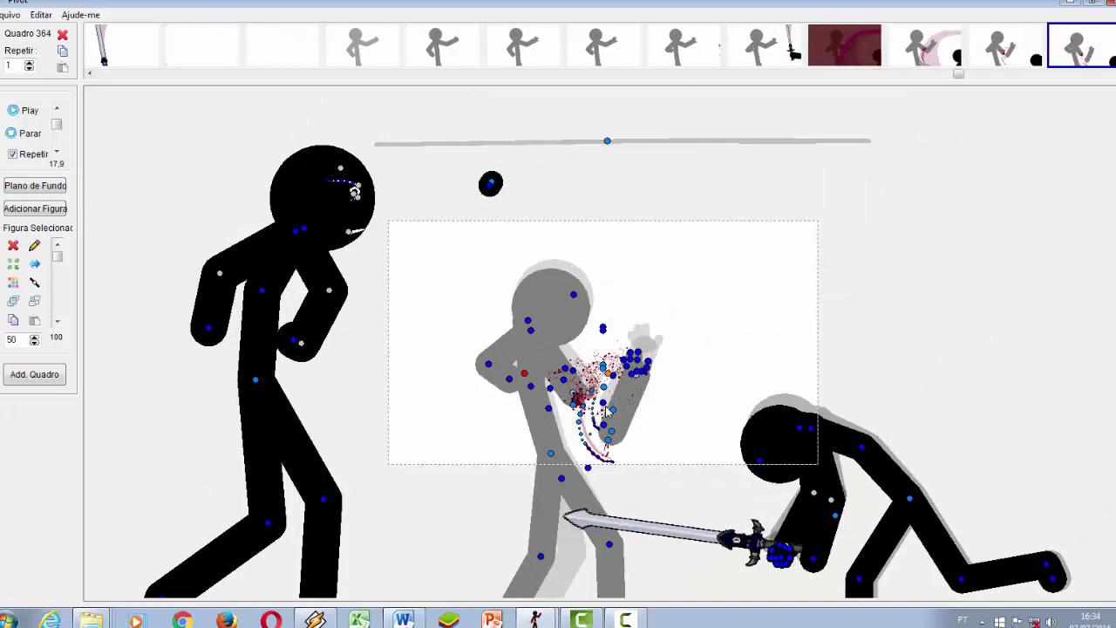
{"action": "key", "text": "Right"}
{"action": "key", "text": "Right"}
{"action": "key", "text": "Right"}
{"action": "key", "text": "Right"}
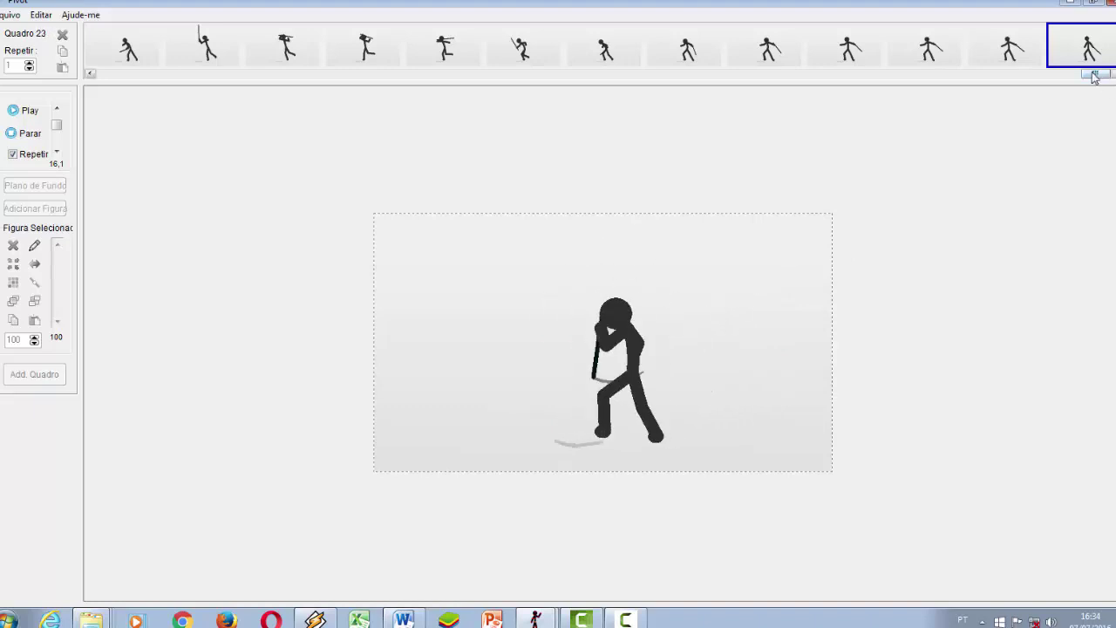
Go to the first frames of the scythe-like weapon swing animation and step through frames 2 to 7
{"action": "left_click_drag", "start_coordinate": [1095, 77], "coordinate": [117, 54]}
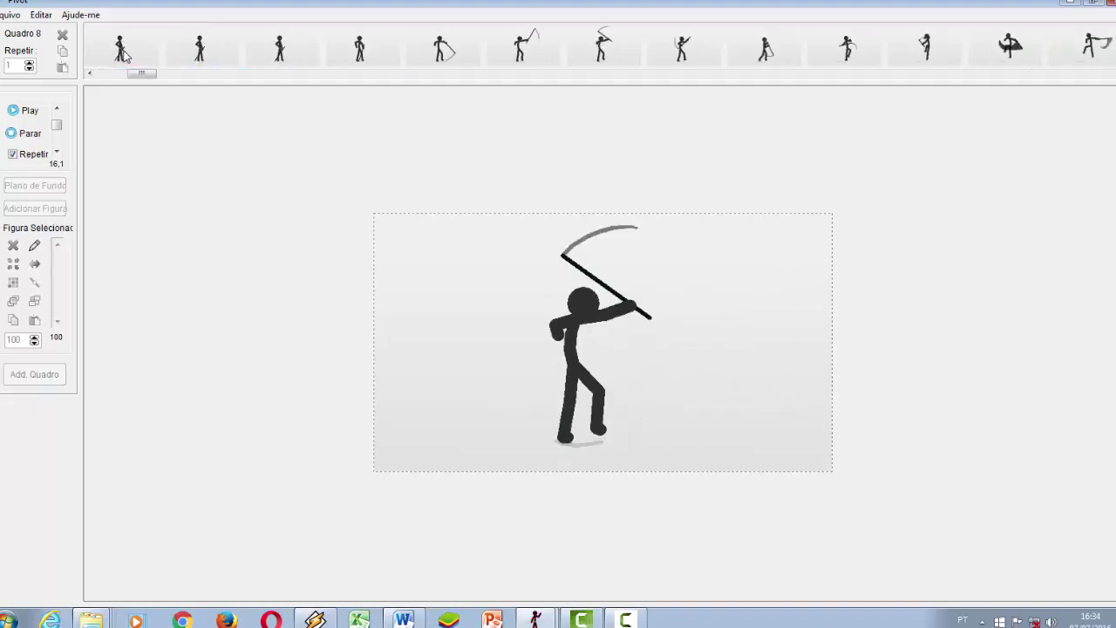
{"action": "left_click", "coordinate": [119, 50]}
{"action": "key", "text": "Right"}
{"action": "key", "text": "Right"}
{"action": "key", "text": "Right"}
{"action": "key", "text": "Right"}
{"action": "key", "text": "Right"}
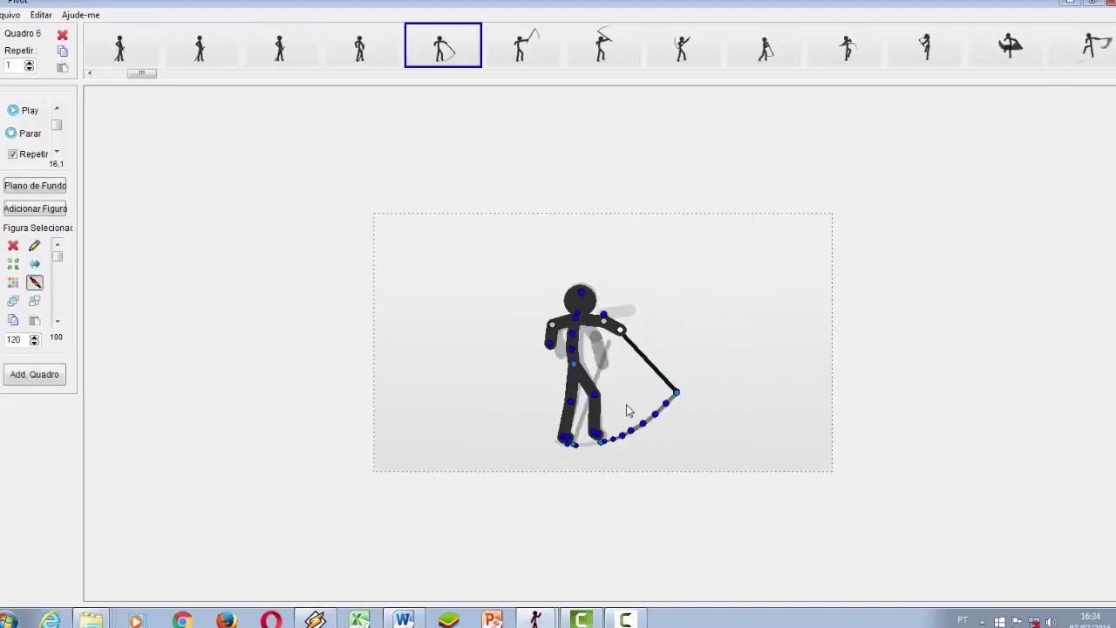
{"action": "key", "text": "Left"}
{"action": "key", "text": "Right"}
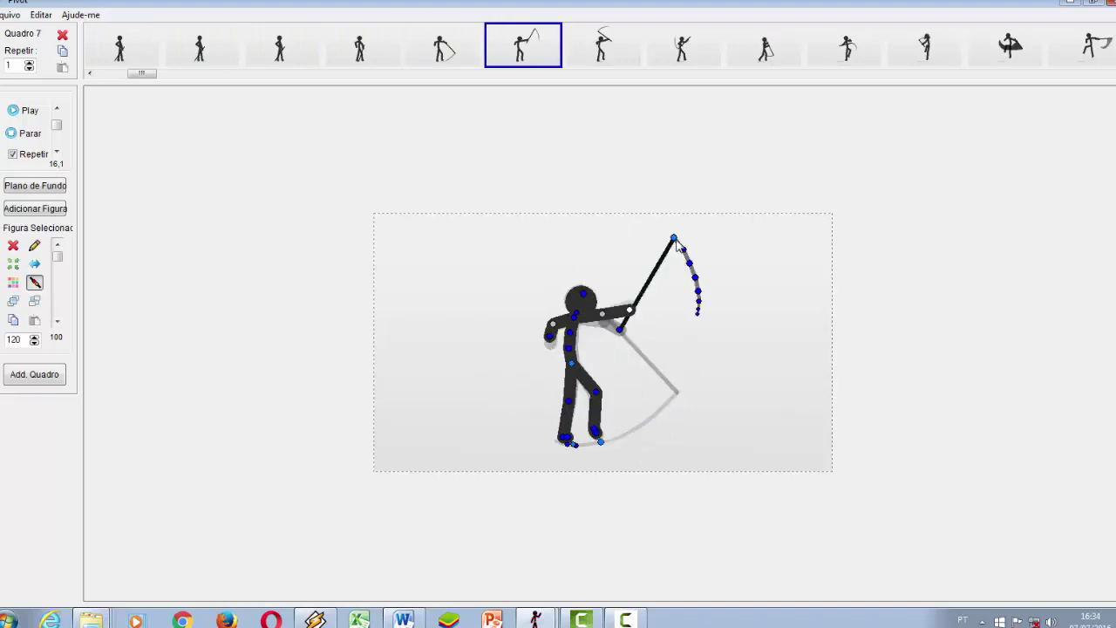
Try moving the curved trail and the black weapon in frame 7, and restore the frame's saved pose
{"action": "left_click", "coordinate": [675, 239]}
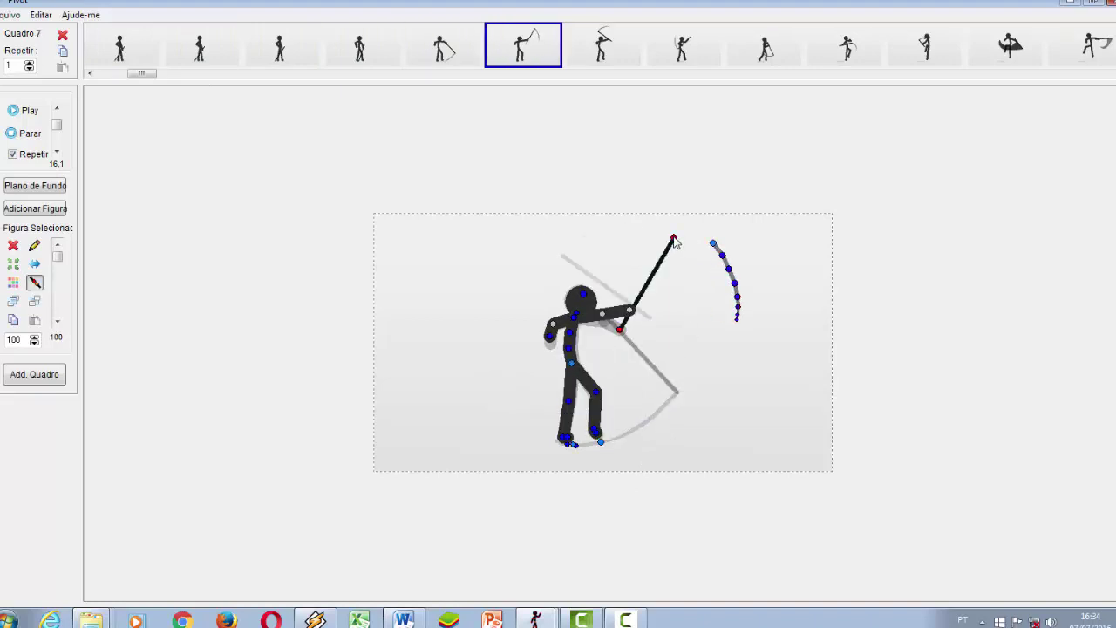
{"action": "left_click_drag", "start_coordinate": [672, 243], "coordinate": [653, 268]}
{"action": "left_click", "coordinate": [528, 42]}
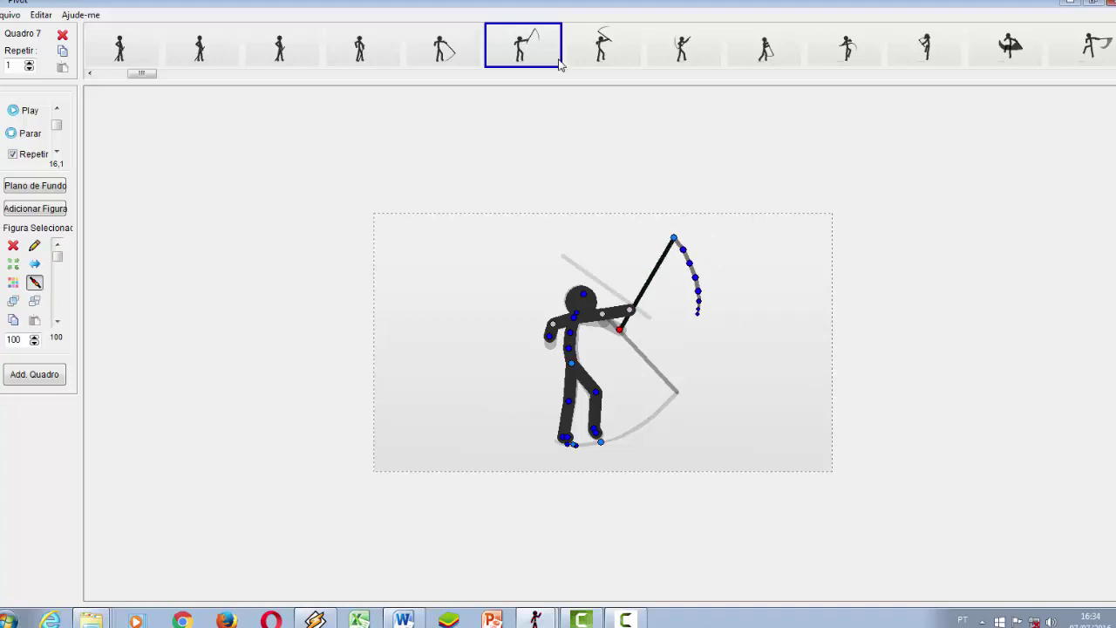
Step on from frame 7 to examine the weapon's pose and curved trail in frame 8
{"action": "key", "text": "Right"}
{"action": "key", "text": "Right"}
{"action": "key", "text": "Right"}
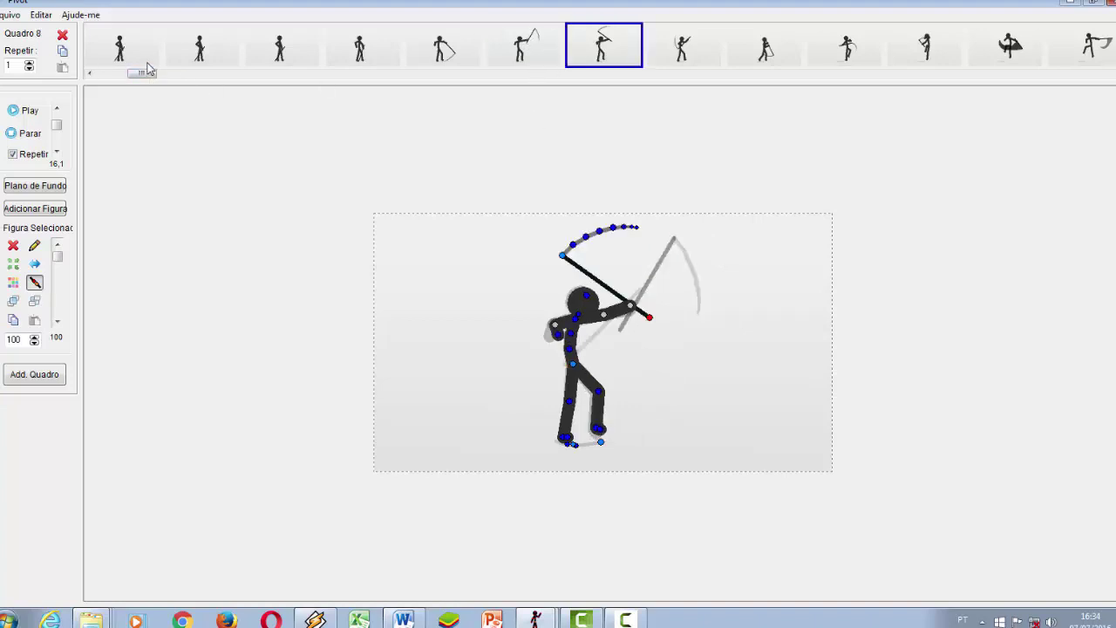
Go back to frame 7 and try moving the curved trail away from the weapon's tip
{"action": "key", "text": "Left"}
{"action": "key", "text": "Left"}
{"action": "key", "text": "Left"}
{"action": "key", "text": "Left"}
{"action": "key", "text": "Right"}
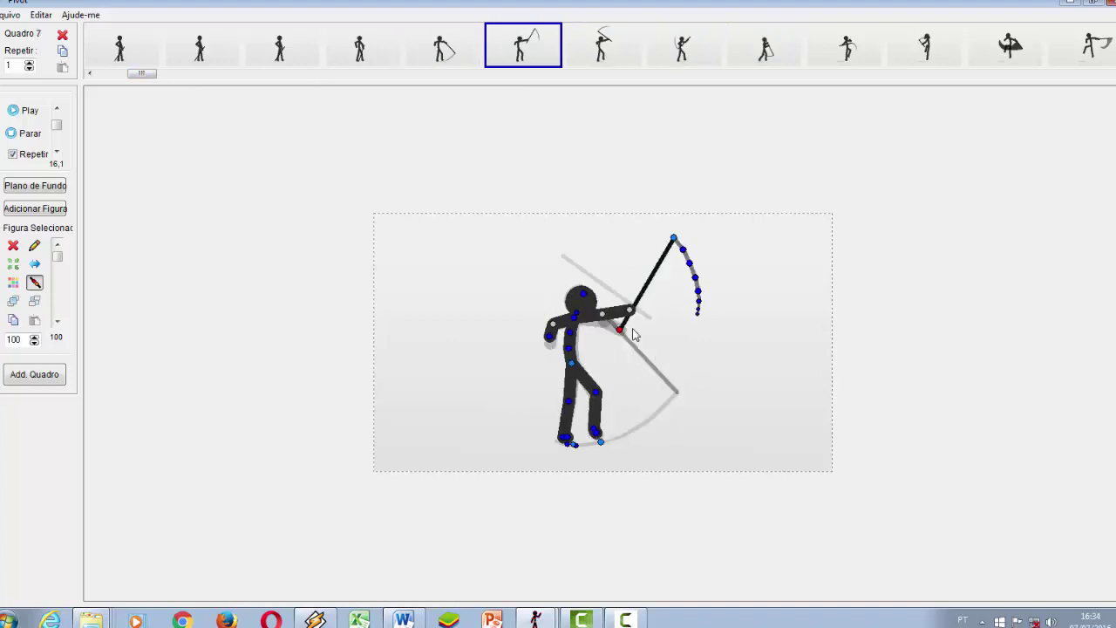
{"action": "left_click_drag", "start_coordinate": [677, 248], "coordinate": [750, 244]}
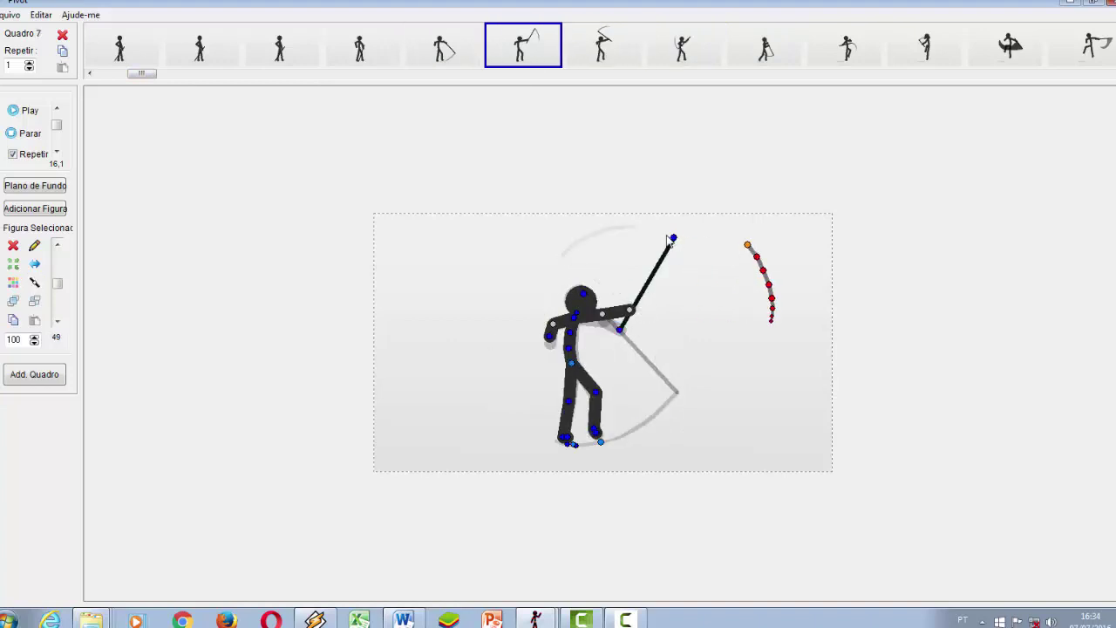
Step on from frame 7 to frame 12 to examine the weapon and its curved trail
{"action": "key", "text": "Right"}
{"action": "key", "text": "Right"}
{"action": "key", "text": "Right"}
{"action": "key", "text": "Right"}
{"action": "key", "text": "Right"}
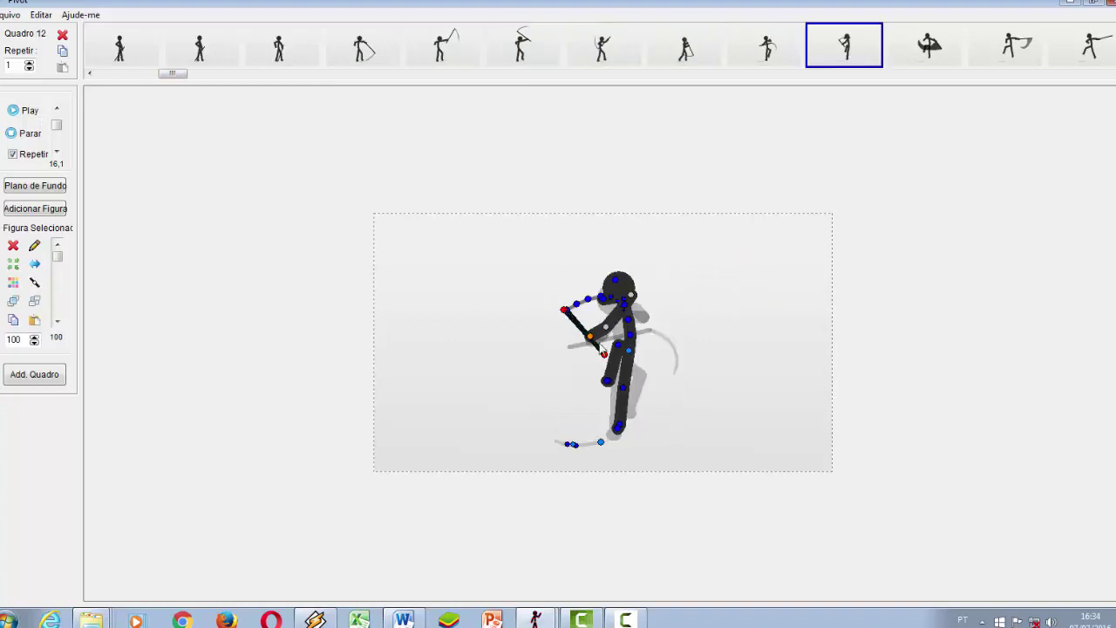
Nudge the black weapon's end to meet the curved trail in frame 12, playing the animation to check it
{"action": "left_click", "coordinate": [862, 57]}
{"action": "left_click_drag", "start_coordinate": [572, 314], "coordinate": [566, 316]}
{"action": "left_click", "coordinate": [24, 111]}
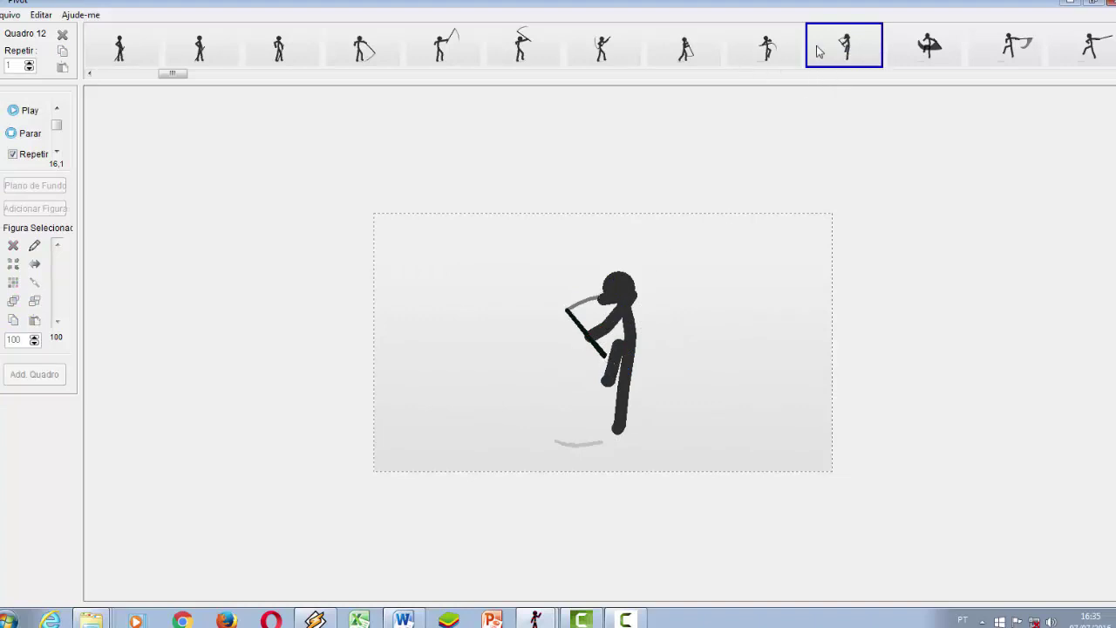
{"action": "left_click", "coordinate": [574, 319]}
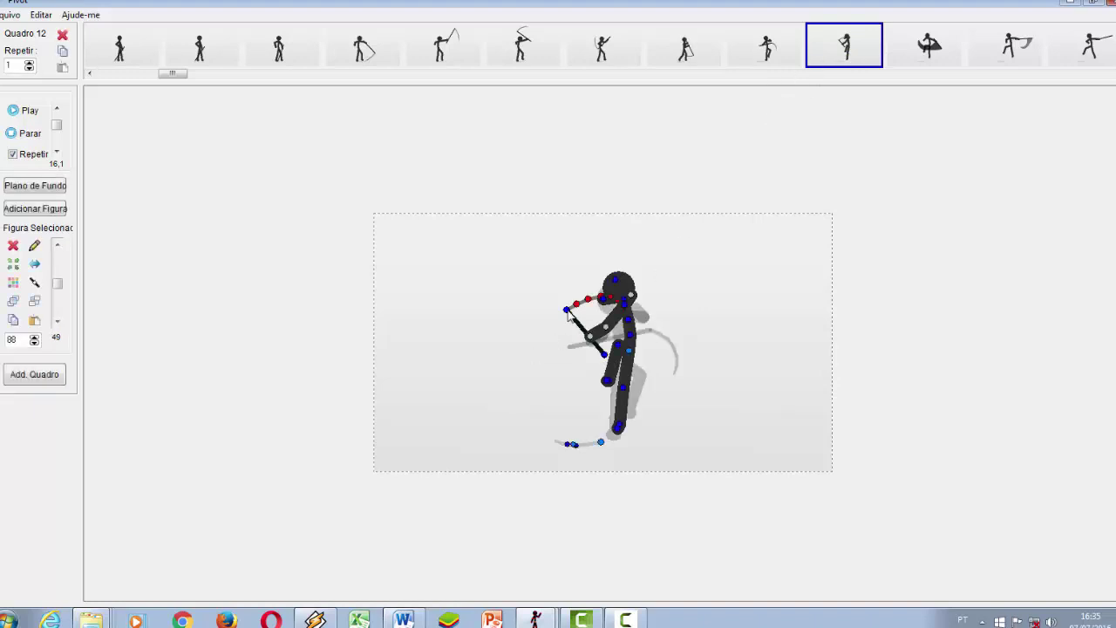
{"action": "left_click", "coordinate": [603, 356]}
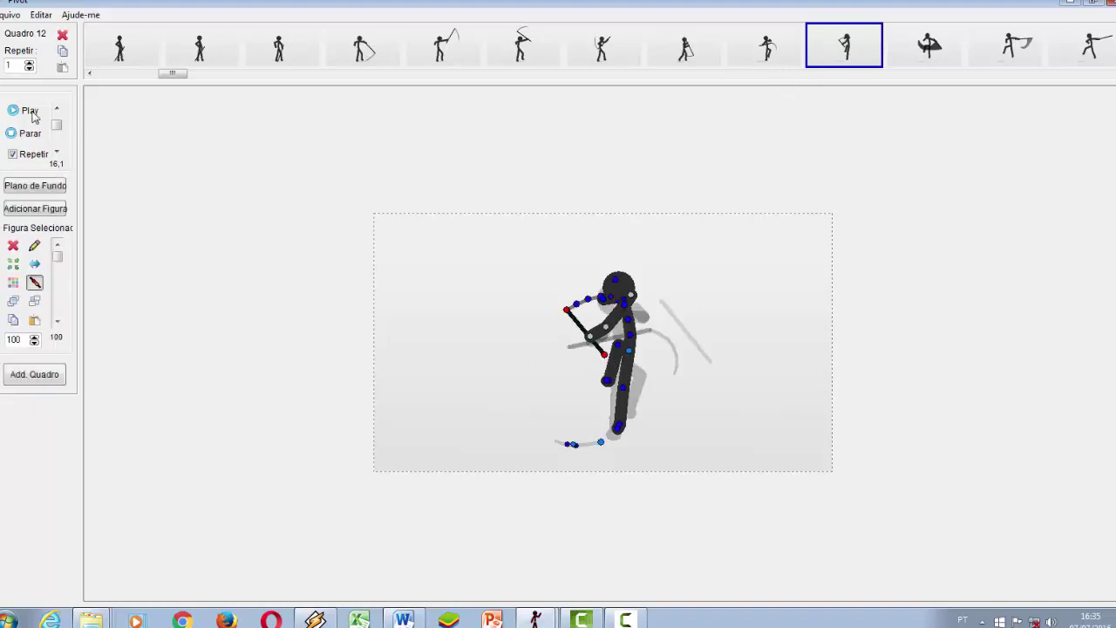
{"action": "left_click", "coordinate": [31, 112]}
{"action": "left_click", "coordinate": [838, 66]}
{"action": "left_click_drag", "start_coordinate": [605, 358], "coordinate": [604, 361]}
{"action": "left_click", "coordinate": [605, 361]}
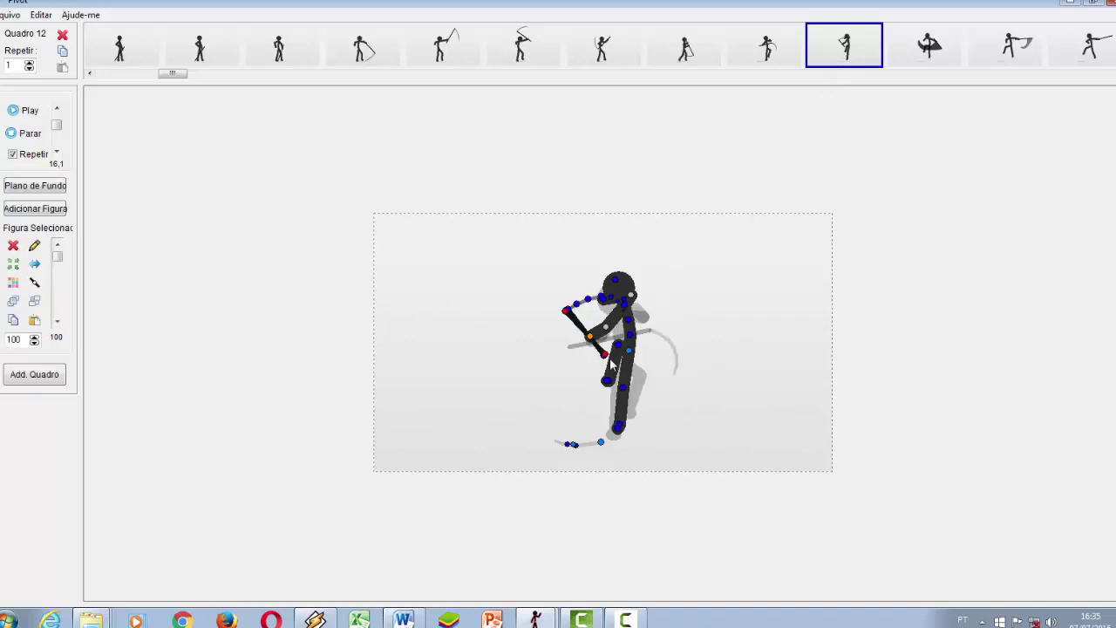
Play the animation and compare frames 12 and 13
{"action": "left_click", "coordinate": [24, 110]}
{"action": "left_click", "coordinate": [860, 53]}
{"action": "left_click", "coordinate": [886, 55]}
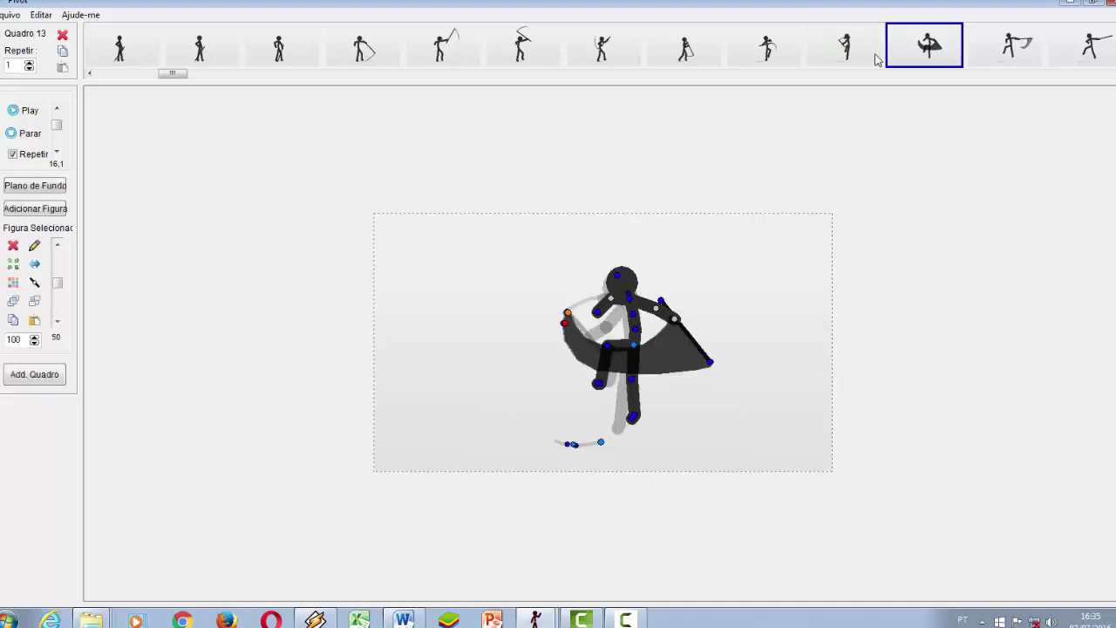
{"action": "left_click", "coordinate": [874, 54]}
Go back to the start of the animation and play it
{"action": "left_click", "coordinate": [110, 47]}
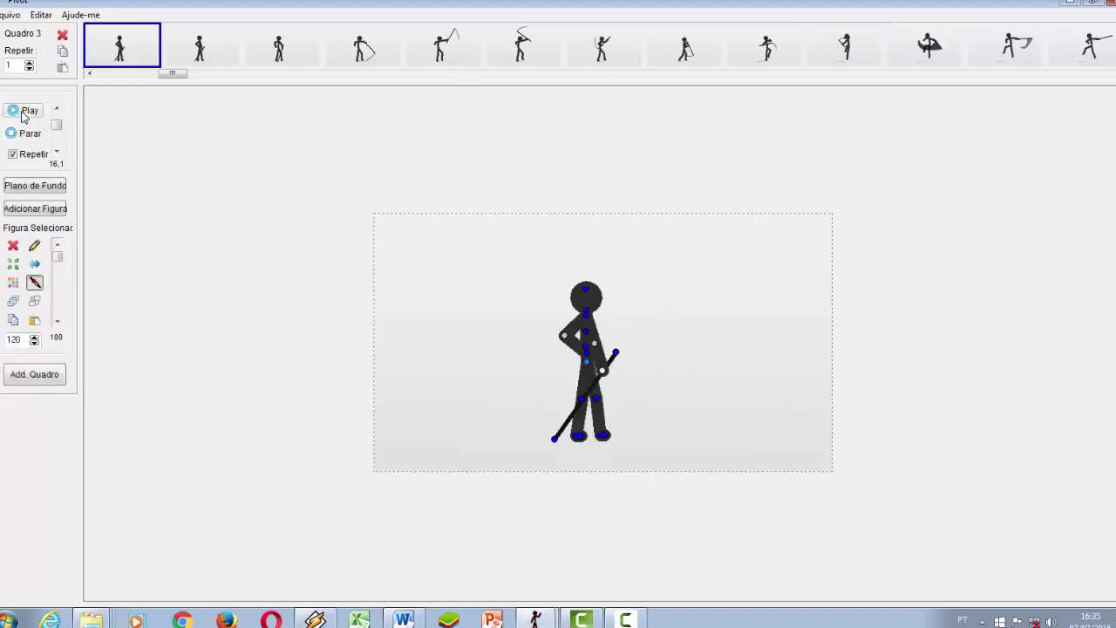
{"action": "key", "text": "Left"}
{"action": "key", "text": "Left"}
{"action": "left_click", "coordinate": [23, 110]}
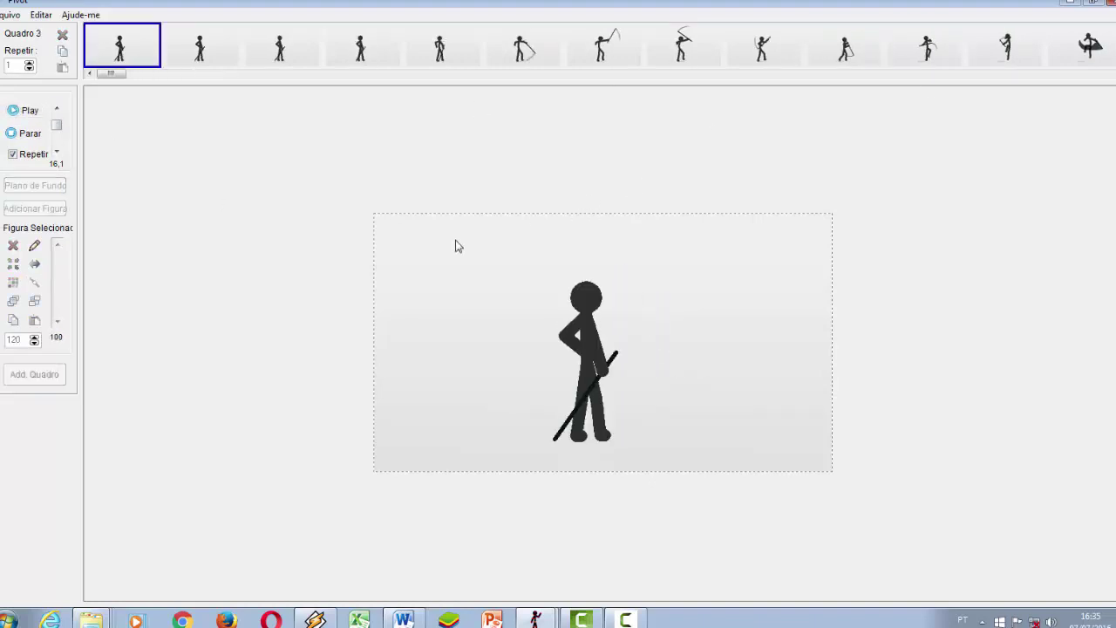
Step through the swing from the opening frames past frame 12, and go back to frame 9
{"action": "left_click", "coordinate": [180, 47]}
{"action": "key", "text": "Right"}
{"action": "key", "text": "Right"}
{"action": "key", "text": "Right"}
{"action": "key", "text": "Right"}
{"action": "key", "text": "Right"}
{"action": "key", "text": "Right"}
{"action": "key", "text": "Right"}
{"action": "key", "text": "Right"}
{"action": "key", "text": "Right"}
{"action": "key", "text": "Right"}
{"action": "key", "text": "Right"}
{"action": "key", "text": "Left"}
{"action": "key", "text": "Left"}
{"action": "key", "text": "Left"}
{"action": "key", "text": "Left"}
{"action": "key", "text": "Left"}
{"action": "key", "text": "Left"}
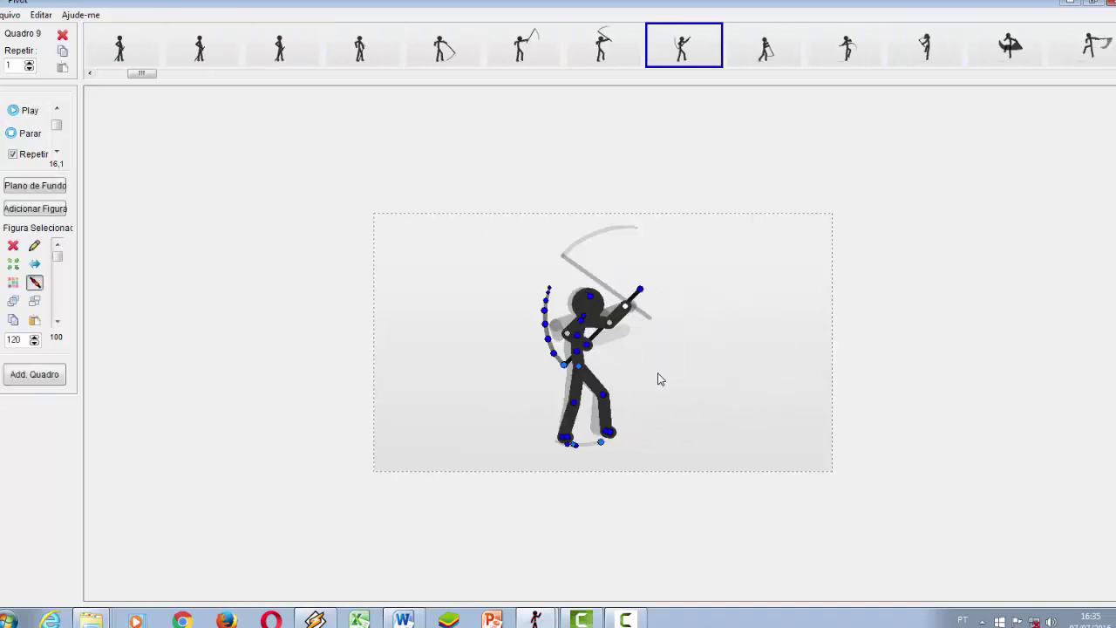
Step on from frame 9 to frame 13 and view the selected figure segment in the figure builder
{"action": "key", "text": "Right"}
{"action": "key", "text": "Right"}
{"action": "key", "text": "Right"}
{"action": "key", "text": "Right"}
{"action": "key", "text": "Right"}
{"action": "key", "text": "Right"}
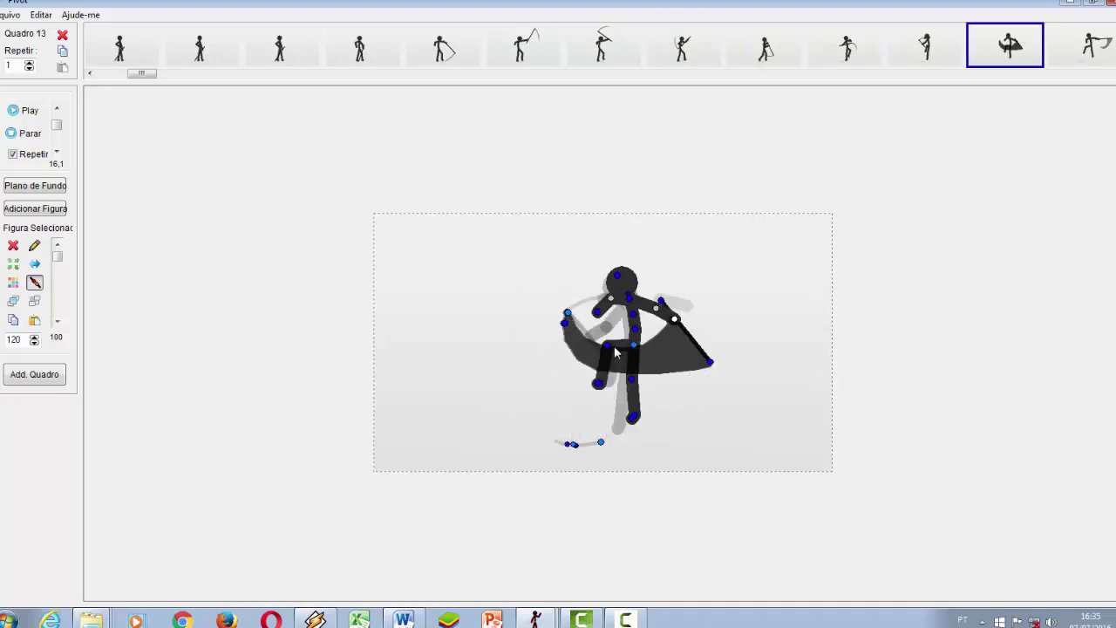
{"action": "left_click", "coordinate": [34, 247]}
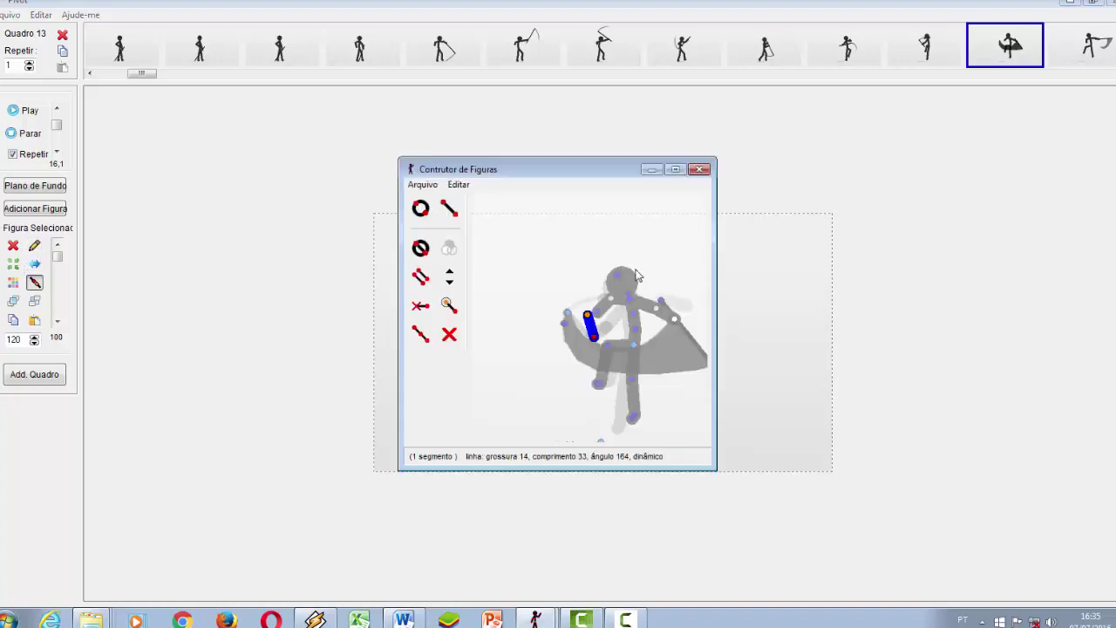
{"action": "left_click", "coordinate": [705, 175]}
Step back and forth around frame 13 to examine the dark filled sweep of the weapon
{"action": "key", "text": "Left"}
{"action": "key", "text": "Left"}
{"action": "key", "text": "Left"}
{"action": "key", "text": "Right"}
{"action": "key", "text": "Right"}
{"action": "key", "text": "Right"}
{"action": "key", "text": "Right"}
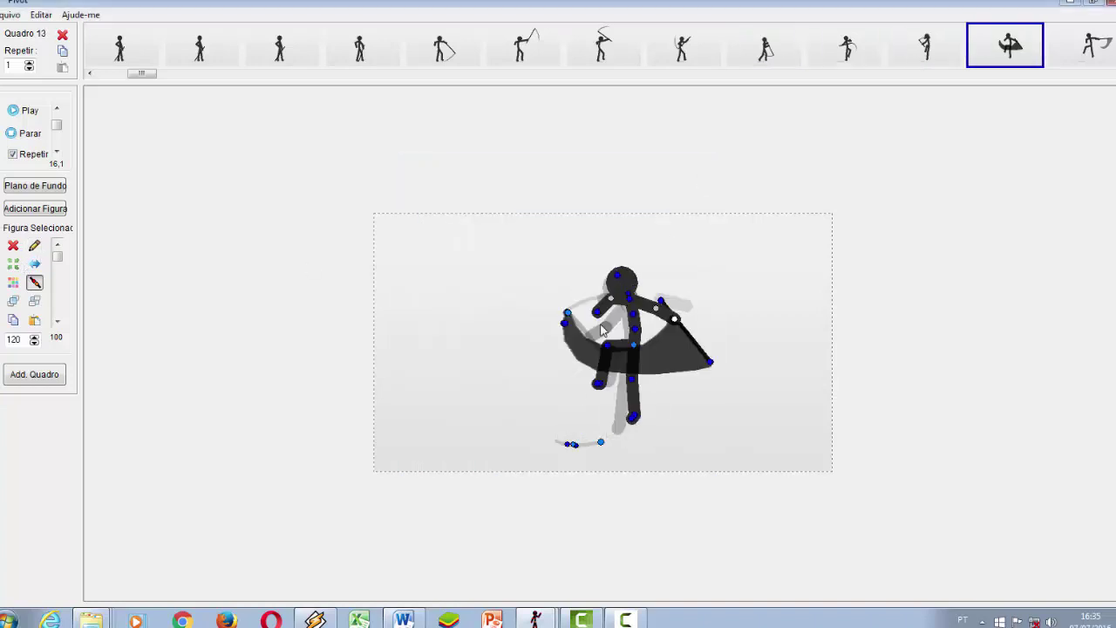
{"action": "key", "text": "Right"}
{"action": "key", "text": "Right"}
{"action": "key", "text": "Left"}
Go to frame 4 and step back and forth through the swing up to frame 10
{"action": "left_click", "coordinate": [132, 43]}
{"action": "key", "text": "Right"}
{"action": "key", "text": "Right"}
{"action": "key", "text": "Right"}
{"action": "key", "text": "Right"}
{"action": "key", "text": "Right"}
{"action": "key", "text": "Right"}
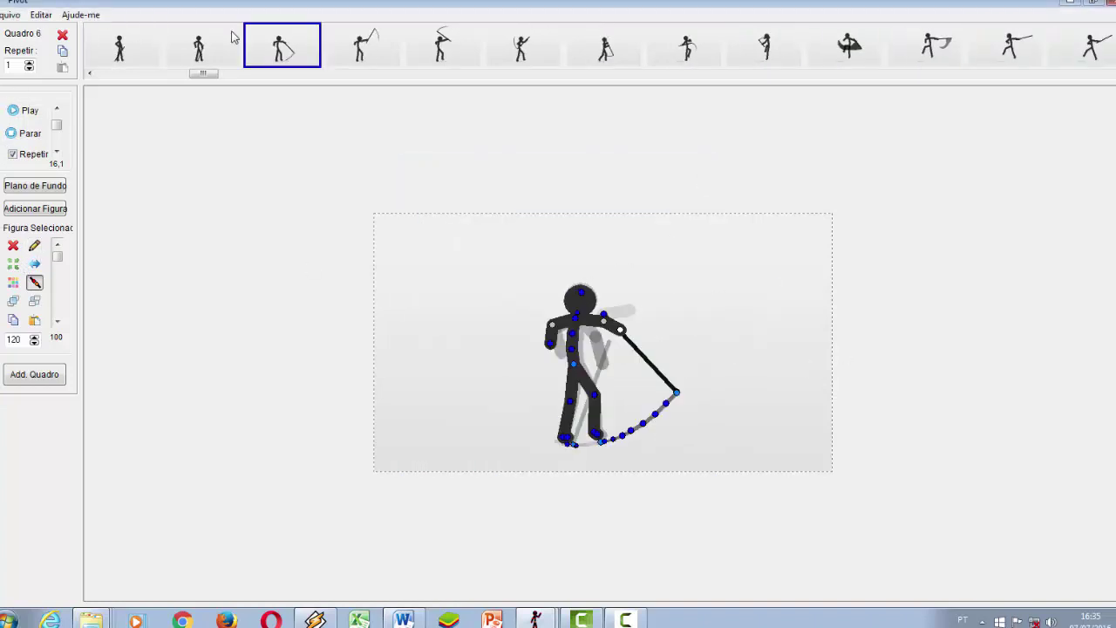
{"action": "key", "text": "Right"}
{"action": "key", "text": "Right"}
{"action": "key", "text": "Right"}
{"action": "key", "text": "Right"}
{"action": "key", "text": "Left"}
{"action": "key", "text": "Left"}
{"action": "key", "text": "Left"}
{"action": "key", "text": "Left"}
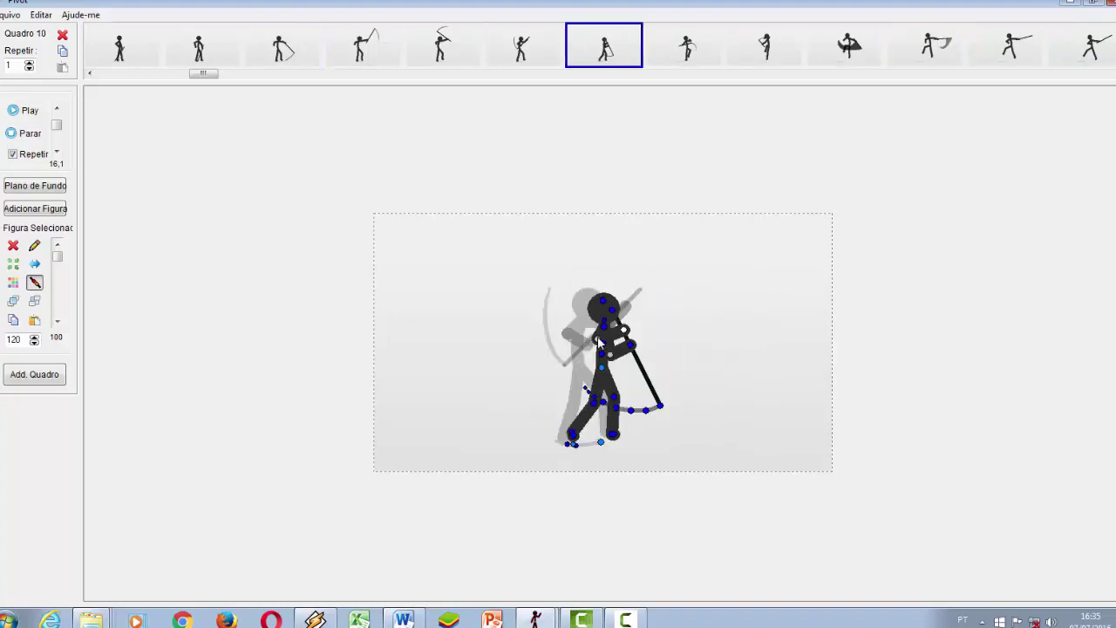
Return to the first frame and step through to frame 8 to examine how the swing starts
{"action": "key", "text": "Home"}
{"action": "key", "text": "Right"}
{"action": "key", "text": "Right"}
{"action": "key", "text": "Right"}
{"action": "key", "text": "Right"}
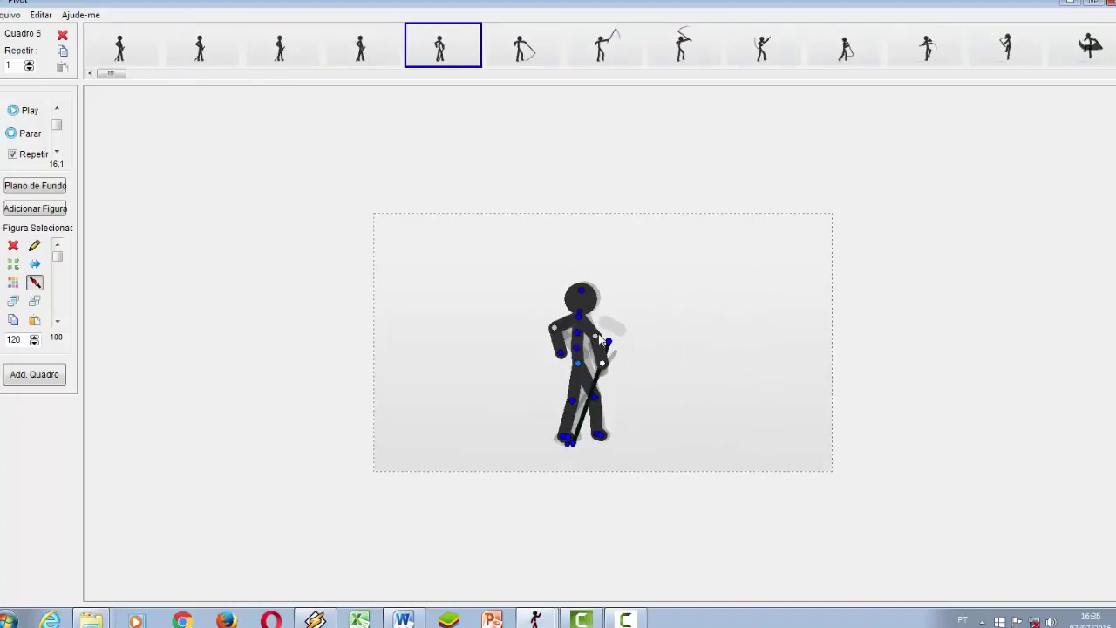
{"action": "key", "text": "Right"}
{"action": "key", "text": "Right"}
{"action": "key", "text": "Right"}
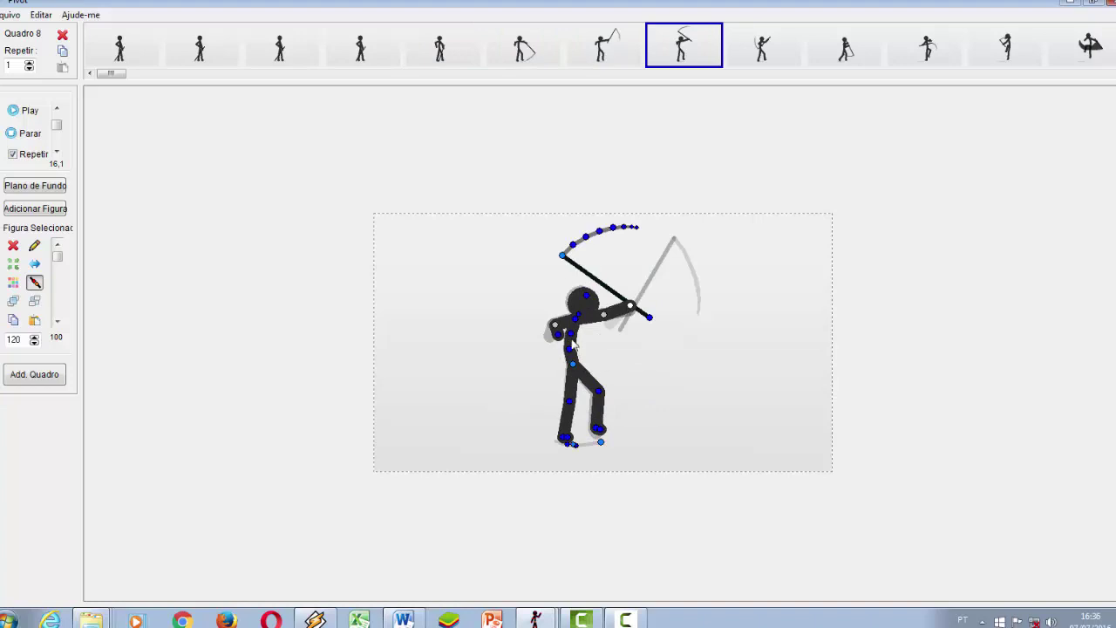
Step back from frame 8 to the early frames and forward again to frame 7
{"action": "key", "text": "Left"}
{"action": "key", "text": "Left"}
{"action": "key", "text": "Left"}
{"action": "key", "text": "Left"}
{"action": "key", "text": "Left"}
{"action": "key", "text": "Right"}
{"action": "key", "text": "Right"}
{"action": "key", "text": "Right"}
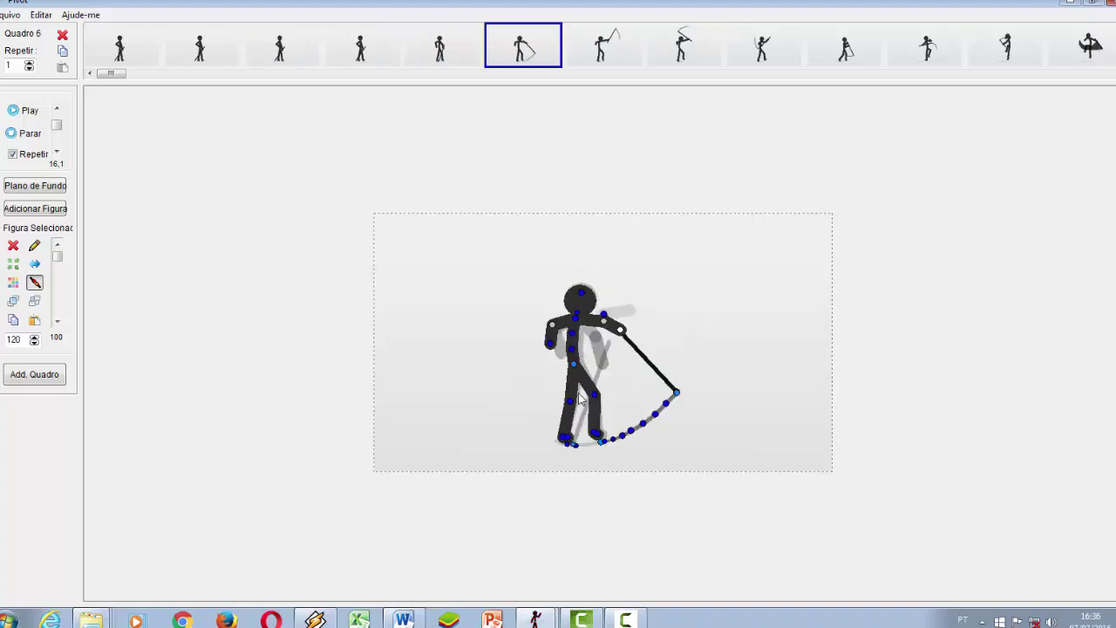
{"action": "key", "text": "Right"}
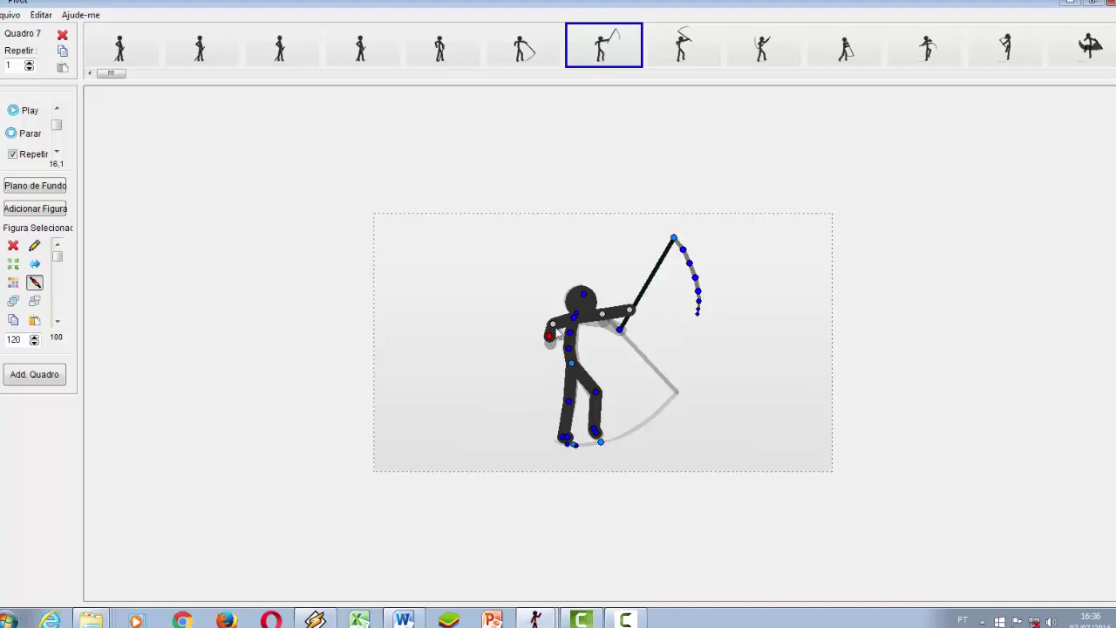
Lower the front forearm slightly and rotate the black weapon away from the curved trail in frame 7
{"action": "left_click", "coordinate": [553, 333]}
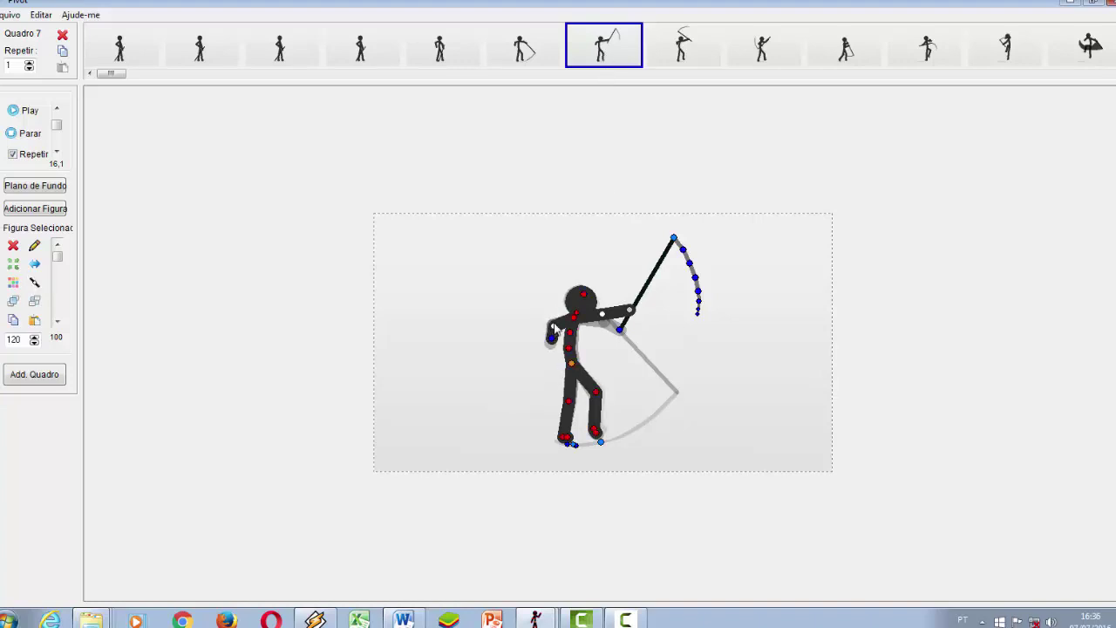
{"action": "left_click_drag", "start_coordinate": [614, 321], "coordinate": [662, 252]}
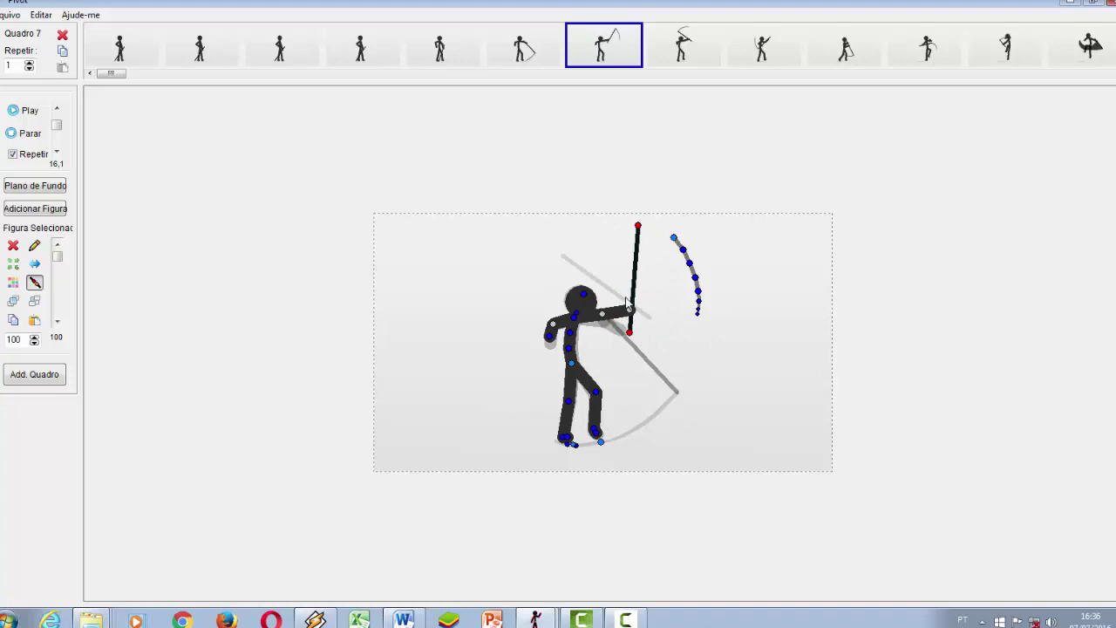
{"action": "left_click_drag", "start_coordinate": [630, 335], "coordinate": [635, 319]}
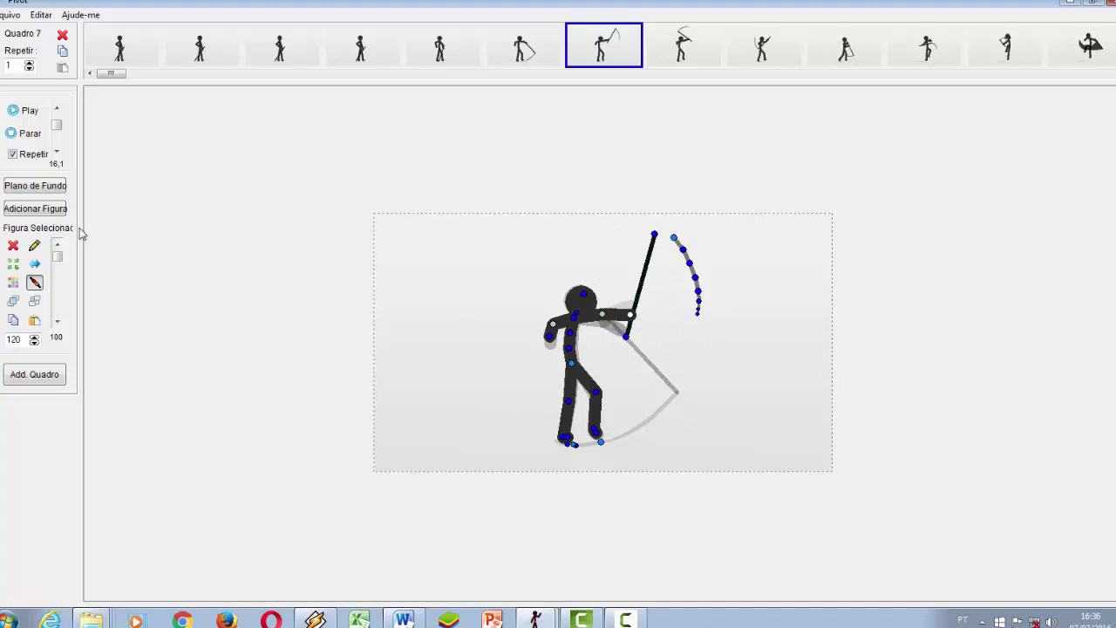
{"action": "left_click", "coordinate": [63, 213]}
{"action": "left_click", "coordinate": [656, 219]}
{"action": "left_click", "coordinate": [630, 337]}
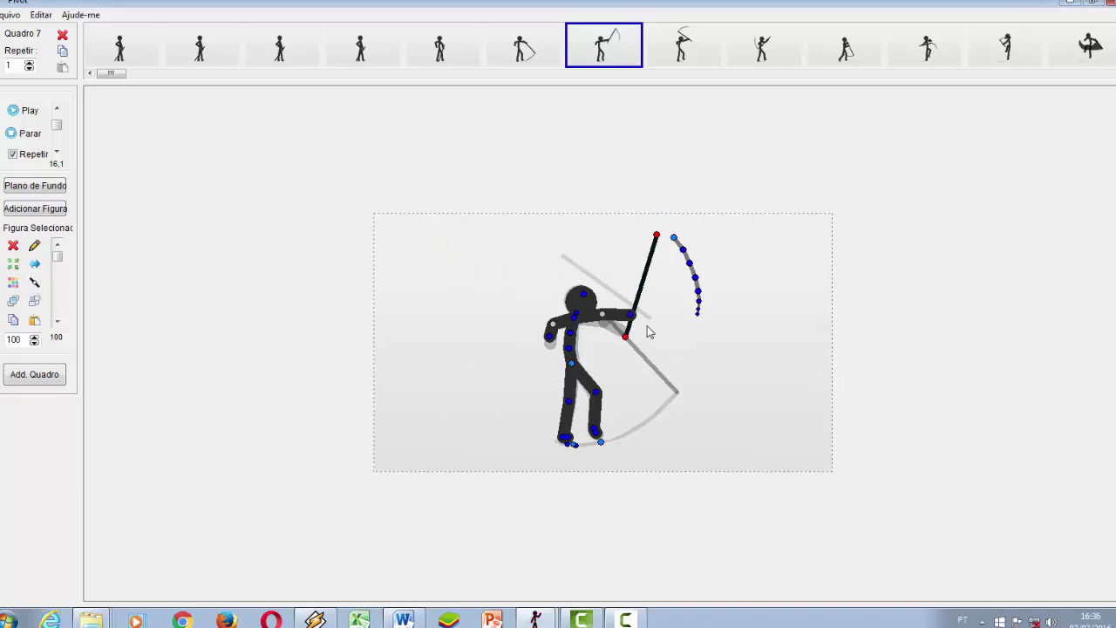
{"action": "left_click_drag", "start_coordinate": [630, 339], "coordinate": [637, 320]}
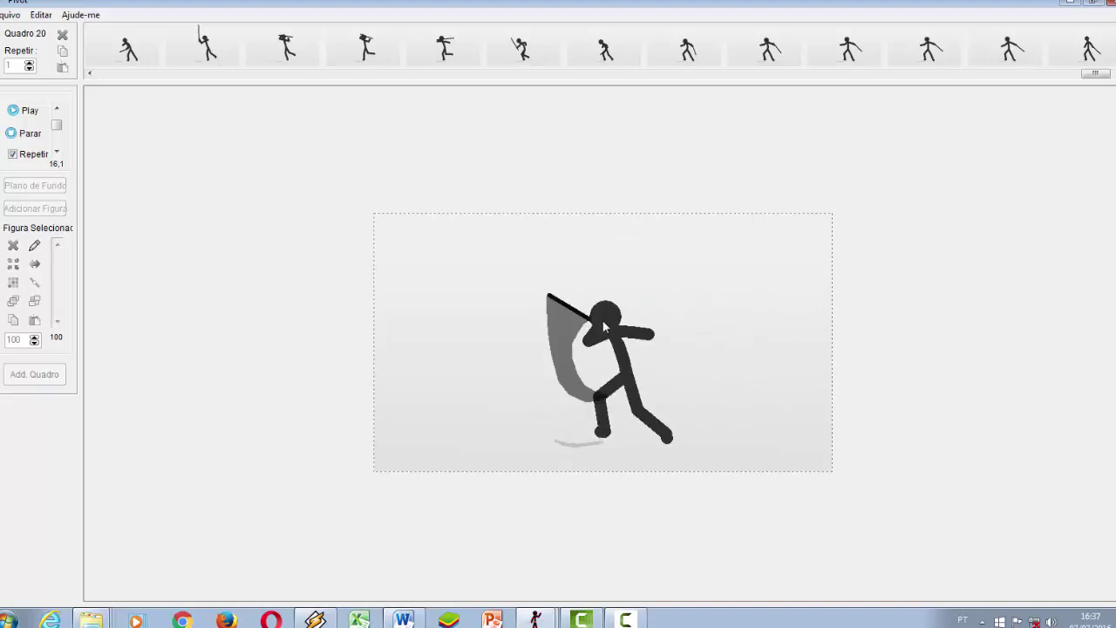
Stop the playback and step on from frame 33 to frame 36
{"action": "left_click", "coordinate": [349, 161]}
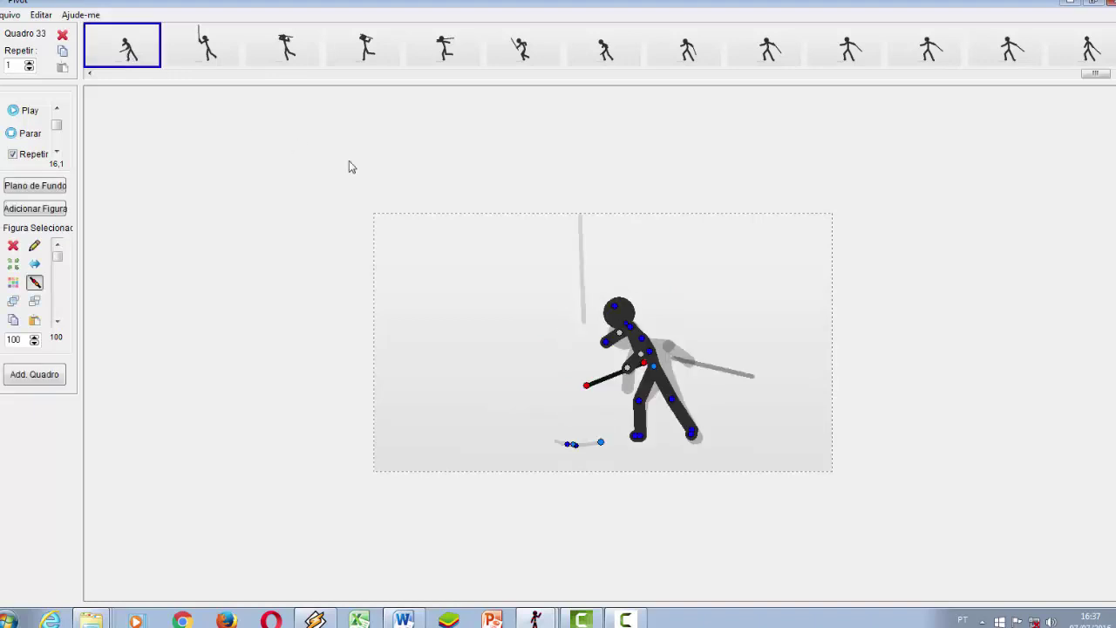
{"action": "key", "text": "Right"}
{"action": "key", "text": "Right"}
{"action": "key", "text": "Right"}
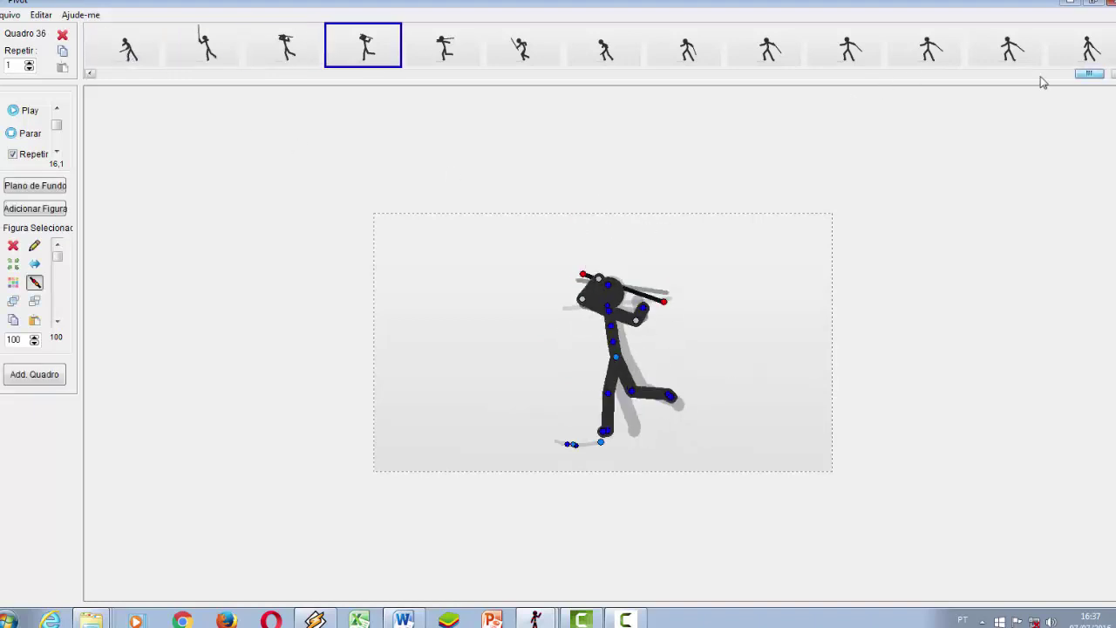
Go back to frame 9 and step through to frame 27 to examine the weapon swings
{"action": "left_click_drag", "start_coordinate": [1090, 74], "coordinate": [265, 76]}
{"action": "left_click", "coordinate": [350, 45]}
{"action": "key", "text": "Right"}
{"action": "key", "text": "Right"}
{"action": "key", "text": "Right"}
{"action": "key", "text": "Right"}
{"action": "key", "text": "Right"}
{"action": "key", "text": "Right"}
{"action": "key", "text": "Right"}
{"action": "key", "text": "Right"}
{"action": "key", "text": "Right"}
{"action": "key", "text": "Right"}
{"action": "key", "text": "Right"}
{"action": "key", "text": "Right"}
{"action": "key", "text": "Right"}
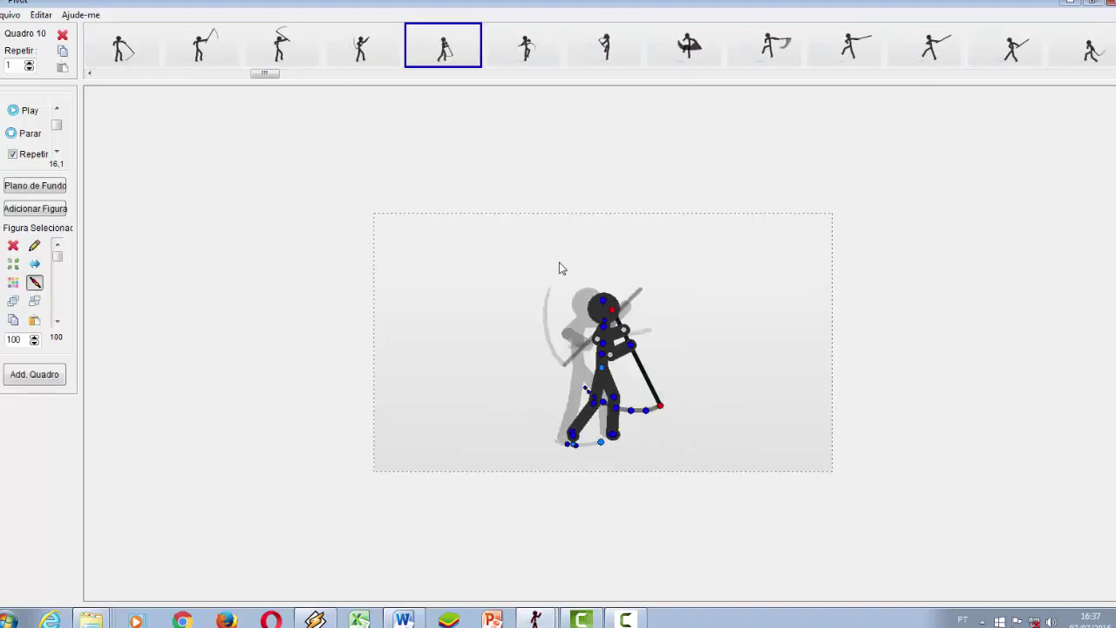
{"action": "key", "text": "Right"}
{"action": "key", "text": "Right"}
{"action": "key", "text": "Right"}
{"action": "key", "text": "Right"}
{"action": "key", "text": "Right"}
{"action": "key", "text": "Right"}
{"action": "key", "text": "Right"}
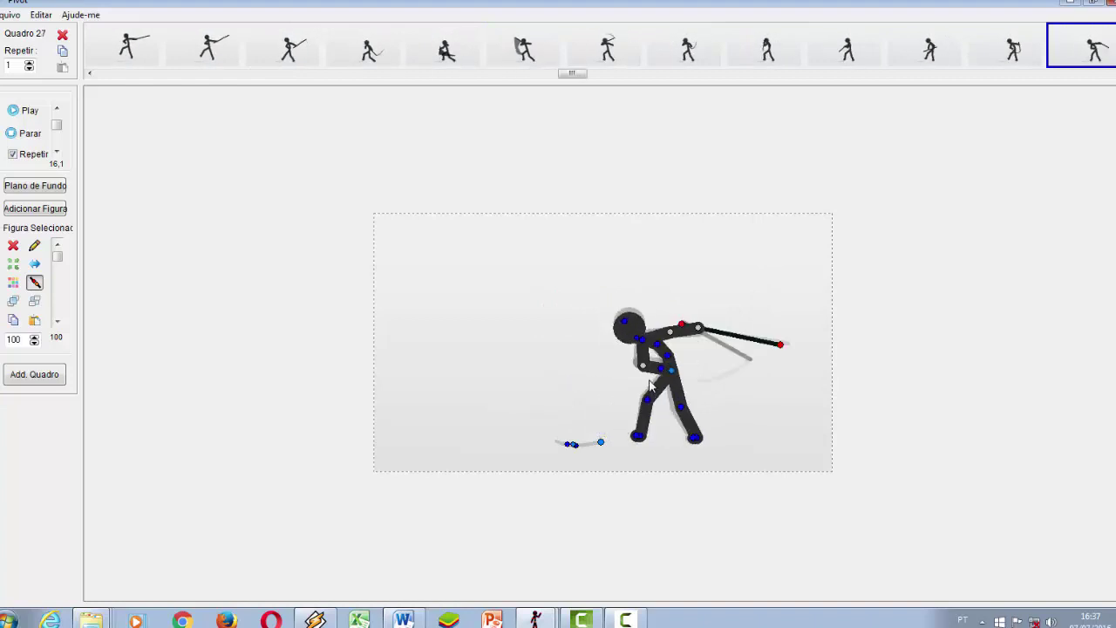
Step back from frame 27 to frame 21 to examine the overhead swing and its trail
{"action": "key", "text": "Left"}
{"action": "key", "text": "Left"}
{"action": "key", "text": "Left"}
{"action": "key", "text": "Left"}
{"action": "key", "text": "Left"}
{"action": "key", "text": "Left"}
{"action": "key", "text": "Left"}
Go to frame 8 and step through to frame 18 and beyond to examine the swing's trails again
{"action": "left_click_drag", "start_coordinate": [592, 74], "coordinate": [208, 66]}
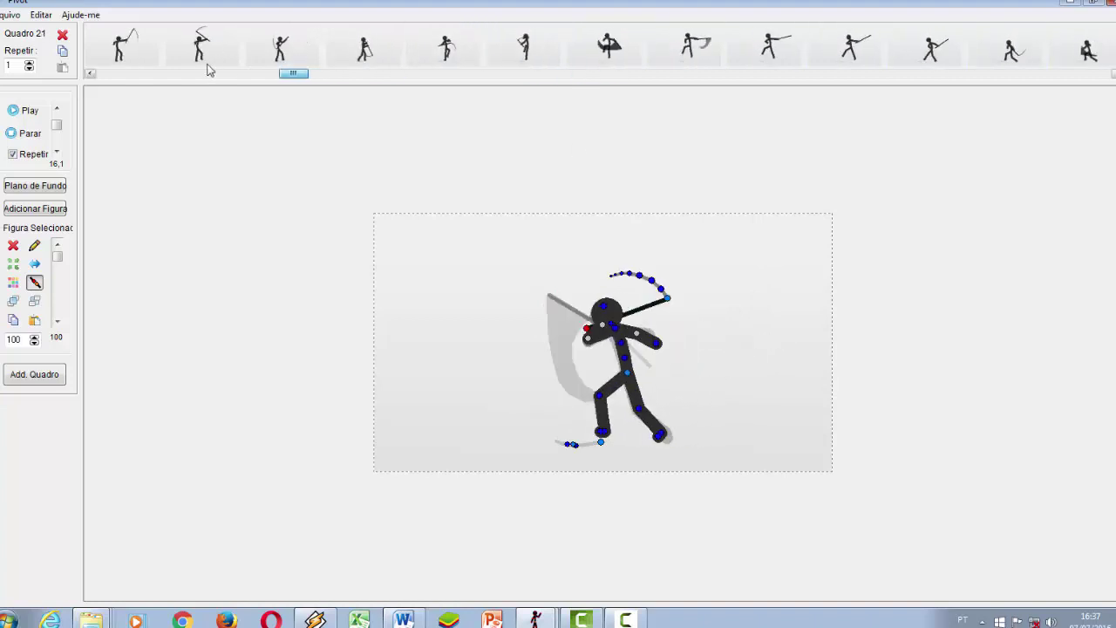
{"action": "left_click", "coordinate": [199, 46]}
{"action": "key", "text": "Right"}
{"action": "key", "text": "Right"}
{"action": "key", "text": "Right"}
{"action": "key", "text": "Right"}
{"action": "key", "text": "Right"}
{"action": "key", "text": "Right"}
{"action": "key", "text": "Right"}
{"action": "key", "text": "Right"}
{"action": "key", "text": "Right"}
{"action": "key", "text": "Right"}
{"action": "key", "text": "Right"}
{"action": "key", "text": "Right"}
{"action": "key", "text": "Right"}
{"action": "key", "text": "Right"}
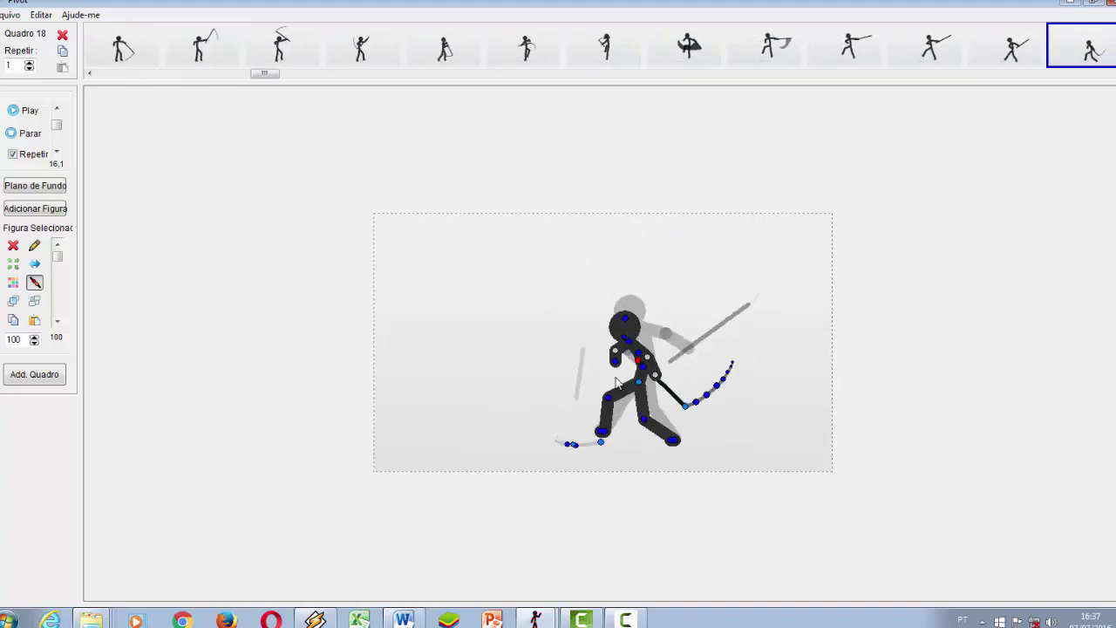
Return to the start of the animation and step through to frame 8 to examine the overhead swing
{"action": "key", "text": "Left"}
{"action": "key", "text": "Home"}
{"action": "key", "text": "Right"}
{"action": "key", "text": "Right"}
{"action": "key", "text": "Right"}
{"action": "key", "text": "Right"}
{"action": "key", "text": "Right"}
{"action": "key", "text": "Right"}
{"action": "key", "text": "Right"}
{"action": "key", "text": "Right"}
{"action": "key", "text": "Right"}
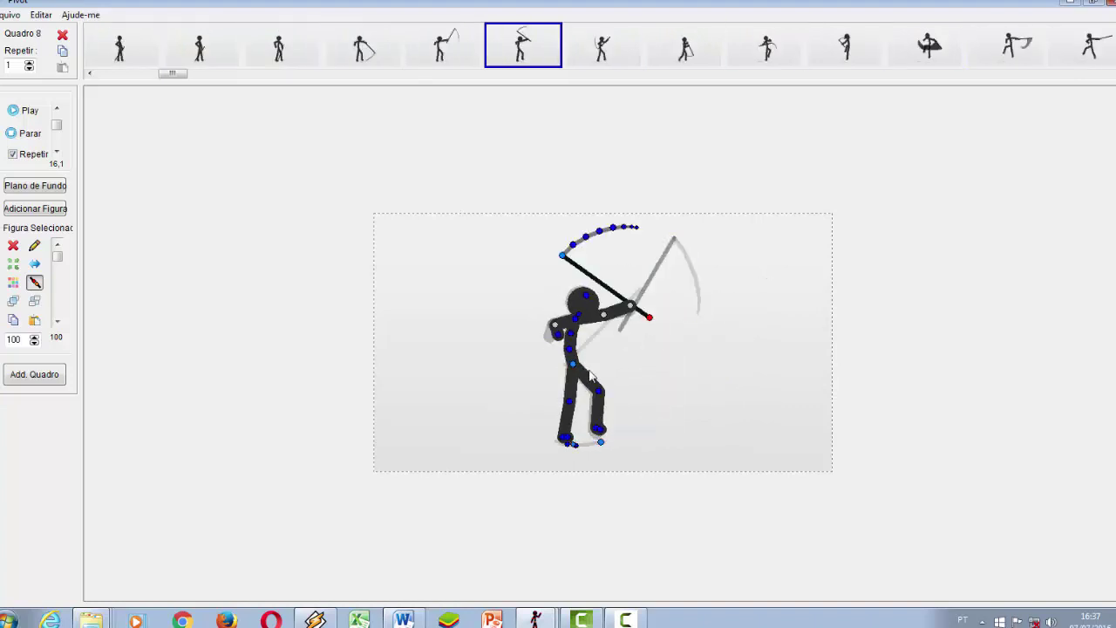
Step back from frame 8 and forward again to frame 12 to compare the weapon's trail between poses
{"action": "key", "text": "Left"}
{"action": "key", "text": "Left"}
{"action": "key", "text": "Left"}
{"action": "key", "text": "Left"}
{"action": "key", "text": "Left"}
{"action": "key", "text": "Right"}
{"action": "key", "text": "Right"}
{"action": "key", "text": "Right"}
{"action": "key", "text": "Right"}
{"action": "key", "text": "Right"}
{"action": "key", "text": "Right"}
{"action": "key", "text": "Right"}
{"action": "key", "text": "Right"}
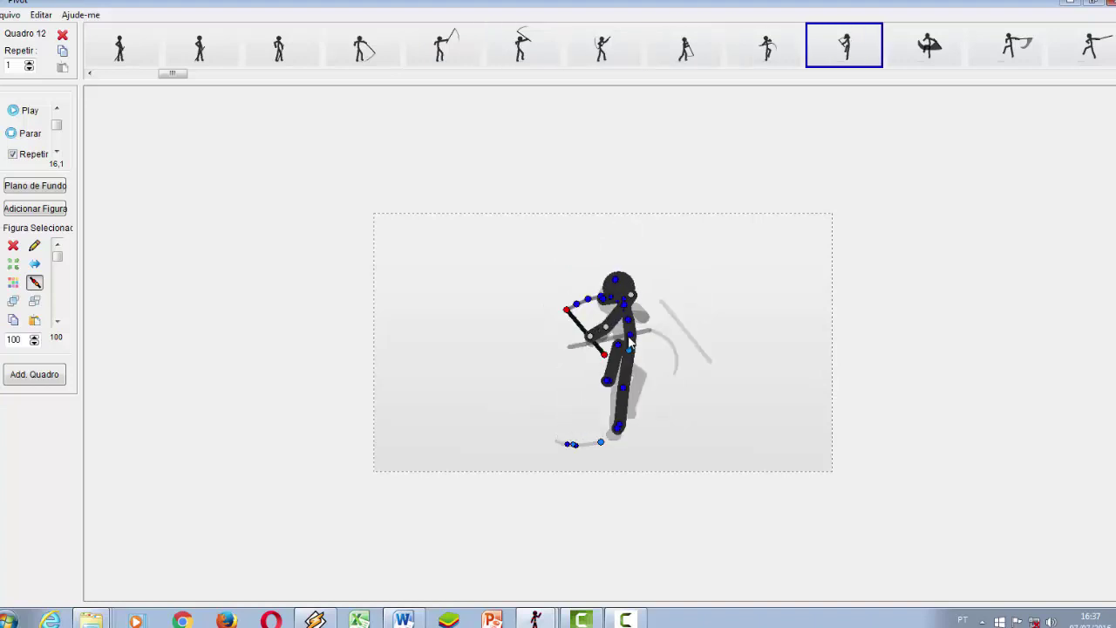
Step on from frame 12 to frame 19 to examine the low swing and its filled trail
{"action": "key", "text": "Right"}
{"action": "key", "text": "Right"}
{"action": "key", "text": "Right"}
{"action": "key", "text": "Right"}
{"action": "key", "text": "Right"}
{"action": "key", "text": "Right"}
{"action": "key", "text": "Right"}
{"action": "key", "text": "Right"}
{"action": "key", "text": "Right"}
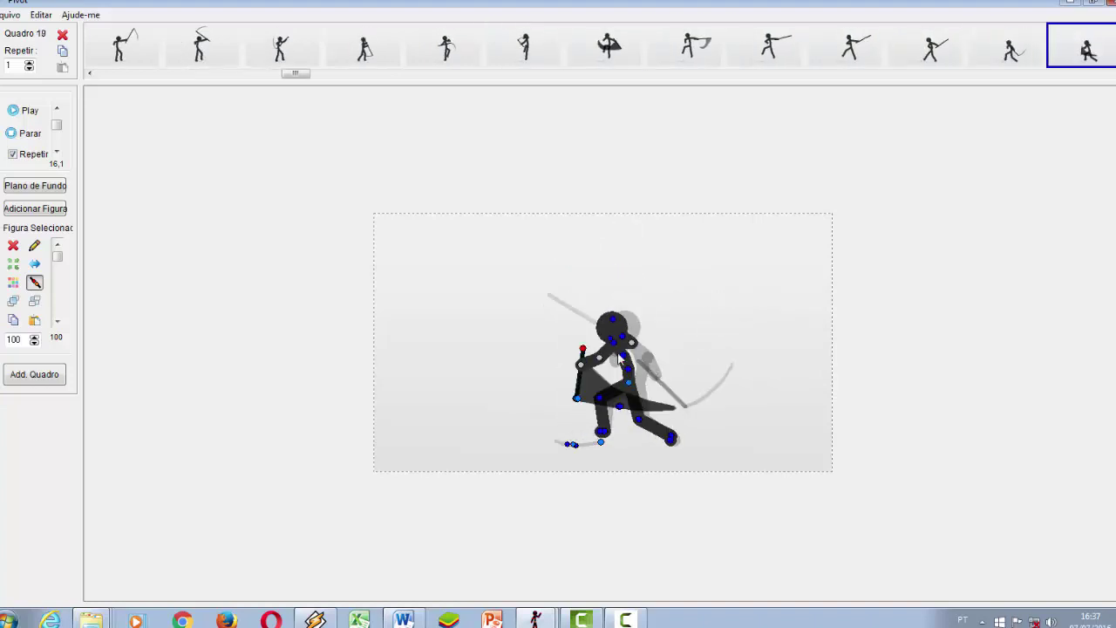
Step on from frame 19 to frame 29, going back and forth over the thrust to examine its easing
{"action": "key", "text": "Right"}
{"action": "key", "text": "Right"}
{"action": "key", "text": "Right"}
{"action": "key", "text": "Right"}
{"action": "key", "text": "Right"}
{"action": "key", "text": "Right"}
{"action": "key", "text": "Right"}
{"action": "key", "text": "Left"}
{"action": "key", "text": "Left"}
{"action": "key", "text": "Left"}
{"action": "key", "text": "Left"}
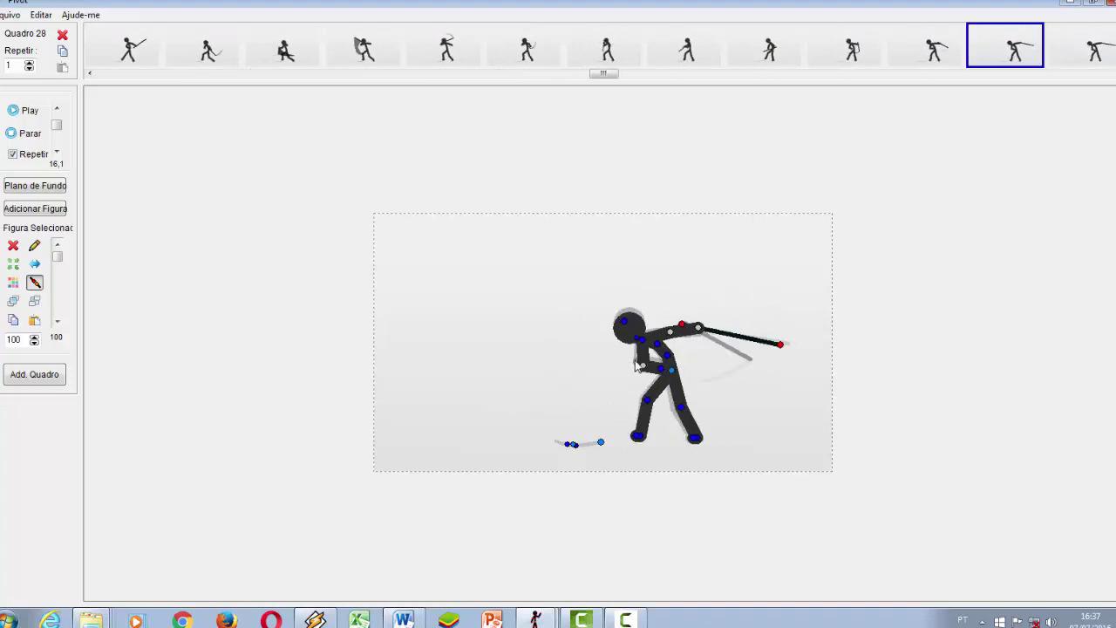
{"action": "key", "text": "Right"}
{"action": "key", "text": "Right"}
{"action": "key", "text": "Right"}
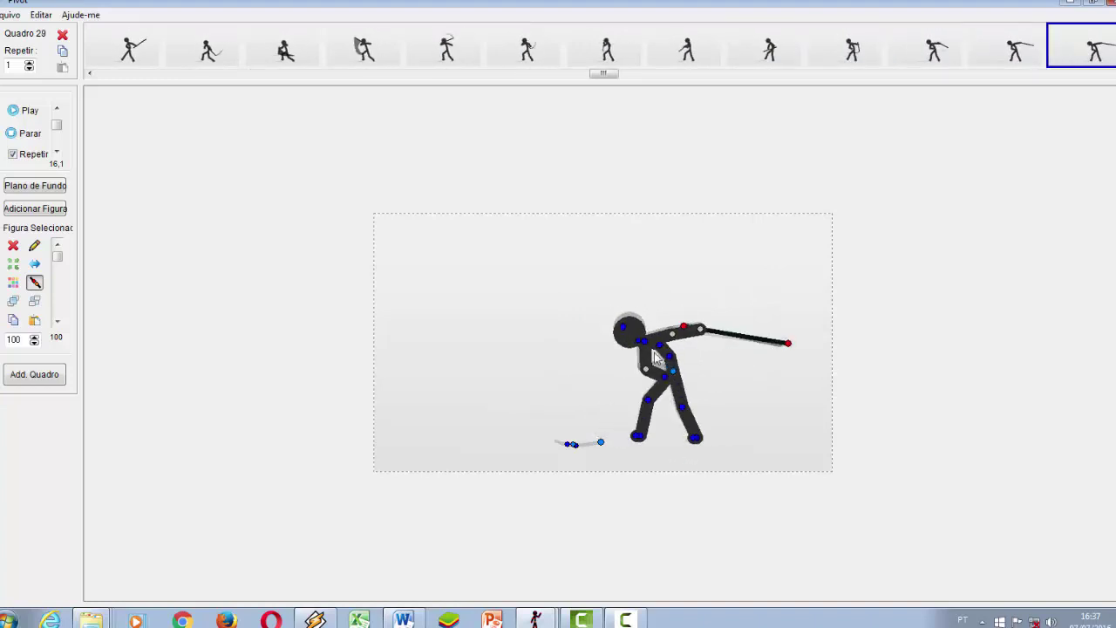
Step on from frame 29 to frame 36 to examine the weapon being raised behind the head
{"action": "key", "text": "Right"}
{"action": "key", "text": "Right"}
{"action": "key", "text": "Right"}
{"action": "key", "text": "Right"}
{"action": "key", "text": "Right"}
{"action": "key", "text": "Right"}
{"action": "key", "text": "Right"}
{"action": "key", "text": "Right"}
{"action": "key", "text": "Right"}
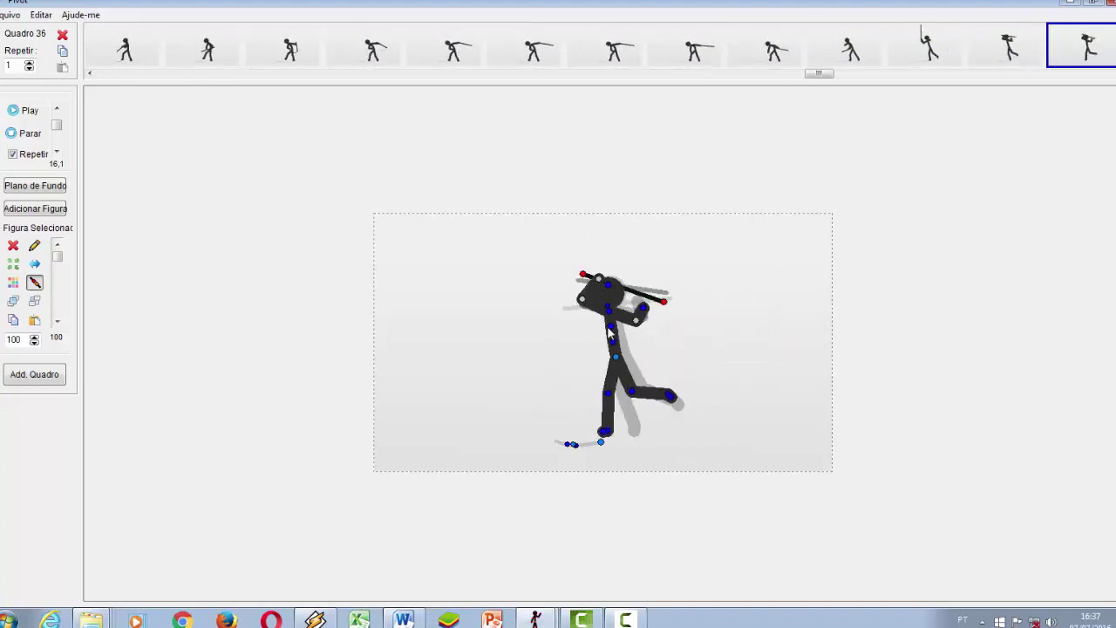
Step on from frame 36 through the remaining frames and play the whole animation
{"action": "key", "text": "Right"}
{"action": "key", "text": "Right"}
{"action": "key", "text": "Right"}
{"action": "key", "text": "Right"}
{"action": "key", "text": "Right"}
{"action": "key", "text": "Right"}
{"action": "key", "text": "Right"}
{"action": "key", "text": "Right"}
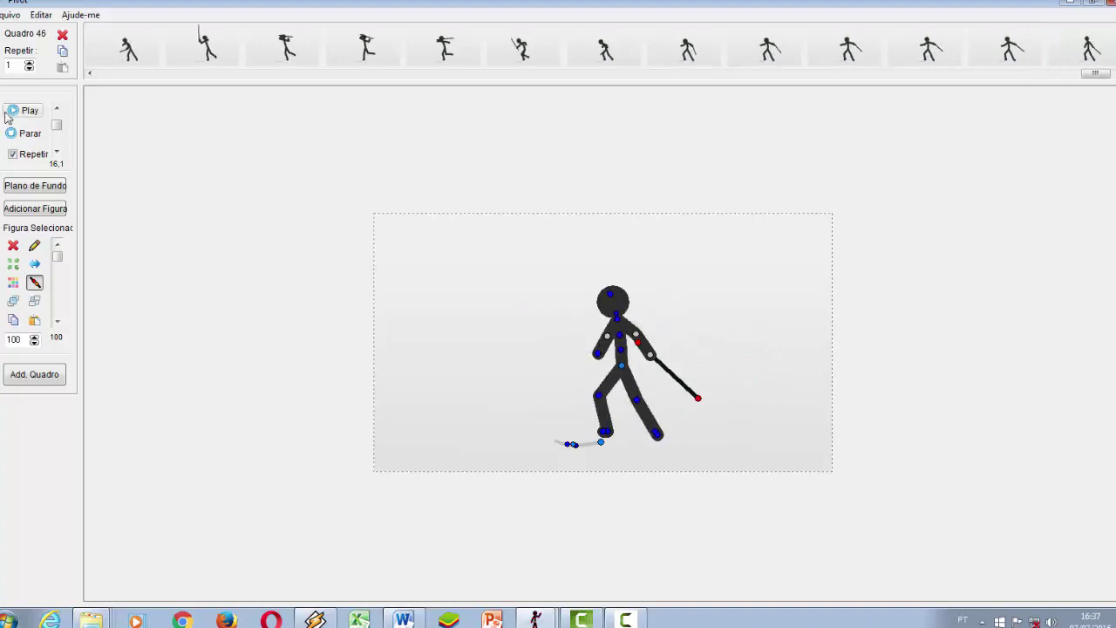
{"action": "left_click", "coordinate": [9, 114]}
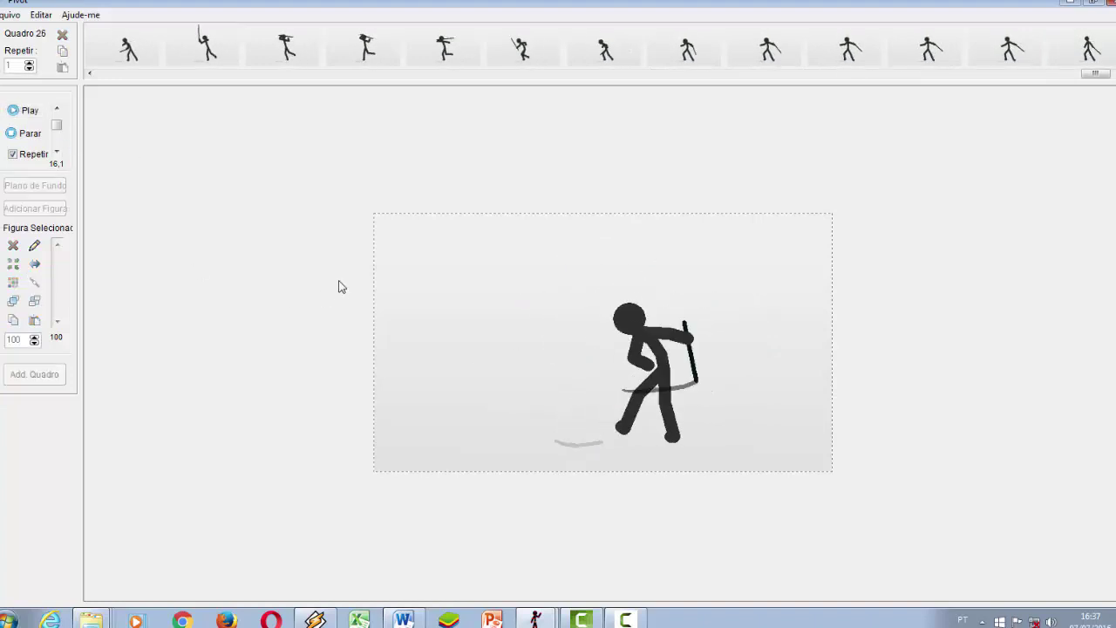
Play the thrown-sword animation, stop it and step through to frame 13 to examine the running figure's windup
{"action": "left_click", "coordinate": [31, 114]}
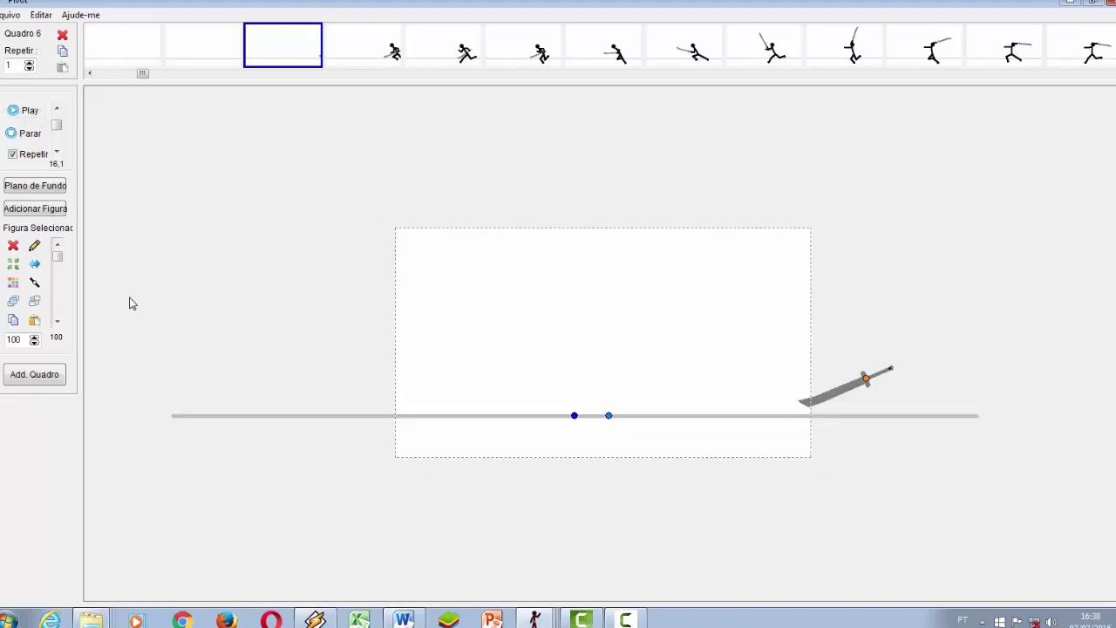
{"action": "left_click", "coordinate": [26, 114]}
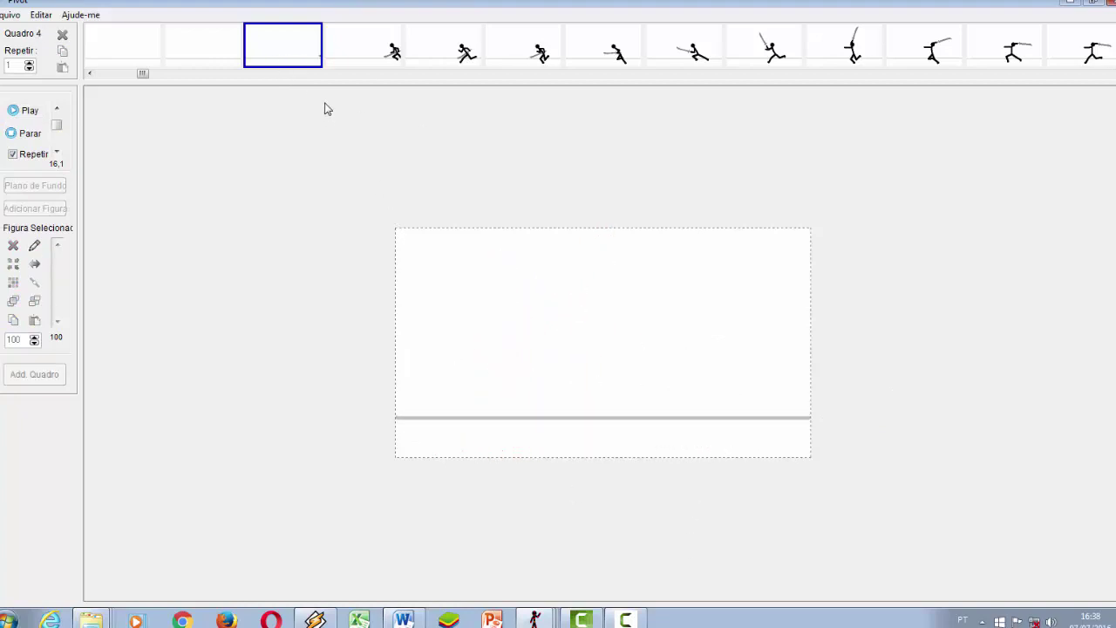
{"action": "left_click", "coordinate": [331, 55]}
{"action": "key", "text": "Right"}
{"action": "key", "text": "Right"}
{"action": "key", "text": "Right"}
{"action": "key", "text": "Right"}
{"action": "key", "text": "Right"}
{"action": "key", "text": "Right"}
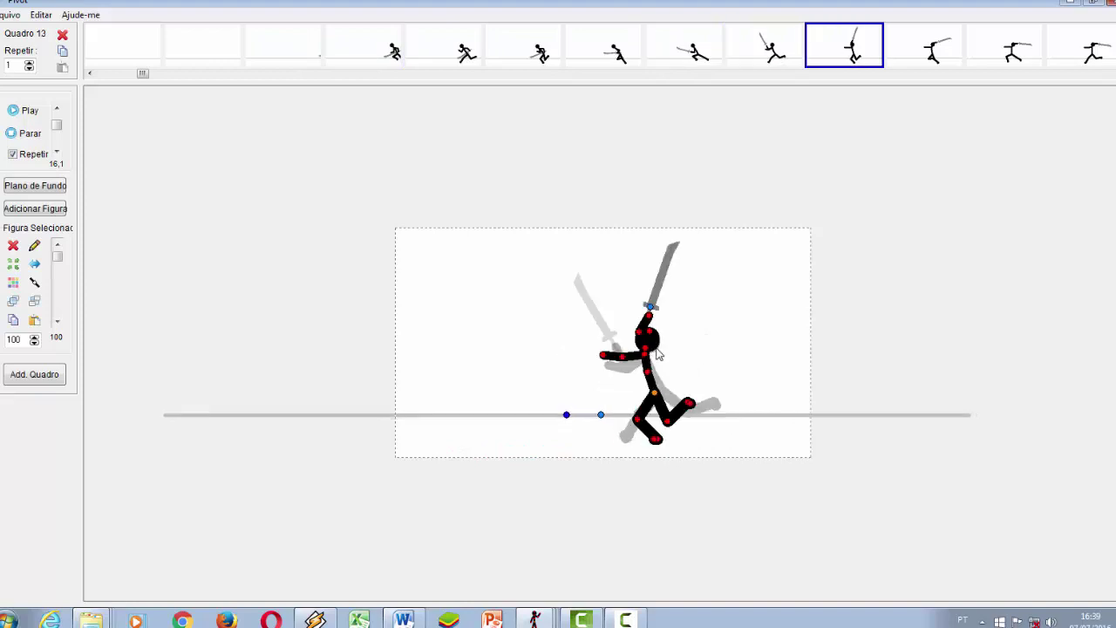
Step on from frame 13 to frame 22 to examine the throw and the sword's spin in flight
{"action": "key", "text": "Right"}
{"action": "key", "text": "Right"}
{"action": "key", "text": "Right"}
{"action": "key", "text": "Right"}
{"action": "key", "text": "Right"}
{"action": "key", "text": "Right"}
{"action": "key", "text": "Right"}
{"action": "key", "text": "Right"}
{"action": "key", "text": "Right"}
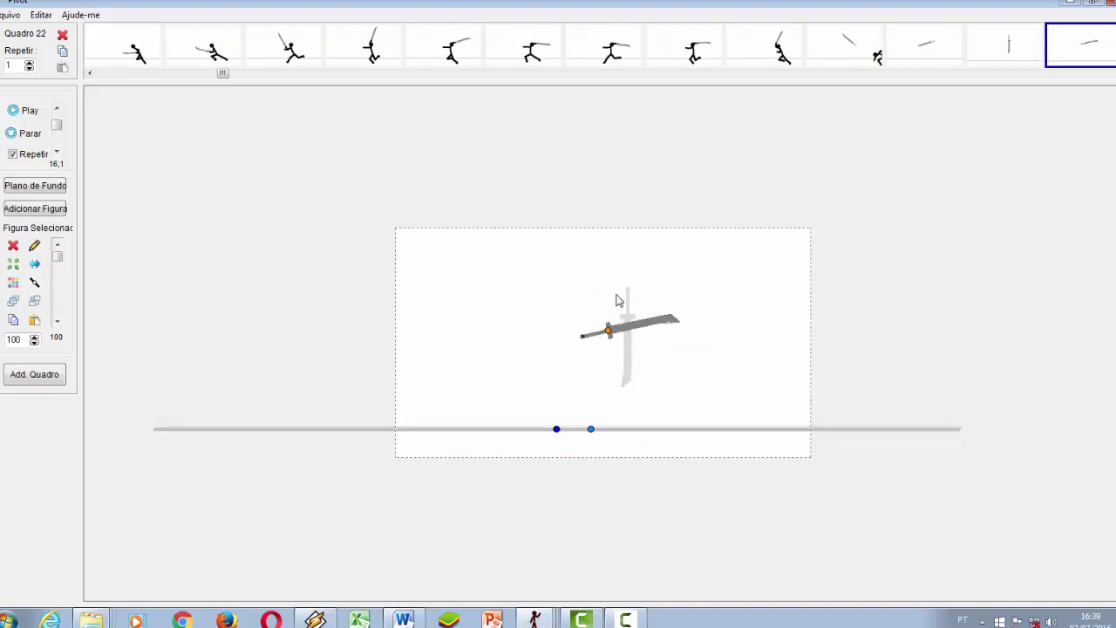
Step on from frame 22 to frame 30 to examine the sword's impact on the second figure
{"action": "key", "text": "Right"}
{"action": "key", "text": "Right"}
{"action": "key", "text": "Right"}
{"action": "key", "text": "Right"}
{"action": "key", "text": "Right"}
{"action": "key", "text": "Right"}
{"action": "key", "text": "Right"}
{"action": "key", "text": "Right"}
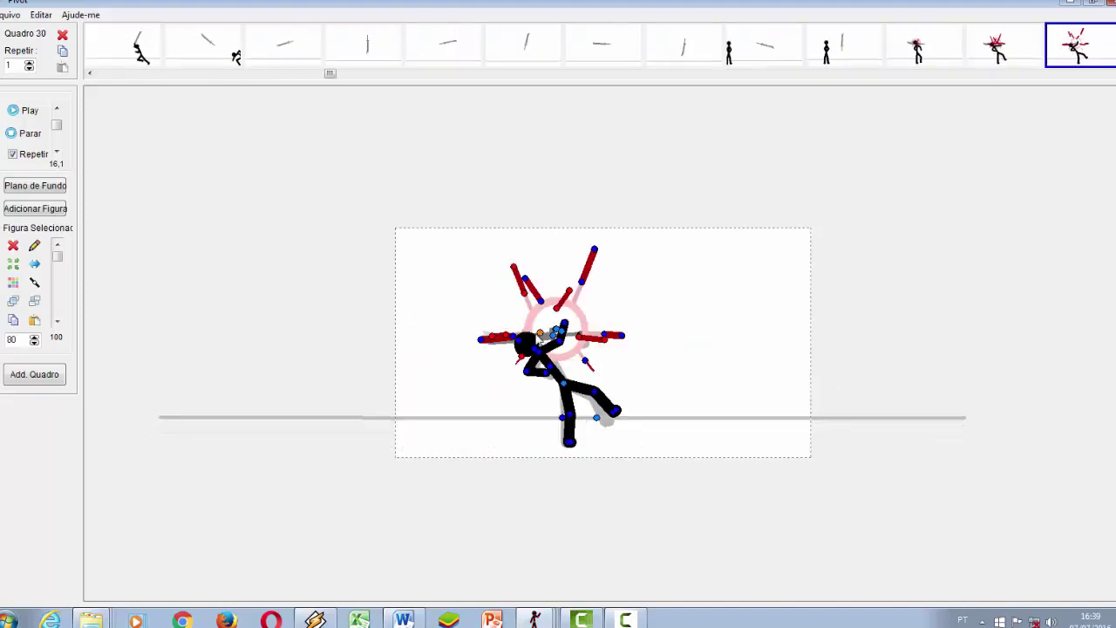
Step back from frame 30 to frame 17 and play the animation again
{"action": "key", "text": "Left"}
{"action": "key", "text": "Left"}
{"action": "key", "text": "Left"}
{"action": "key", "text": "Left"}
{"action": "key", "text": "Left"}
{"action": "key", "text": "Left"}
{"action": "key", "text": "Left"}
{"action": "key", "text": "Left"}
{"action": "key", "text": "Left"}
{"action": "key", "text": "Left"}
{"action": "key", "text": "Left"}
{"action": "key", "text": "Left"}
{"action": "key", "text": "Left"}
{"action": "left_click", "coordinate": [24, 110]}
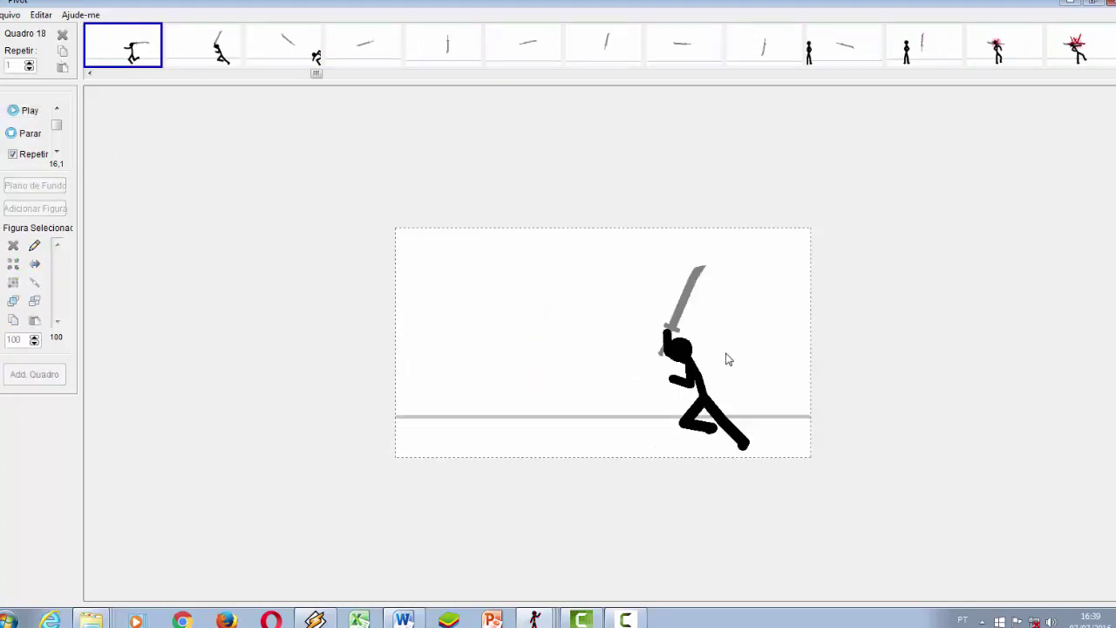
Stop the playback at frame 20 and step through to frame 30 to examine the spinning sword and the hit
{"action": "left_click", "coordinate": [295, 45]}
{"action": "left_click", "coordinate": [383, 45]}
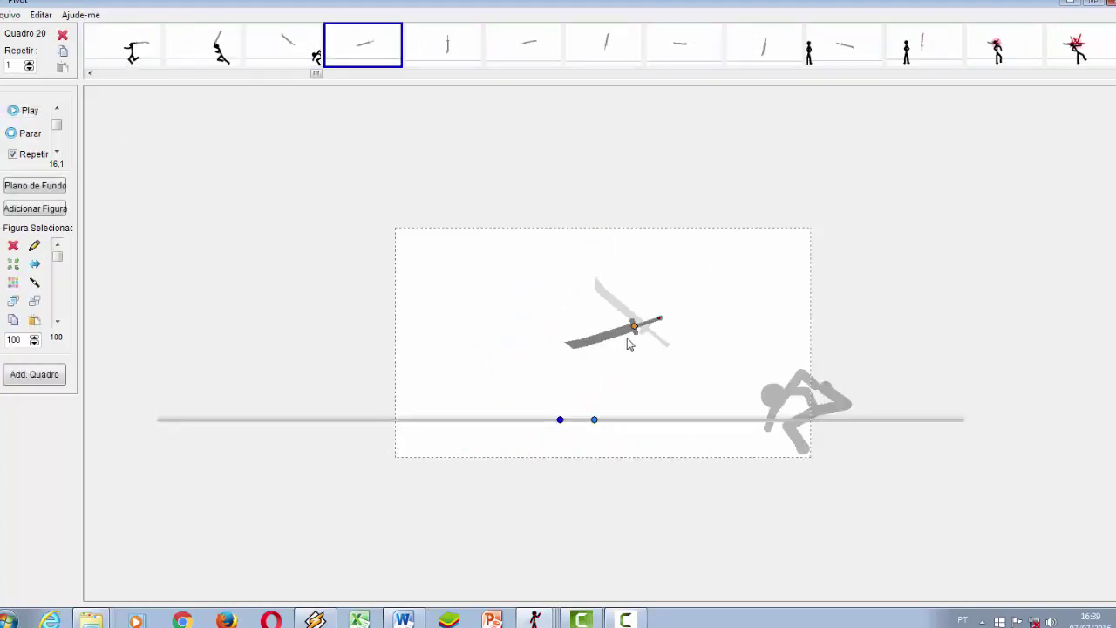
{"action": "key", "text": "Right"}
{"action": "key", "text": "Right"}
{"action": "key", "text": "Right"}
{"action": "key", "text": "Right"}
{"action": "key", "text": "Right"}
{"action": "key", "text": "Right"}
{"action": "key", "text": "Right"}
{"action": "key", "text": "Right"}
{"action": "key", "text": "Right"}
{"action": "key", "text": "Right"}
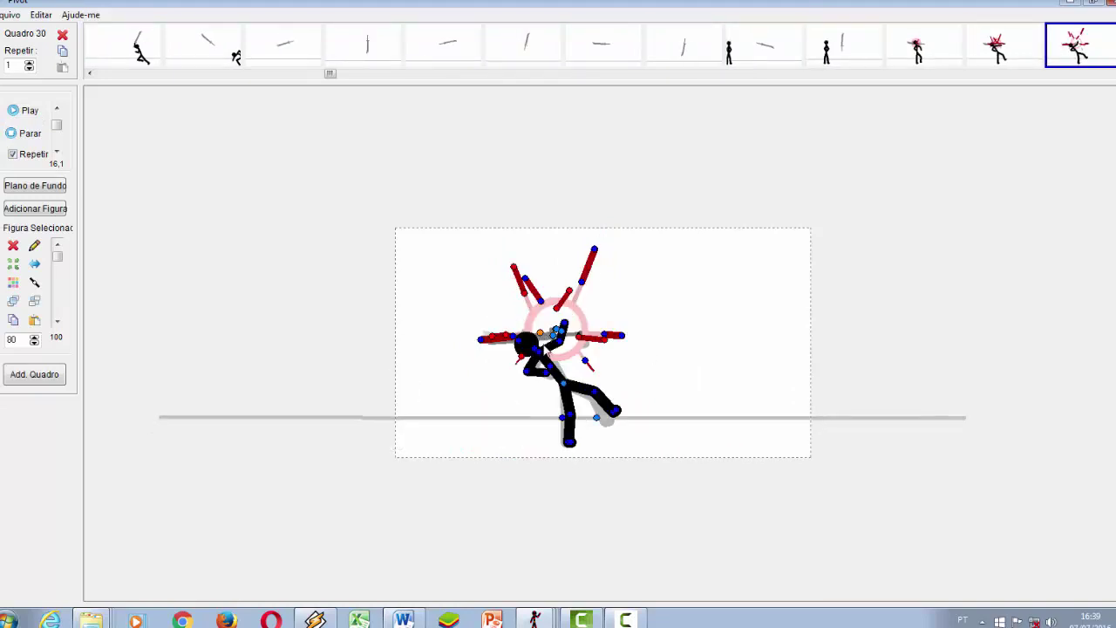
Step on from frame 30 to frame 39 to examine the struck figure's fall and the blood particles
{"action": "key", "text": "Right"}
{"action": "key", "text": "Right"}
{"action": "key", "text": "Right"}
{"action": "key", "text": "Right"}
{"action": "key", "text": "Right"}
{"action": "key", "text": "Right"}
{"action": "key", "text": "Right"}
{"action": "key", "text": "Right"}
{"action": "key", "text": "Right"}
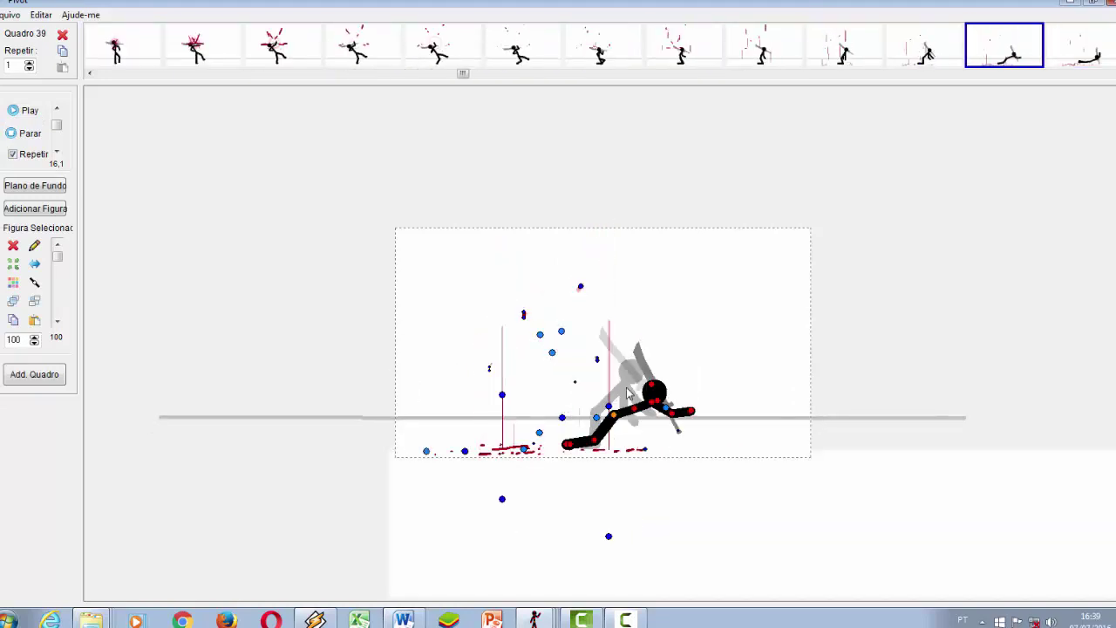
Step back from frame 39 to the impact frames and forward to frame 36 to re-examine the particles
{"action": "key", "text": "Left"}
{"action": "key", "text": "Left"}
{"action": "key", "text": "Left"}
{"action": "key", "text": "Left"}
{"action": "key", "text": "Left"}
{"action": "key", "text": "Left"}
{"action": "key", "text": "Left"}
{"action": "key", "text": "Left"}
{"action": "key", "text": "Left"}
{"action": "key", "text": "Left"}
{"action": "key", "text": "Right"}
{"action": "key", "text": "Right"}
{"action": "key", "text": "Right"}
{"action": "key", "text": "Right"}
{"action": "key", "text": "Right"}
{"action": "key", "text": "Right"}
{"action": "key", "text": "Right"}
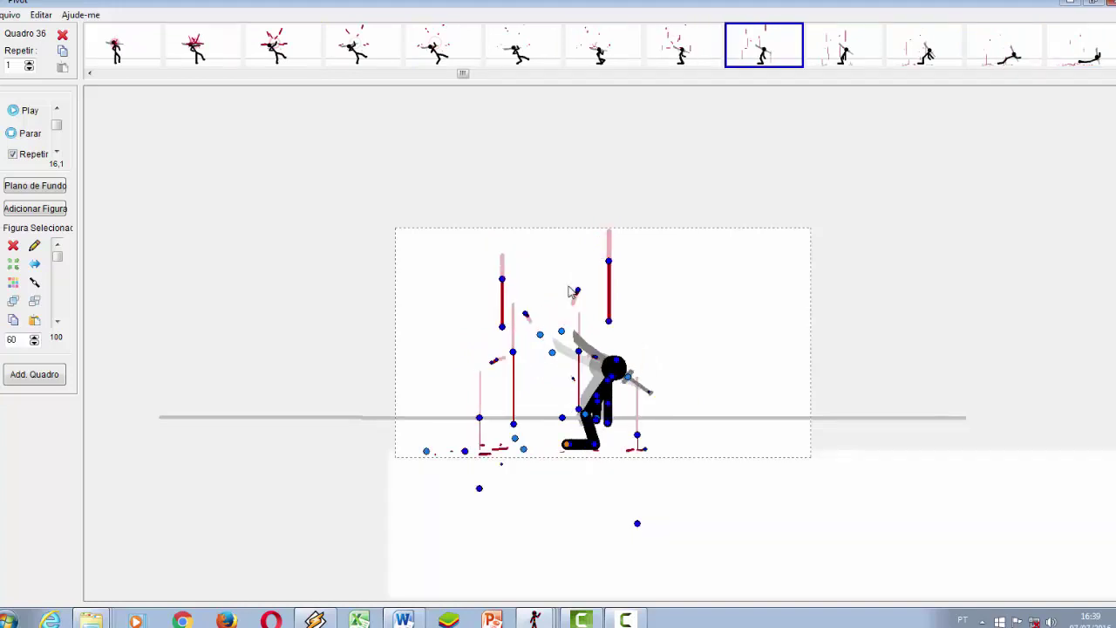
Step on from frame 36 to frame 53 to examine the figure landing and settling on the ground
{"action": "key", "text": "Right"}
{"action": "key", "text": "Right"}
{"action": "key", "text": "Right"}
{"action": "key", "text": "Right"}
{"action": "key", "text": "Right"}
{"action": "key", "text": "Right"}
{"action": "key", "text": "Right"}
{"action": "key", "text": "Right"}
{"action": "key", "text": "Right"}
{"action": "key", "text": "Right"}
{"action": "key", "text": "Right"}
{"action": "key", "text": "Right"}
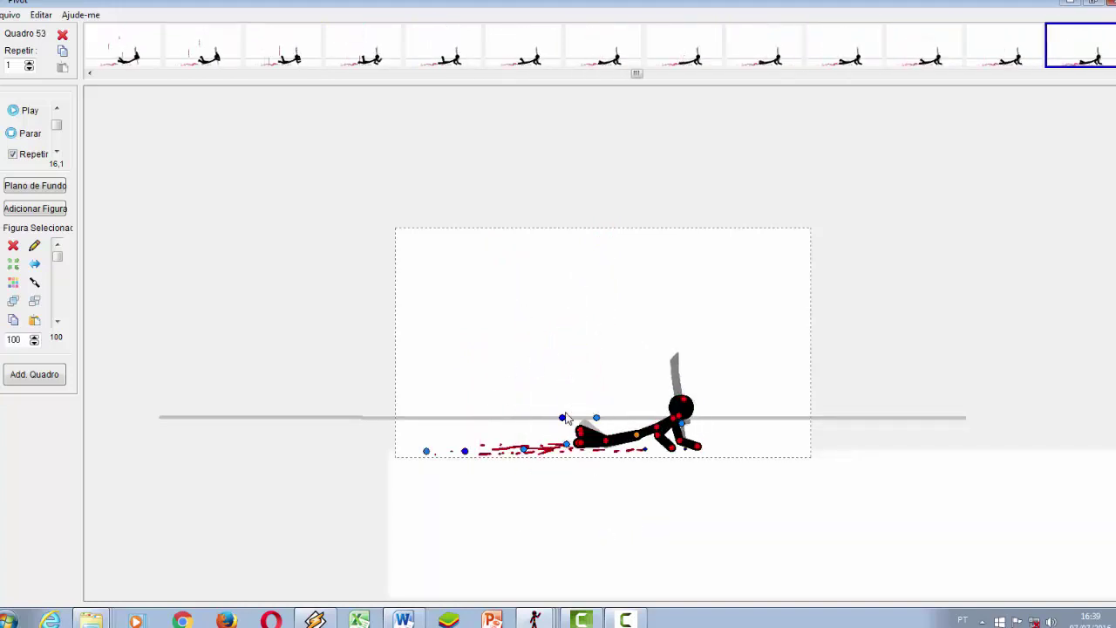
Step on past frame 53 and back to frame 65 to examine the wounded figure propped on its arms
{"action": "key", "text": "Right"}
{"action": "key", "text": "Right"}
{"action": "key", "text": "Right"}
{"action": "key", "text": "Right"}
{"action": "key", "text": "Right"}
{"action": "key", "text": "Right"}
{"action": "key", "text": "Right"}
{"action": "key", "text": "Right"}
{"action": "key", "text": "Right"}
{"action": "key", "text": "Right"}
{"action": "key", "text": "Right"}
{"action": "key", "text": "Right"}
{"action": "key", "text": "Right"}
{"action": "key", "text": "Right"}
{"action": "key", "text": "Right"}
{"action": "key", "text": "Right"}
{"action": "key", "text": "Right"}
{"action": "key", "text": "Right"}
{"action": "key", "text": "Right"}
{"action": "key", "text": "Right"}
{"action": "key", "text": "Left"}
{"action": "key", "text": "Left"}
{"action": "key", "text": "Left"}
{"action": "key", "text": "Left"}
{"action": "key", "text": "Left"}
{"action": "key", "text": "Left"}
{"action": "key", "text": "Left"}
{"action": "key", "text": "Left"}
{"action": "key", "text": "Left"}
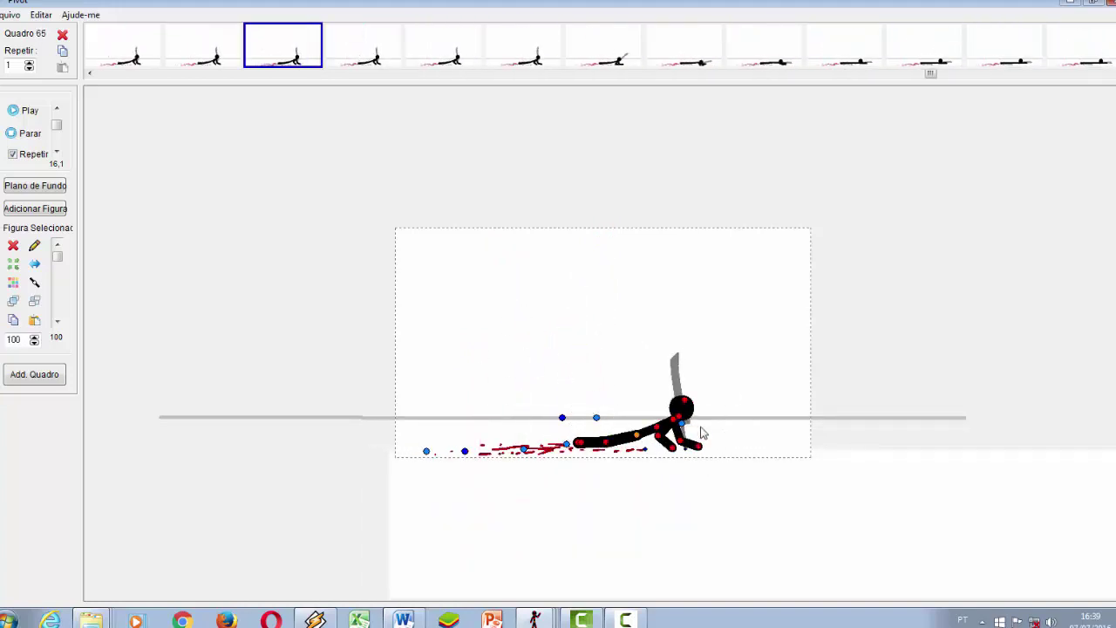
Step on from frame 65 to frame 89 to examine the figure collapsing flat on the ground
{"action": "key", "text": "Right"}
{"action": "key", "text": "Right"}
{"action": "key", "text": "Right"}
{"action": "key", "text": "Right"}
{"action": "key", "text": "Right"}
{"action": "key", "text": "Right"}
{"action": "key", "text": "Right"}
{"action": "key", "text": "Right"}
{"action": "key", "text": "Right"}
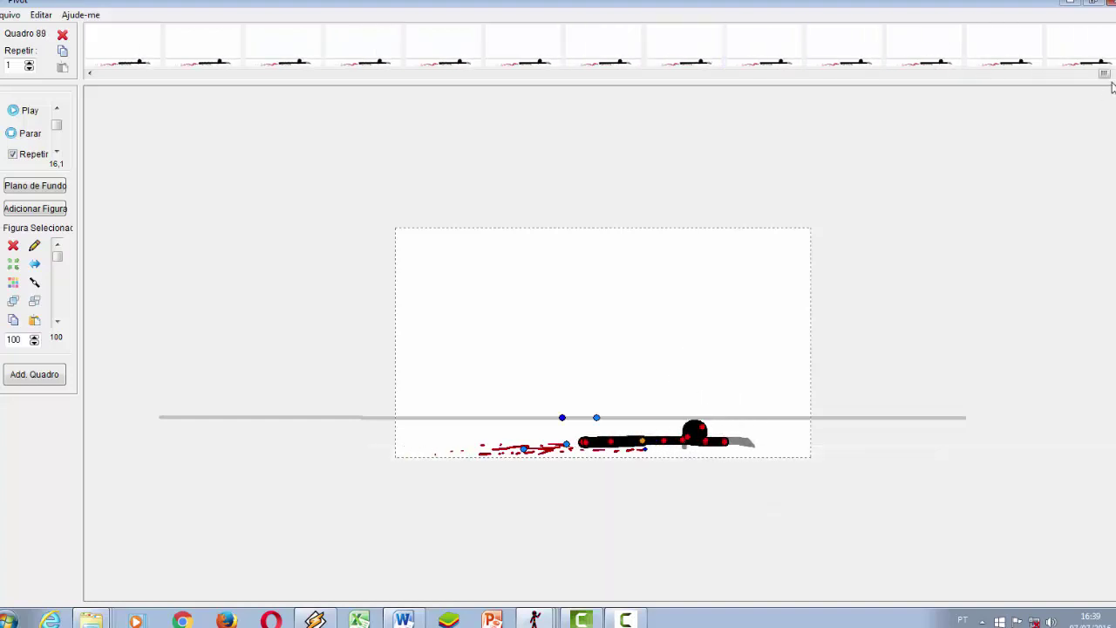
Go back through the timeline and replay the thrown-sword animation to review the whole hit
{"action": "left_click_drag", "start_coordinate": [958, 73], "coordinate": [370, 87]}
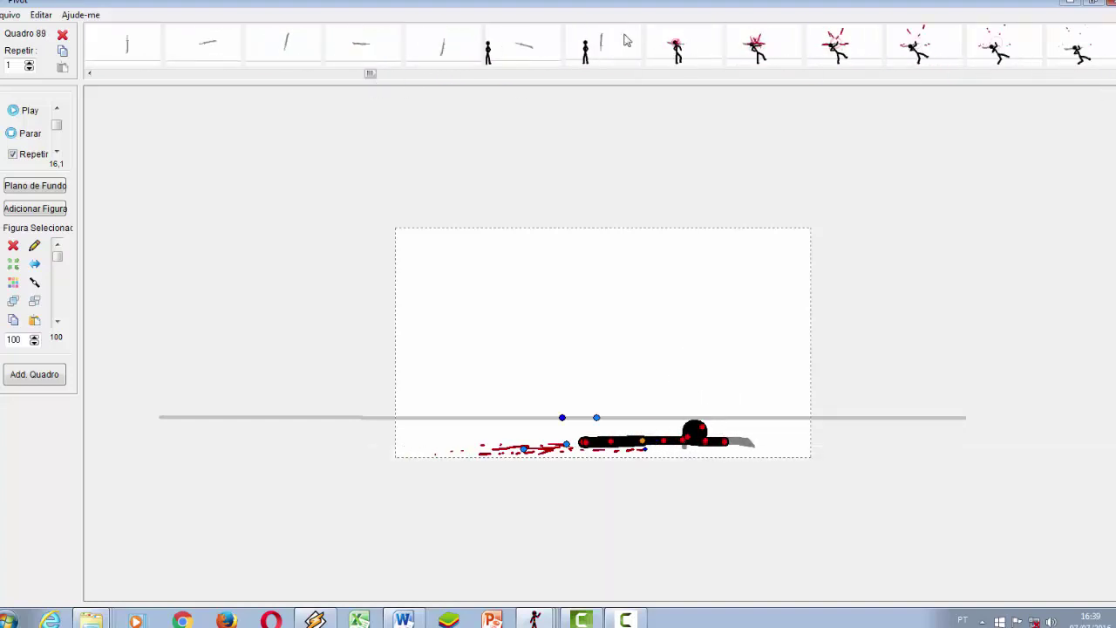
{"action": "left_click", "coordinate": [30, 110]}
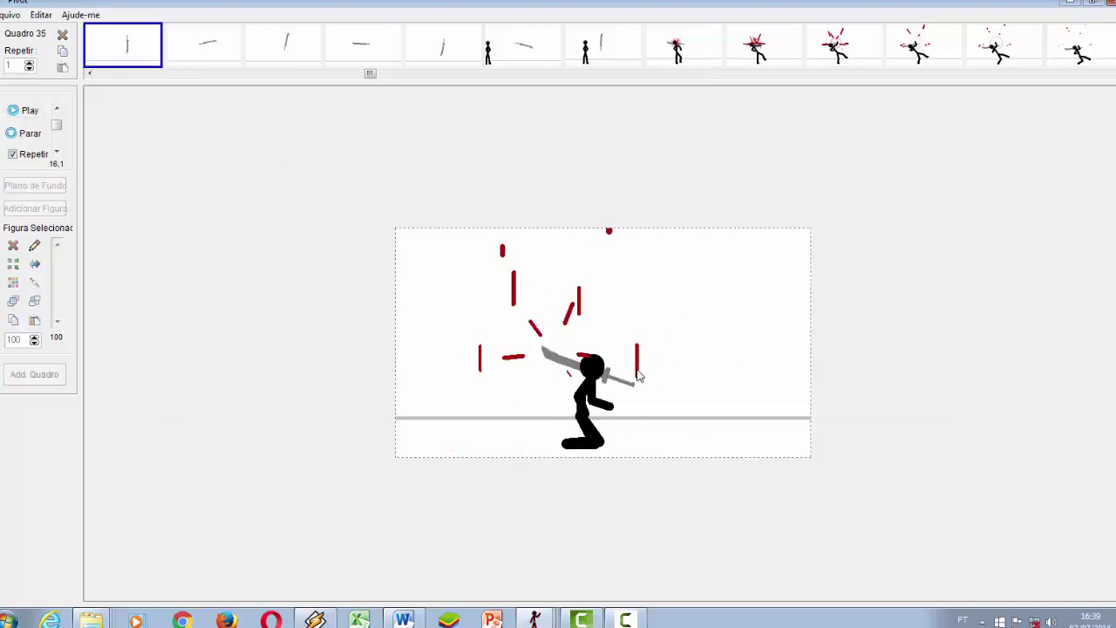
{"action": "left_click_drag", "start_coordinate": [373, 79], "coordinate": [227, 83]}
{"action": "left_click", "coordinate": [137, 62]}
{"action": "left_click", "coordinate": [30, 110]}
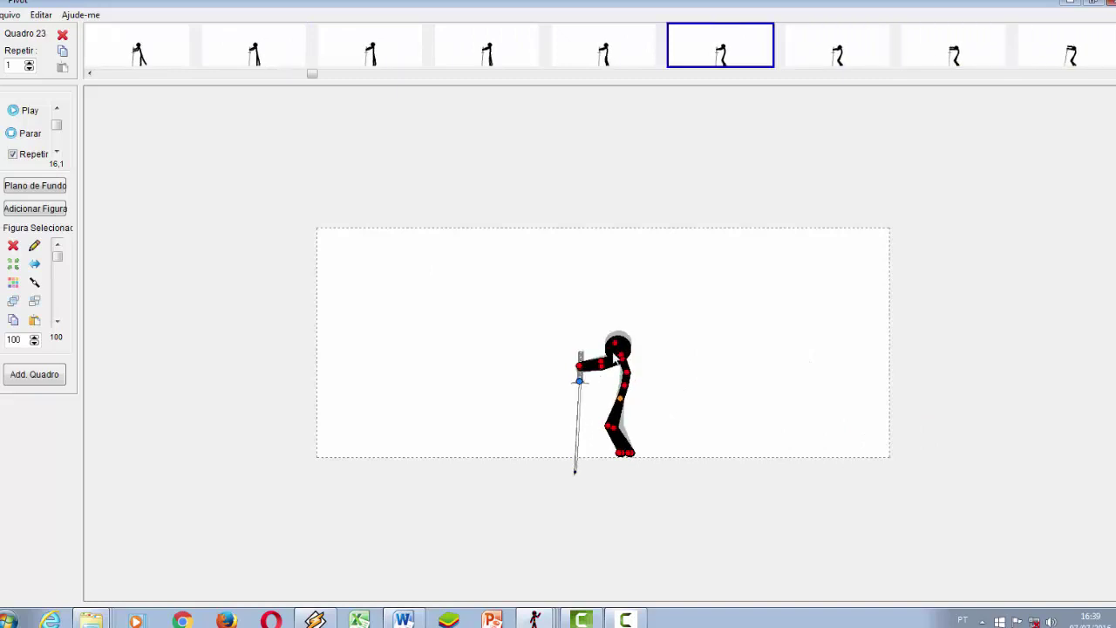
Step from frame 23 to frame 31 of the solo sword animation to examine the first swing and its trail
{"action": "left_click", "coordinate": [35, 374]}
{"action": "left_click", "coordinate": [35, 374]}
{"action": "left_click", "coordinate": [35, 374]}
{"action": "left_click", "coordinate": [34, 374]}
{"action": "left_click", "coordinate": [35, 374]}
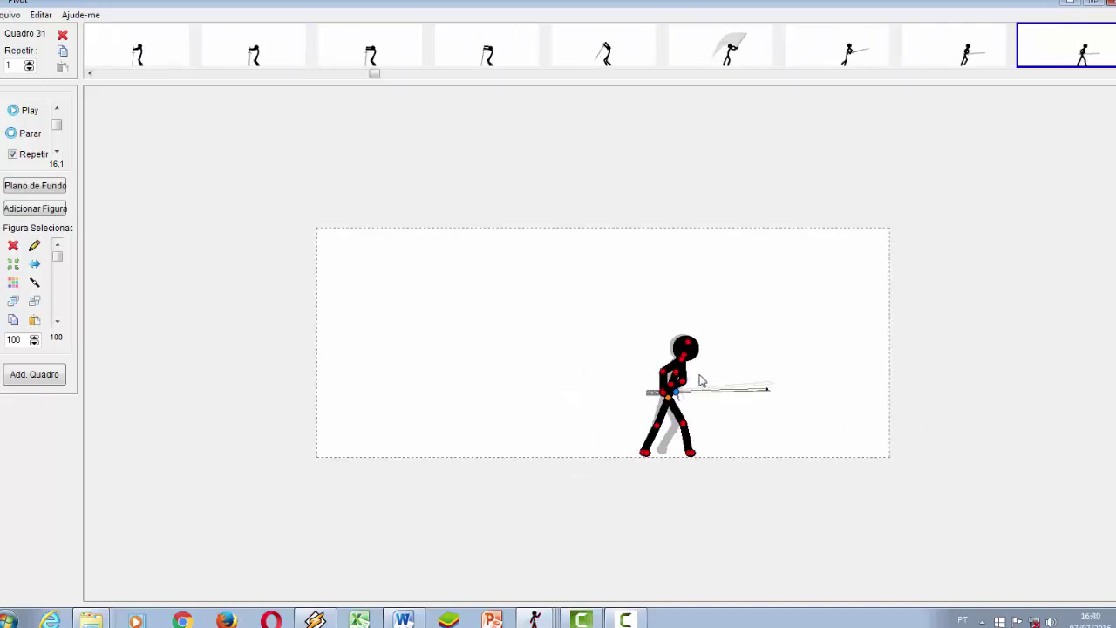
Step on from frame 31 to frame 39 to examine the second swing and the raised-leg turn
{"action": "left_click", "coordinate": [35, 375]}
{"action": "left_click", "coordinate": [35, 374]}
{"action": "left_click", "coordinate": [35, 374]}
{"action": "left_click", "coordinate": [35, 374]}
{"action": "left_click", "coordinate": [34, 375]}
{"action": "left_click", "coordinate": [34, 374]}
{"action": "left_click", "coordinate": [35, 374]}
{"action": "left_click", "coordinate": [35, 374]}
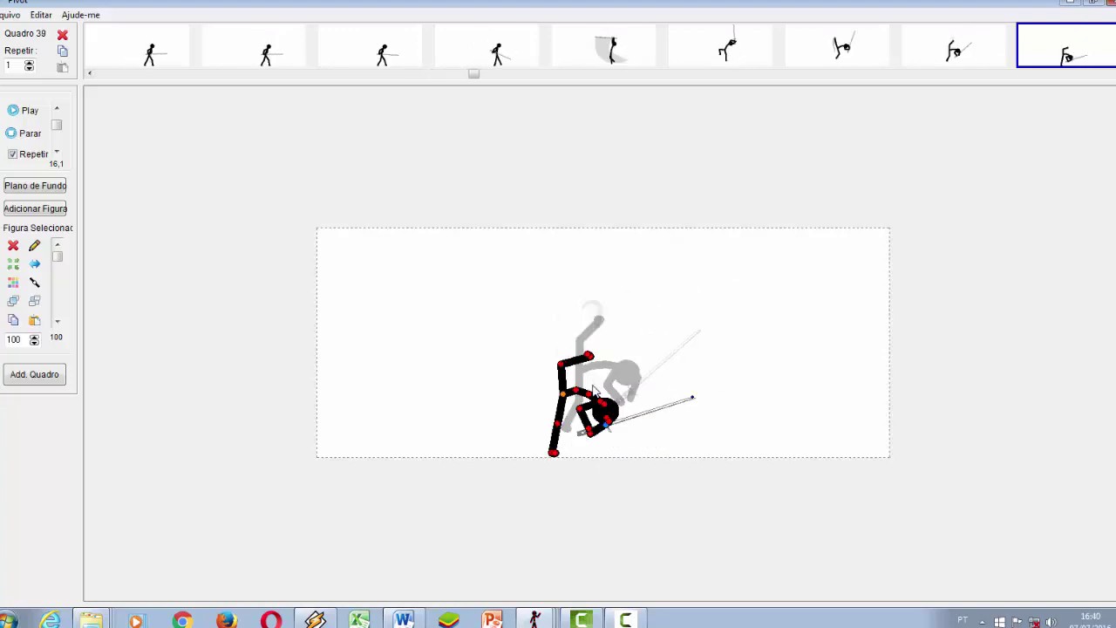
Step on from frame 39 to frame 47 to examine the rising slash, the jump and the downward strike
{"action": "left_click", "coordinate": [35, 375]}
{"action": "left_click", "coordinate": [35, 374]}
{"action": "left_click", "coordinate": [35, 374]}
{"action": "left_click", "coordinate": [35, 374]}
{"action": "left_click", "coordinate": [34, 375]}
{"action": "left_click", "coordinate": [35, 374]}
{"action": "left_click", "coordinate": [35, 374]}
{"action": "left_click", "coordinate": [35, 374]}
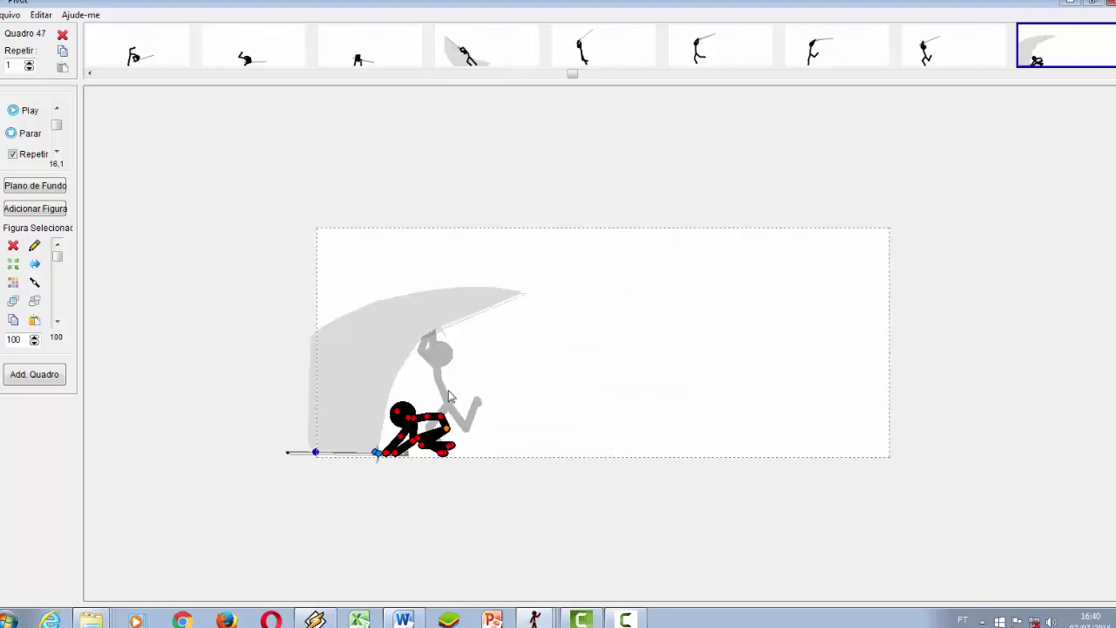
Step on from frame 47 to frame 55 to examine the crouch, the recovery and the overhead swing
{"action": "left_click", "coordinate": [35, 374]}
{"action": "left_click", "coordinate": [35, 375]}
{"action": "left_click", "coordinate": [35, 374]}
{"action": "left_click", "coordinate": [35, 374]}
{"action": "left_click", "coordinate": [35, 374]}
{"action": "left_click", "coordinate": [35, 375]}
{"action": "left_click", "coordinate": [35, 374]}
{"action": "left_click", "coordinate": [35, 374]}
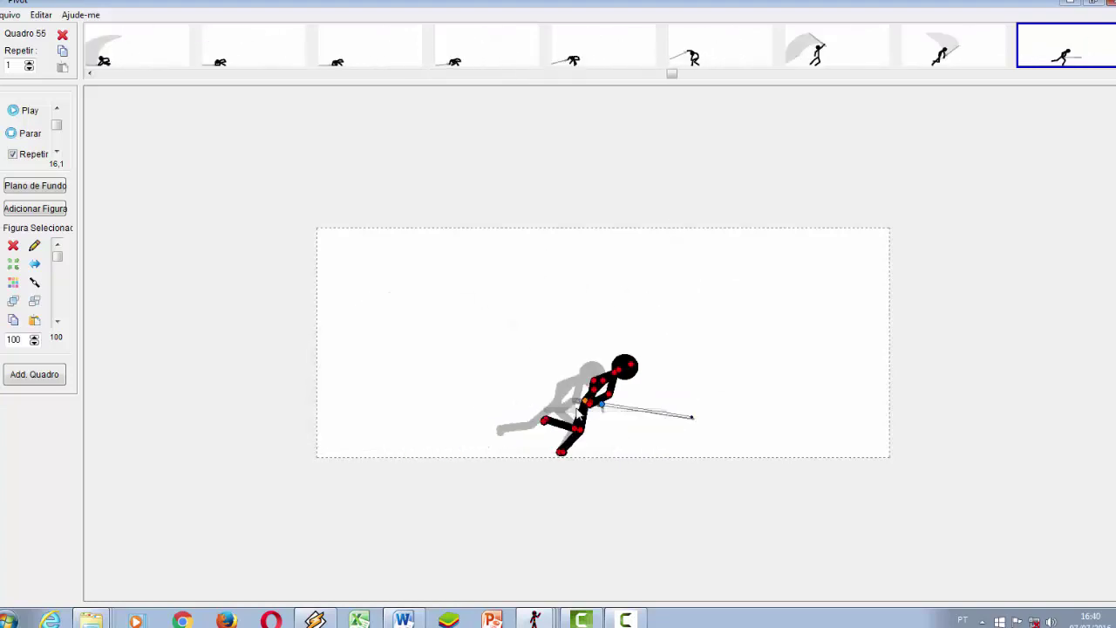
Step on from frame 55 to frame 61 to examine the run-up and the airborne pose with the raised sword
{"action": "left_click", "coordinate": [35, 374]}
{"action": "left_click", "coordinate": [35, 374]}
{"action": "left_click", "coordinate": [35, 375]}
{"action": "left_click", "coordinate": [35, 375]}
{"action": "left_click", "coordinate": [35, 374]}
{"action": "left_click", "coordinate": [35, 375]}
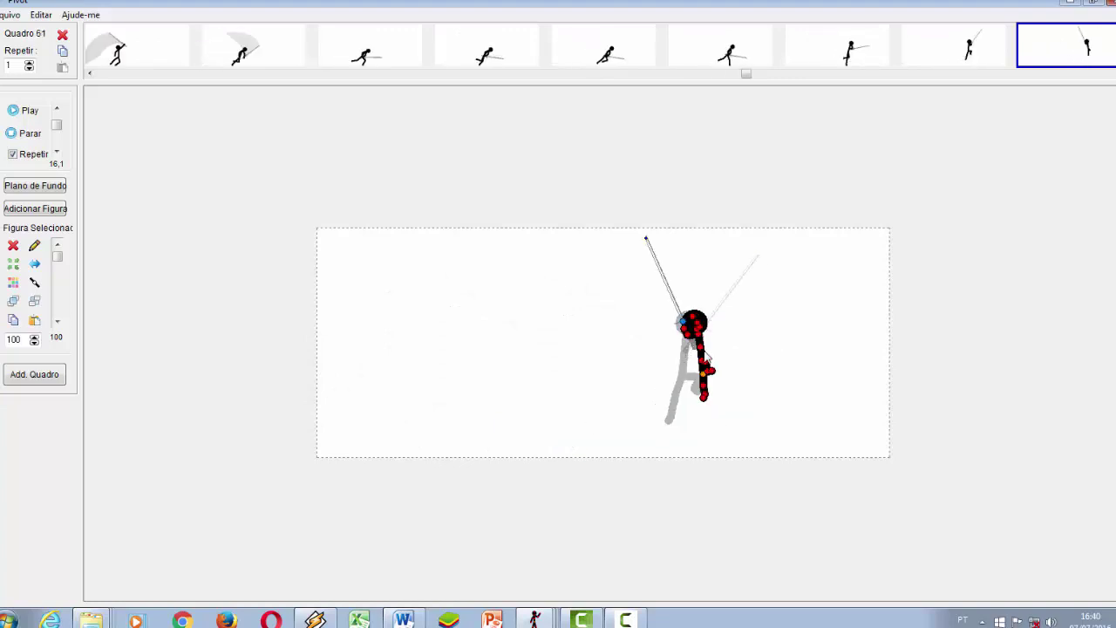
Step on from frame 61 past frame 67 to examine the landing, the trailing slash and the final stance
{"action": "left_click", "coordinate": [35, 374]}
{"action": "left_click", "coordinate": [35, 374]}
{"action": "left_click", "coordinate": [35, 374]}
{"action": "left_click", "coordinate": [35, 374]}
{"action": "left_click", "coordinate": [35, 374]}
{"action": "left_click", "coordinate": [35, 374]}
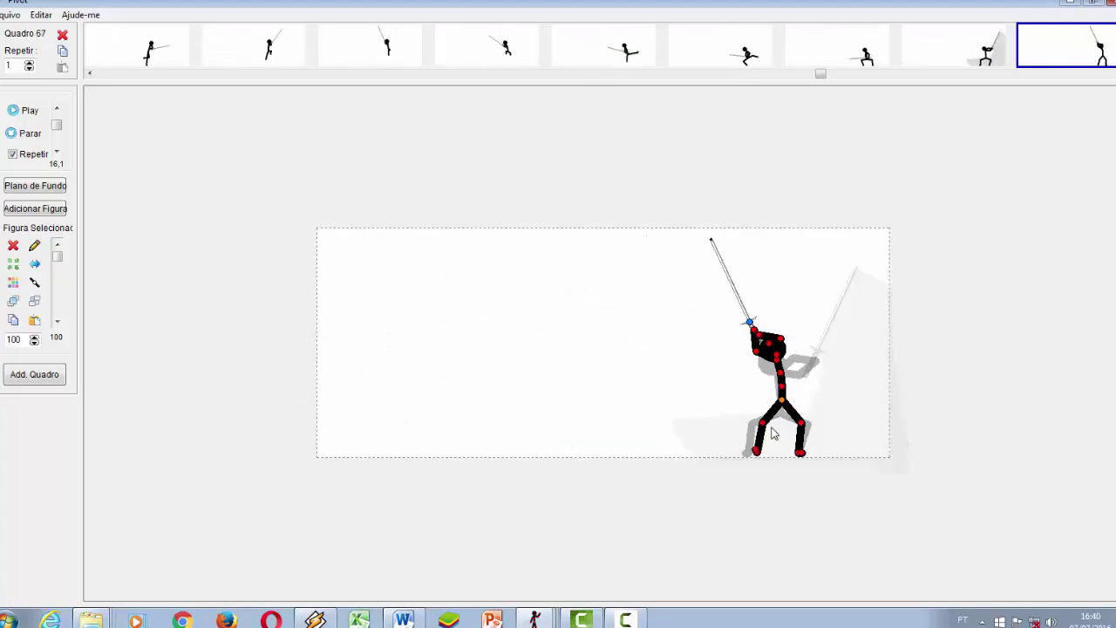
{"action": "left_click", "coordinate": [34, 375]}
{"action": "left_click", "coordinate": [35, 375]}
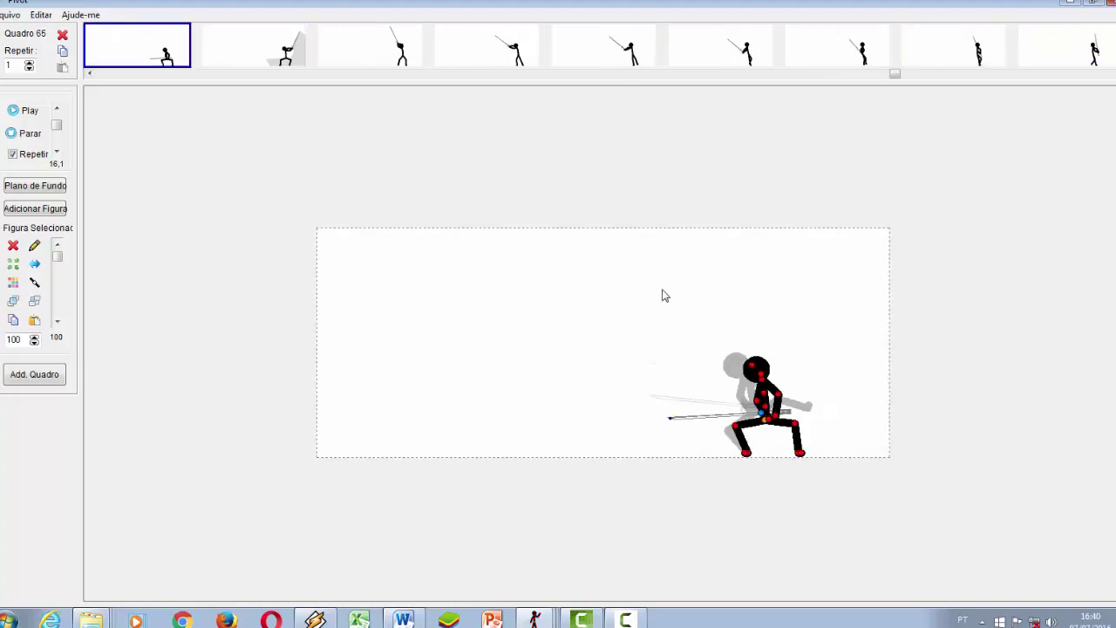
Step back from frame 65 to frame 58 to re-examine the jump and its run-up
{"action": "key", "text": "Left"}
{"action": "key", "text": "Right"}
{"action": "key", "text": "Right"}
{"action": "key", "text": "Right"}
{"action": "key", "text": "Right"}
{"action": "key", "text": "Right"}
{"action": "key", "text": "Right"}
{"action": "key", "text": "Right"}
{"action": "key", "text": "Right"}
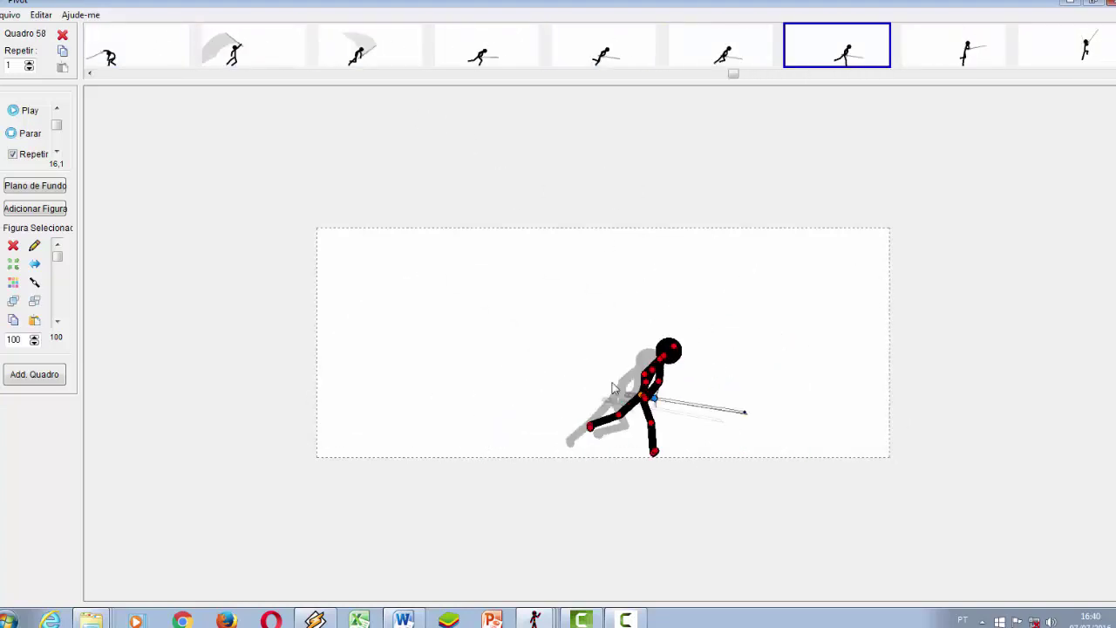
Step back from frame 58 to frame 39 to re-examine the slashes and their body movement
{"action": "key", "text": "Left"}
{"action": "key", "text": "Left"}
{"action": "key", "text": "Left"}
{"action": "key", "text": "Left"}
{"action": "key", "text": "Left"}
{"action": "key", "text": "Left"}
{"action": "key", "text": "Left"}
{"action": "key", "text": "Left"}
{"action": "key", "text": "Left"}
{"action": "key", "text": "Left"}
{"action": "key", "text": "Left"}
{"action": "key", "text": "Left"}
{"action": "key", "text": "Left"}
{"action": "key", "text": "Left"}
{"action": "key", "text": "Left"}
{"action": "key", "text": "Left"}
{"action": "key", "text": "Left"}
{"action": "key", "text": "Left"}
{"action": "key", "text": "Left"}
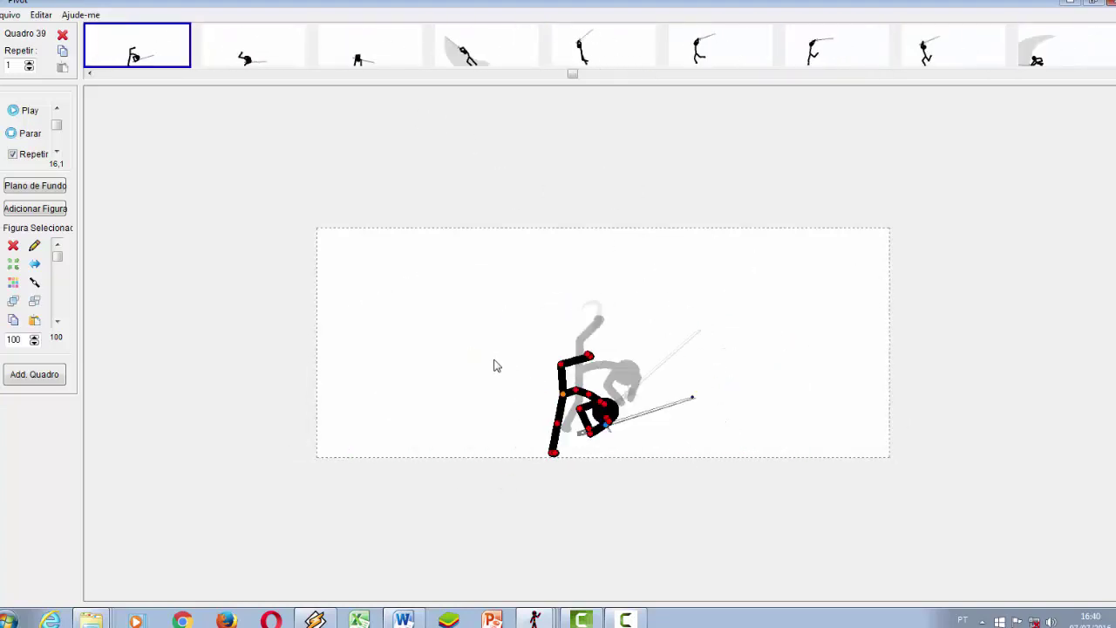
Step forward again from frame 39 through frame 42 and beyond to re-examine the curved slash trail and following moves
{"action": "key", "text": "Right"}
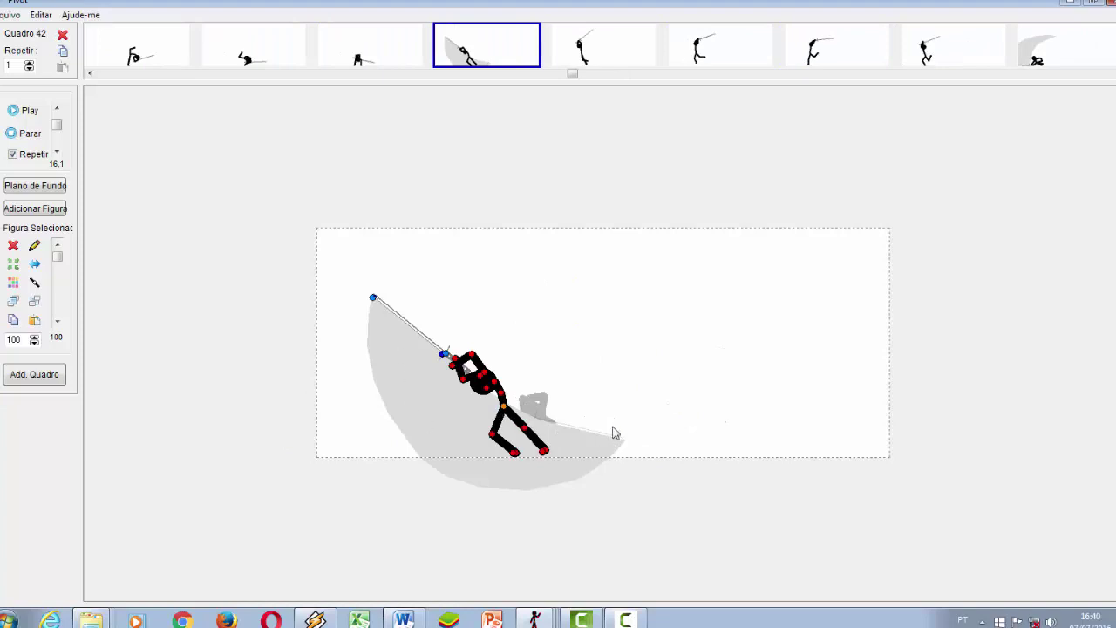
{"action": "key", "text": "Right"}
{"action": "key", "text": "Right"}
{"action": "key", "text": "Right"}
{"action": "key", "text": "Right"}
{"action": "key", "text": "Right"}
{"action": "key", "text": "Right"}
{"action": "key", "text": "Right"}
{"action": "key", "text": "Right"}
{"action": "key", "text": "Right"}
{"action": "key", "text": "Right"}
{"action": "key", "text": "Right"}
{"action": "key", "text": "Right"}
{"action": "key", "text": "Right"}
{"action": "key", "text": "Right"}
{"action": "key", "text": "Right"}
{"action": "key", "text": "Right"}
{"action": "key", "text": "Right"}
{"action": "key", "text": "Right"}
{"action": "key", "text": "Right"}
{"action": "key", "text": "Right"}
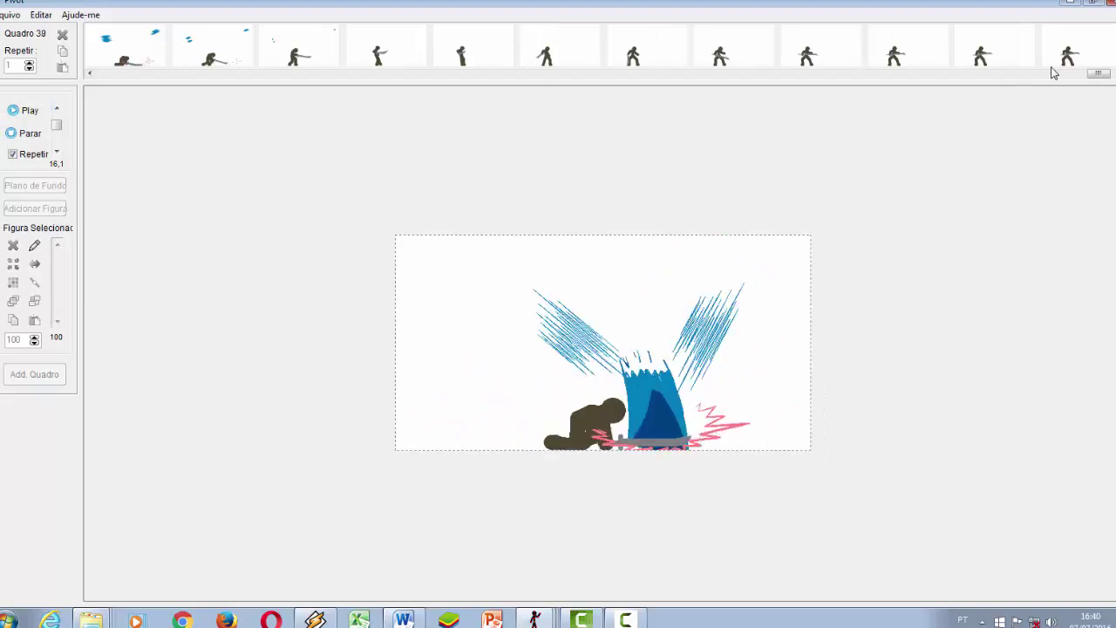
Go to the opening frames of the fire-and-water sword animation and step from frame 4 to frame 7 to examine the stretched blade
{"action": "left_click", "coordinate": [136, 54]}
{"action": "left_click", "coordinate": [183, 52]}
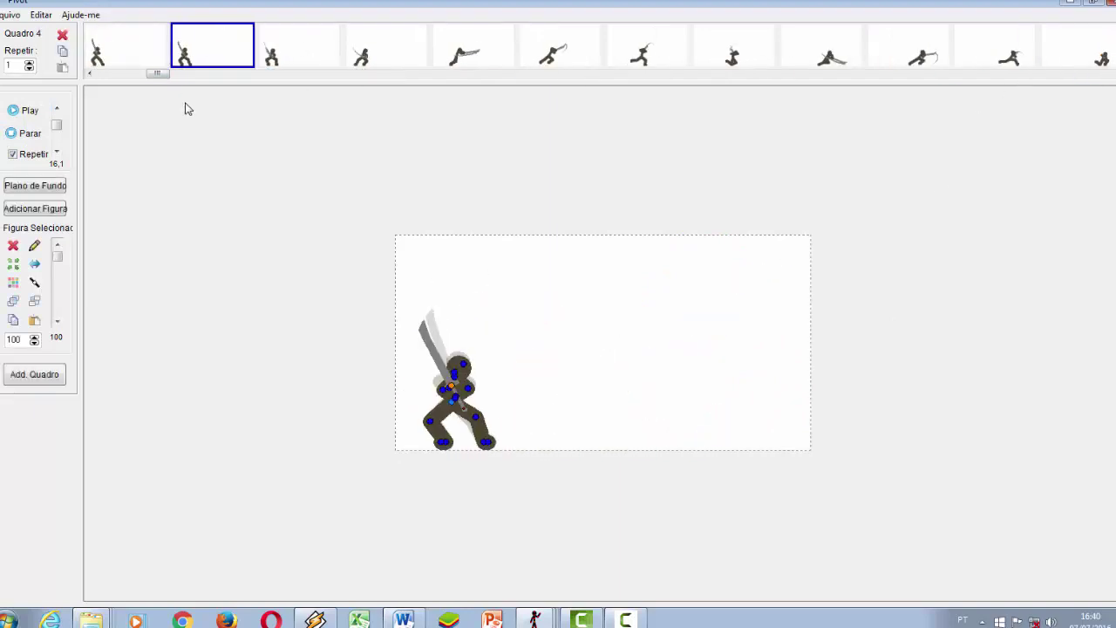
{"action": "key", "text": "Right"}
{"action": "key", "text": "Right"}
{"action": "key", "text": "Right"}
{"action": "key", "text": "Right"}
{"action": "key", "text": "Right"}
{"action": "key", "text": "Right"}
{"action": "key", "text": "Right"}
{"action": "key", "text": "Right"}
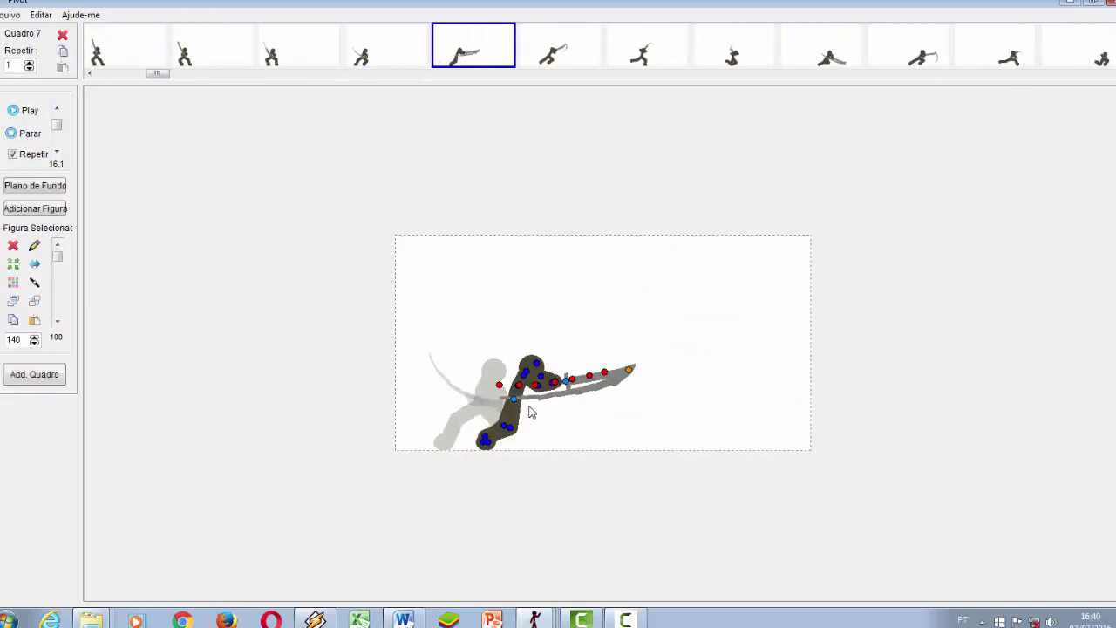
Step on from frame 7 to frame 14 to examine the second swing, the crouch and the first flame
{"action": "key", "text": "Left"}
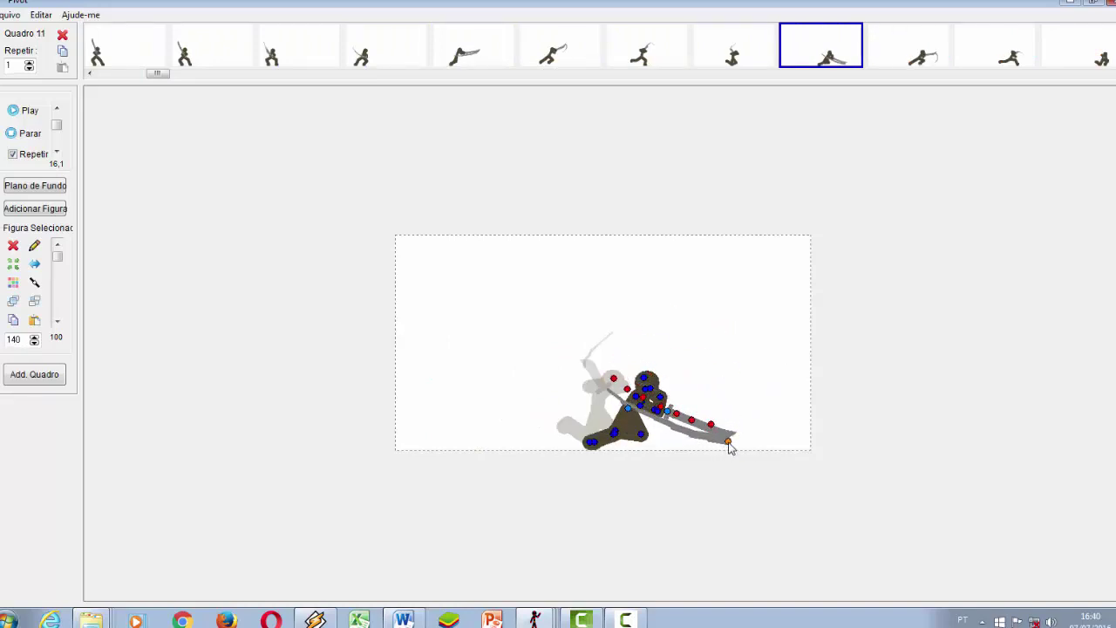
{"action": "key", "text": "Right"}
{"action": "key", "text": "Right"}
{"action": "key", "text": "Right"}
{"action": "key", "text": "Right"}
{"action": "key", "text": "Right"}
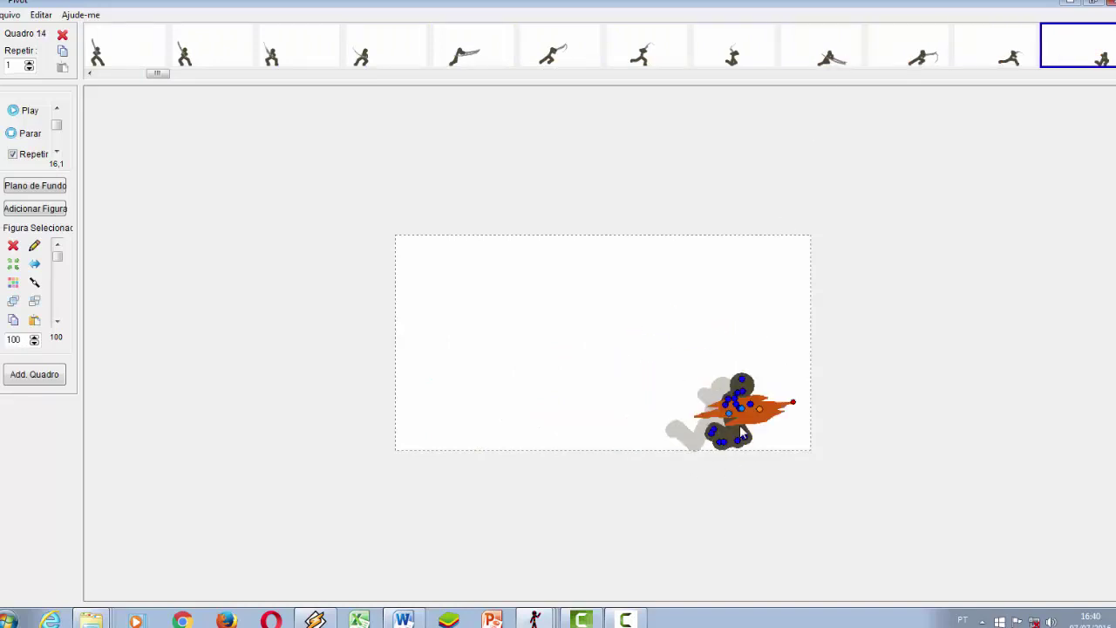
Step back and forth around frame 14 and on to frame 16 to examine the rising flame slash
{"action": "key", "text": "Left"}
{"action": "key", "text": "Left"}
{"action": "key", "text": "Right"}
{"action": "key", "text": "Right"}
{"action": "key", "text": "Right"}
{"action": "key", "text": "Right"}
{"action": "key", "text": "Right"}
{"action": "key", "text": "Right"}
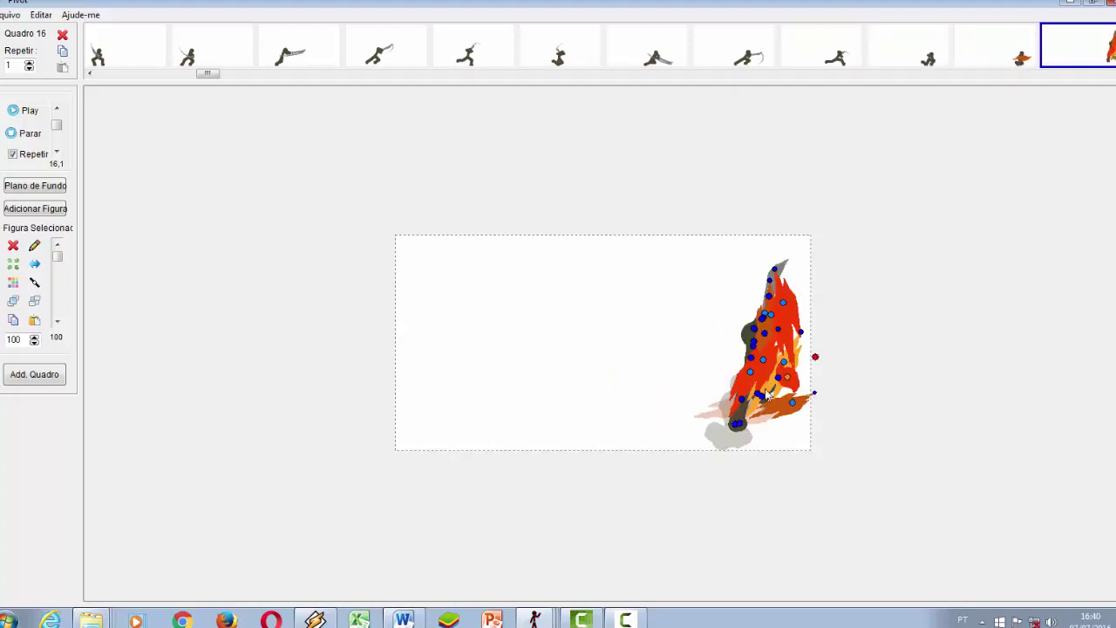
Step from frame 16 to frame 24 to examine how the flames break apart and the figure lands and lunges
{"action": "key", "text": "Right"}
{"action": "key", "text": "Right"}
{"action": "key", "text": "Right"}
{"action": "key", "text": "Right"}
{"action": "key", "text": "Right"}
{"action": "key", "text": "Right"}
{"action": "key", "text": "Right"}
{"action": "key", "text": "Right"}
{"action": "key", "text": "Right"}
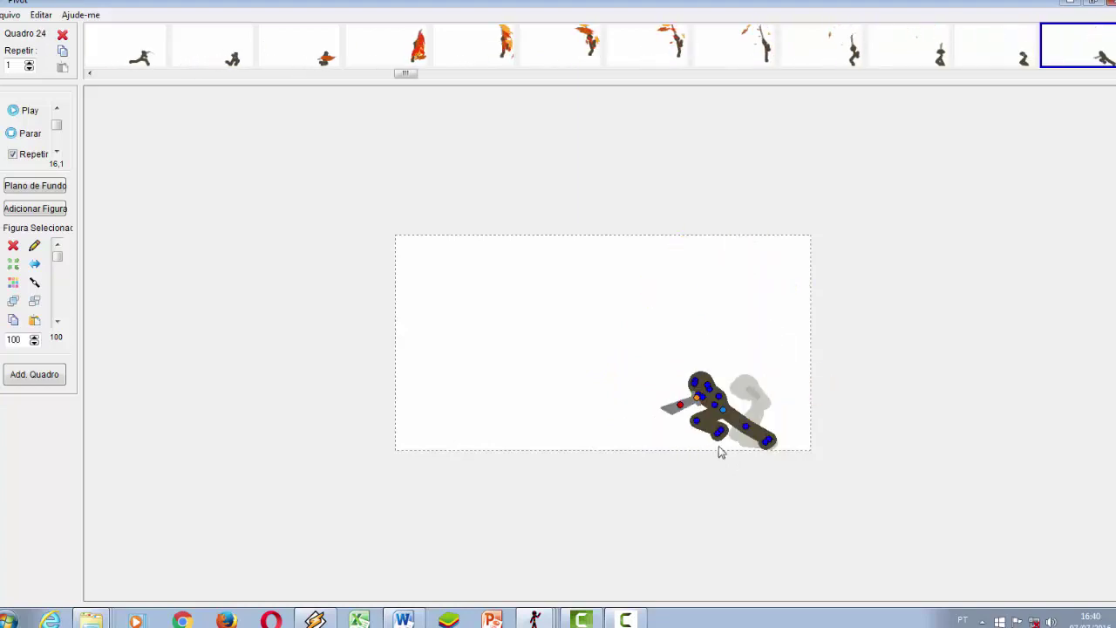
Step on from frame 24 to frame 34 to examine the low dash and the leap with the raised sword
{"action": "key", "text": "Right"}
{"action": "key", "text": "Right"}
{"action": "key", "text": "Right"}
{"action": "key", "text": "Right"}
{"action": "key", "text": "Right"}
{"action": "key", "text": "Right"}
{"action": "key", "text": "Right"}
{"action": "key", "text": "Right"}
{"action": "key", "text": "Right"}
{"action": "key", "text": "Right"}
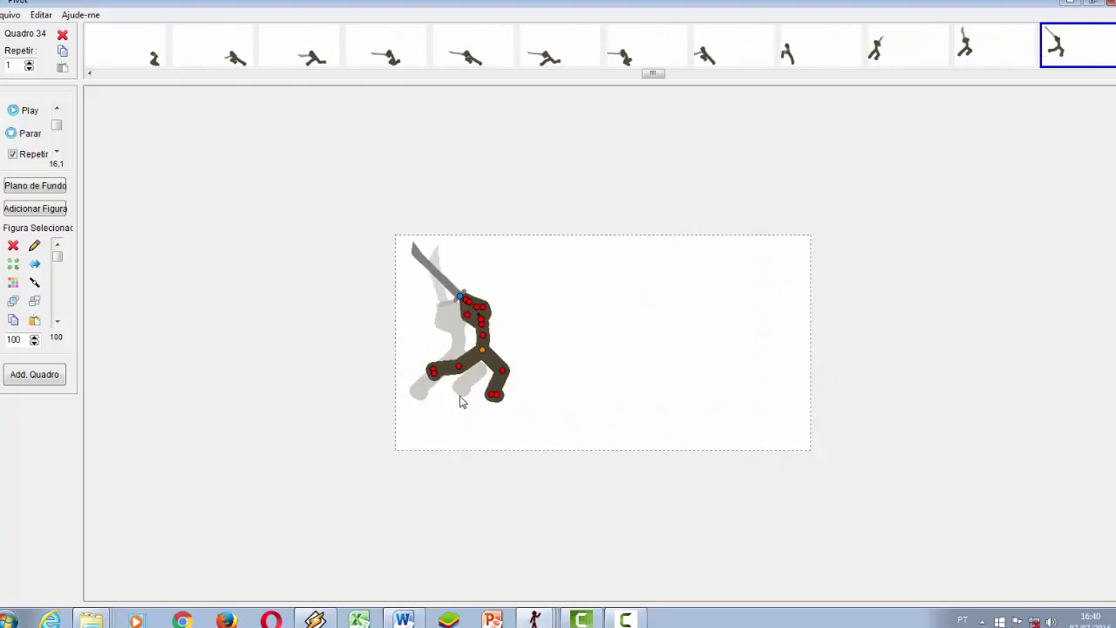
Step on from frame 34 to frame 49 to examine the downward water slash and the return to fighting stance
{"action": "key", "text": "Right"}
{"action": "key", "text": "Right"}
{"action": "key", "text": "Right"}
{"action": "key", "text": "Right"}
{"action": "key", "text": "Right"}
{"action": "key", "text": "Right"}
{"action": "key", "text": "Right"}
{"action": "key", "text": "Right"}
{"action": "key", "text": "Right"}
{"action": "key", "text": "Right"}
{"action": "key", "text": "Right"}
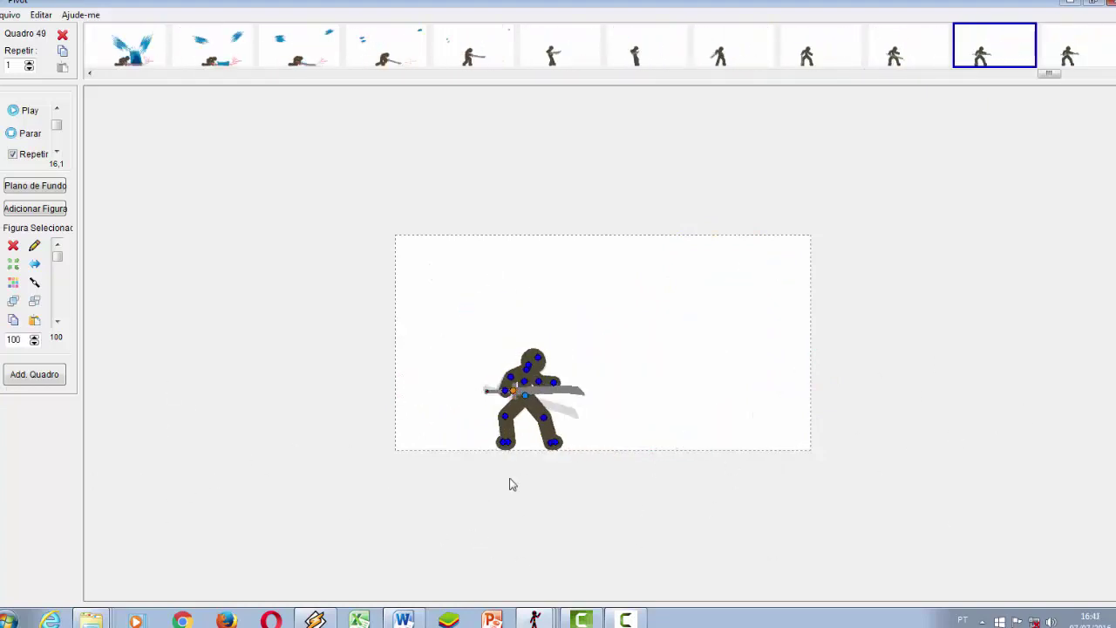
Go back from frame 49 to before the leap and step forward to frame 34 to re-examine the dash and jump
{"action": "key", "text": "Left"}
{"action": "key", "text": "Left"}
{"action": "key", "text": "Left"}
{"action": "key", "text": "Left"}
{"action": "key", "text": "Left"}
{"action": "key", "text": "Left"}
{"action": "key", "text": "Left"}
{"action": "key", "text": "Left"}
{"action": "key", "text": "Left"}
{"action": "key", "text": "Left"}
{"action": "key", "text": "Left"}
{"action": "key", "text": "Left"}
{"action": "key", "text": "Left"}
{"action": "key", "text": "Left"}
{"action": "key", "text": "Left"}
{"action": "key", "text": "Left"}
{"action": "key", "text": "Left"}
{"action": "key", "text": "Left"}
{"action": "key", "text": "Left"}
{"action": "key", "text": "Left"}
{"action": "key", "text": "Right"}
{"action": "key", "text": "Right"}
{"action": "key", "text": "Right"}
{"action": "key", "text": "Right"}
{"action": "key", "text": "Right"}
{"action": "key", "text": "Right"}
{"action": "key", "text": "Right"}
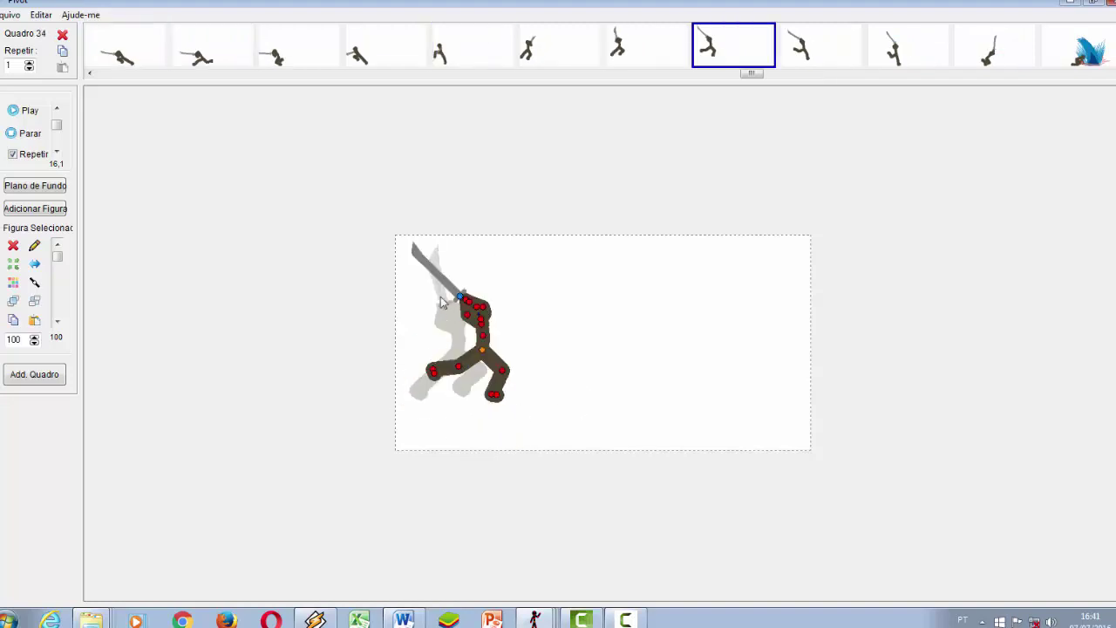
Step from frame 34 to frame 44 to re-examine the falling sword strike and the spreading water splash
{"action": "key", "text": "Right"}
{"action": "key", "text": "Right"}
{"action": "key", "text": "Right"}
{"action": "key", "text": "Right"}
{"action": "key", "text": "Right"}
{"action": "key", "text": "Right"}
{"action": "key", "text": "Right"}
{"action": "key", "text": "Right"}
{"action": "key", "text": "Right"}
{"action": "key", "text": "Right"}
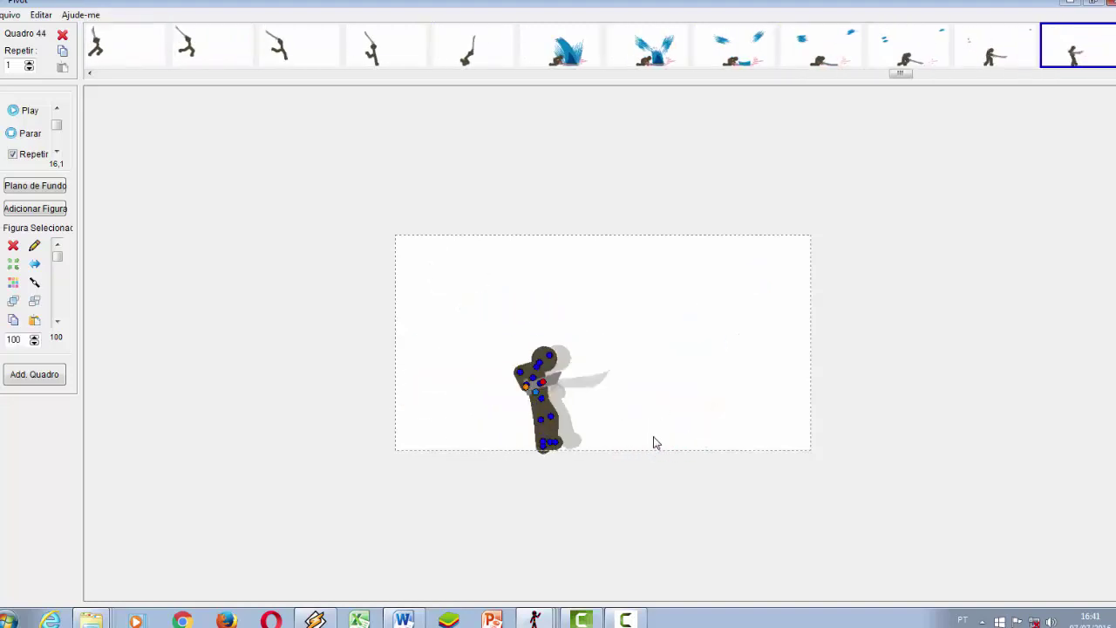
Step back and forth through the closing frames around frame 50 to examine how the figure settles into its sword stance
{"action": "key", "text": "Right"}
{"action": "key", "text": "Right"}
{"action": "key", "text": "Right"}
{"action": "key", "text": "Right"}
{"action": "key", "text": "Right"}
{"action": "key", "text": "Right"}
{"action": "key", "text": "Left"}
{"action": "key", "text": "Left"}
{"action": "key", "text": "Left"}
{"action": "key", "text": "Left"}
{"action": "key", "text": "Left"}
{"action": "key", "text": "Left"}
{"action": "key", "text": "Left"}
{"action": "key", "text": "Left"}
{"action": "key", "text": "Right"}
{"action": "key", "text": "Right"}
{"action": "key", "text": "Right"}
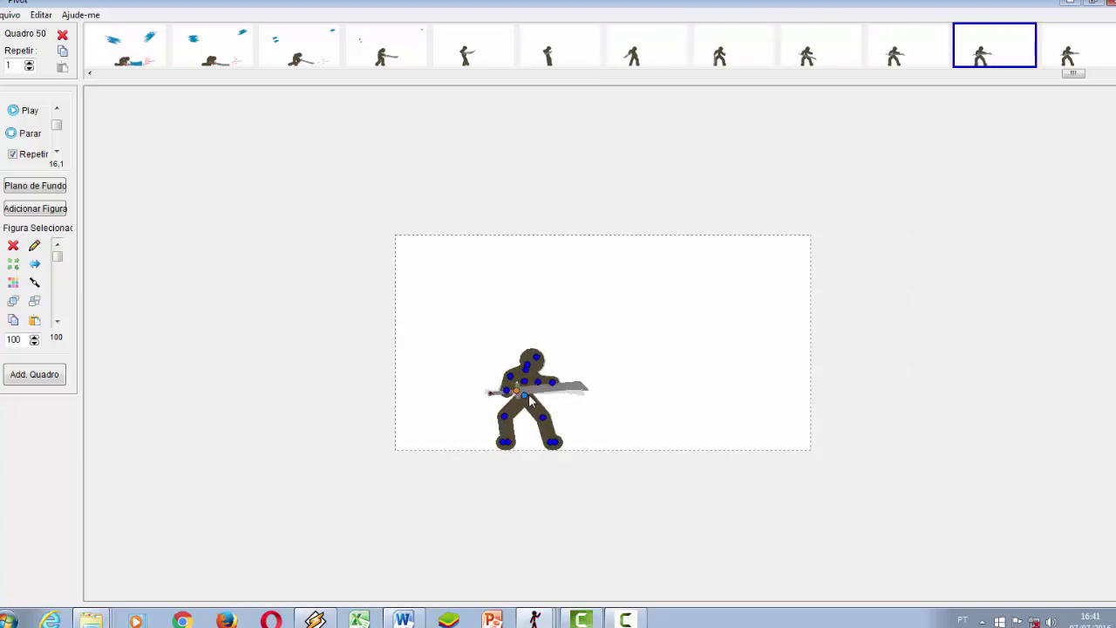
Finish stepping through the ending at frame 53 and play the complete fire-and-water sword animation
{"action": "key", "text": "Left"}
{"action": "key", "text": "Left"}
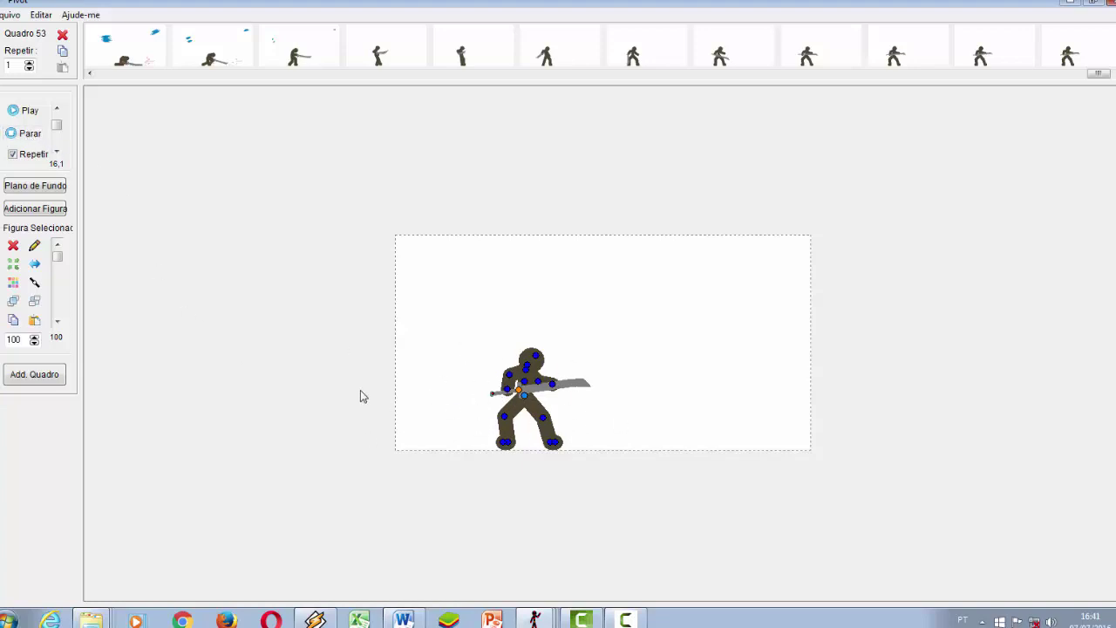
{"action": "left_click", "coordinate": [11, 110]}
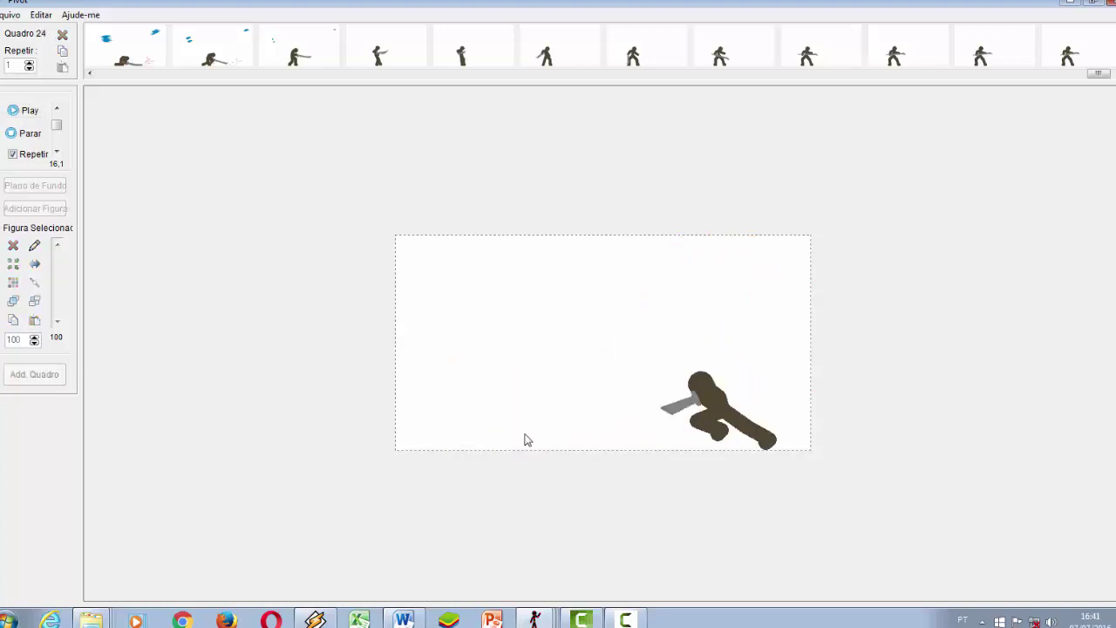